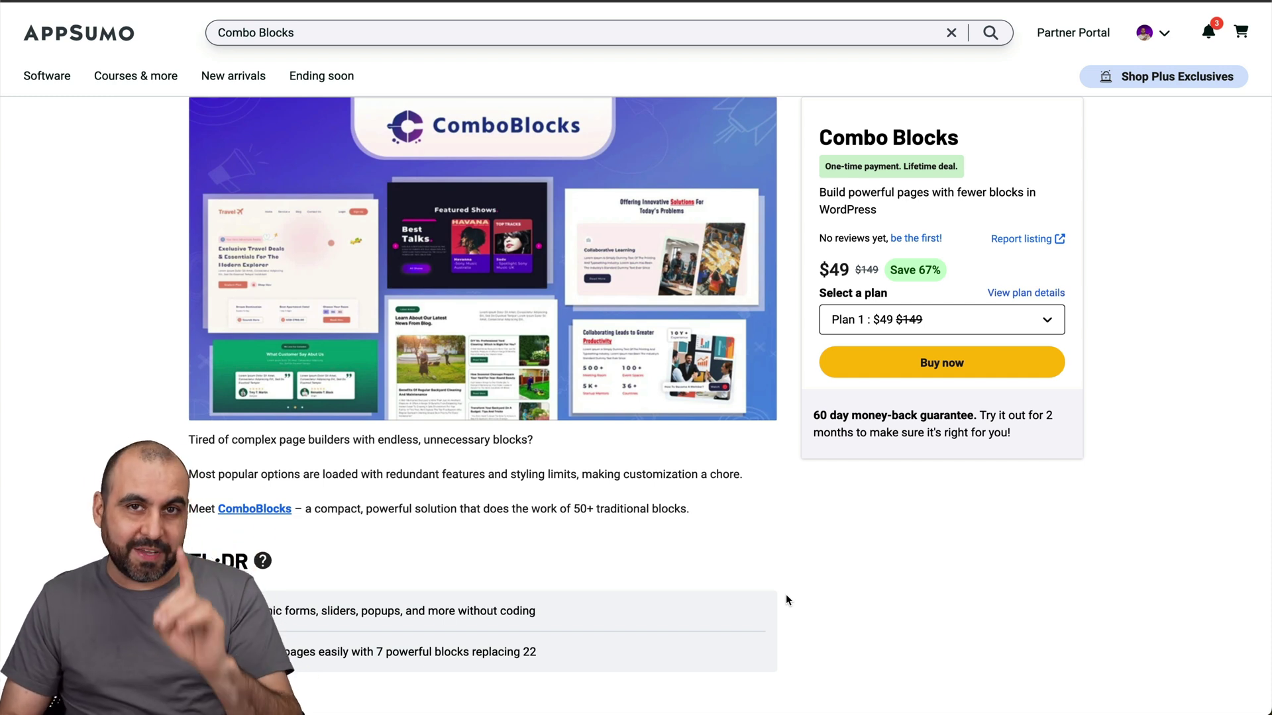
Read through the Combo Blocks deal overview on AppSumo, covering popups, advanced styling and customizable content queries.
scroll(786, 595, "down", 2)
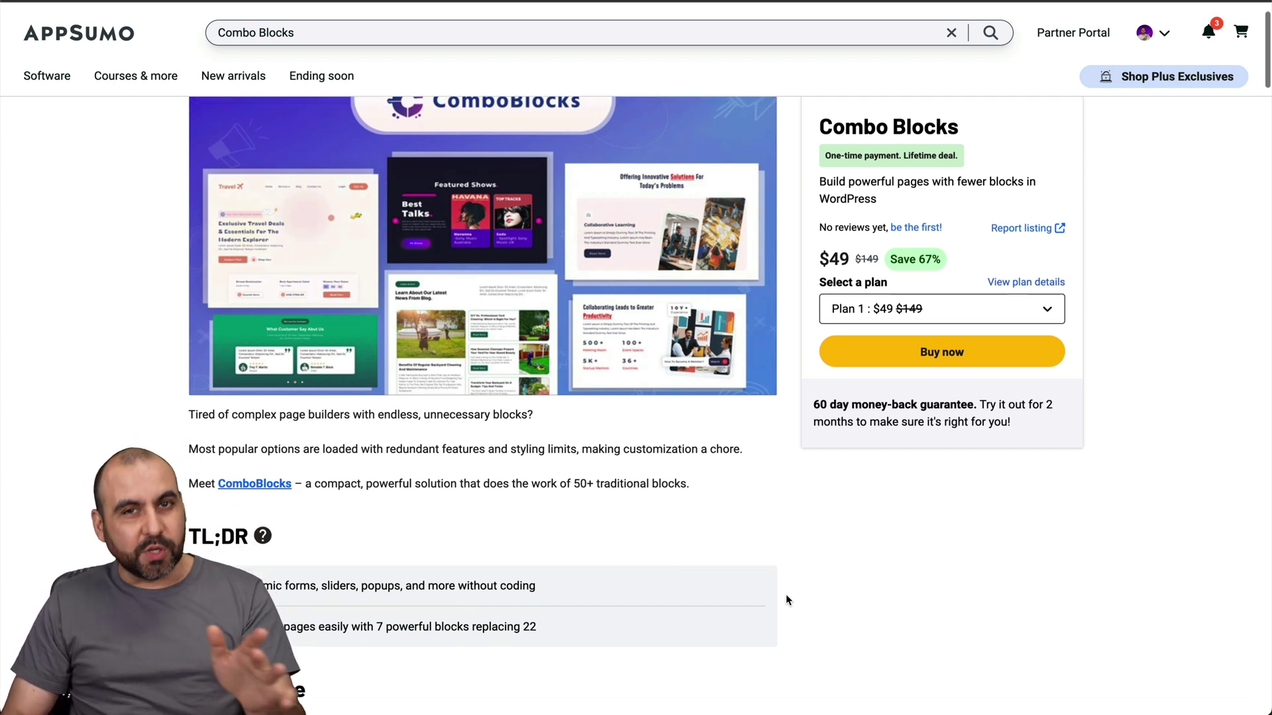
scroll(857, 420, "down", 15)
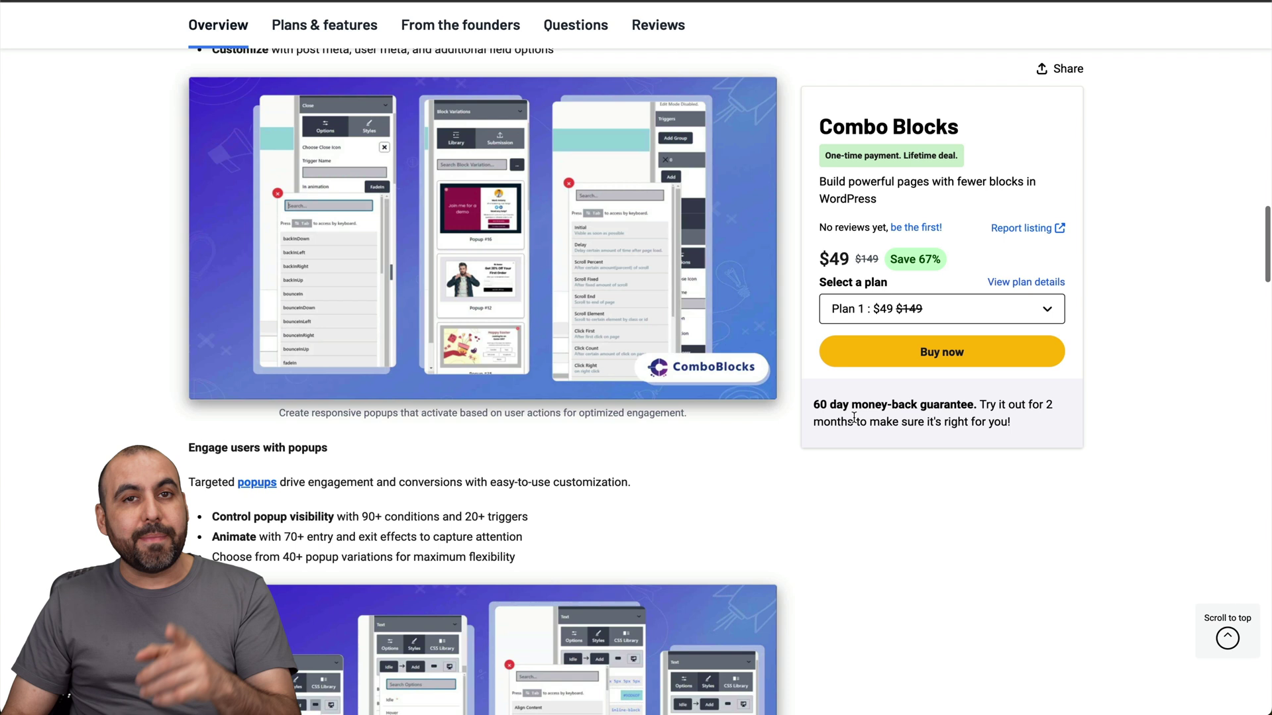
scroll(854, 417, "down", 10)
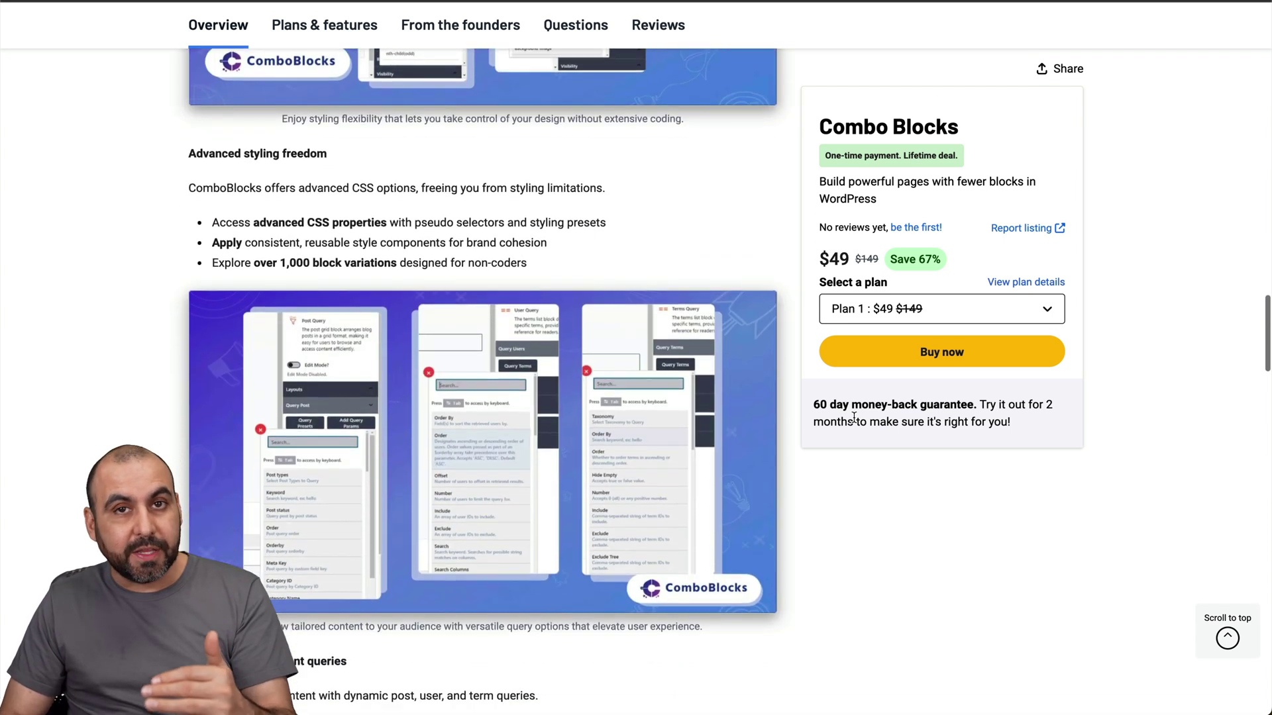
scroll(854, 417, "down", 4)
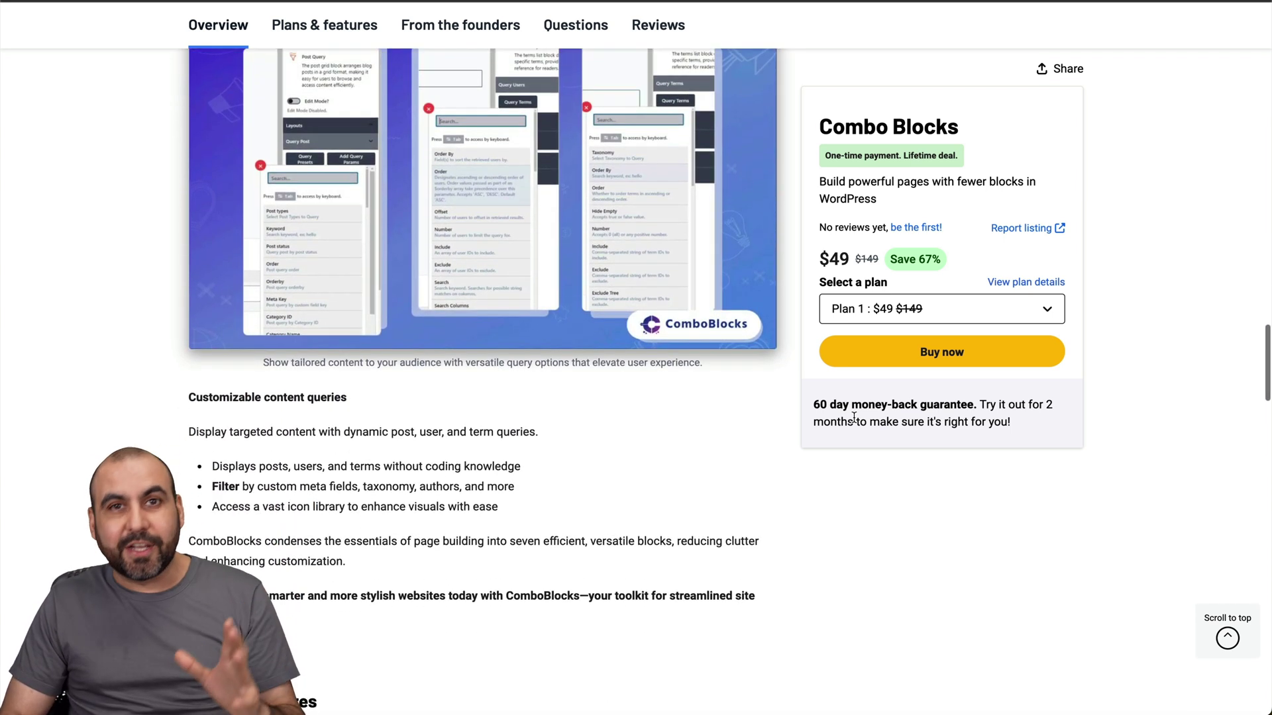
scroll(854, 417, "down", 9)
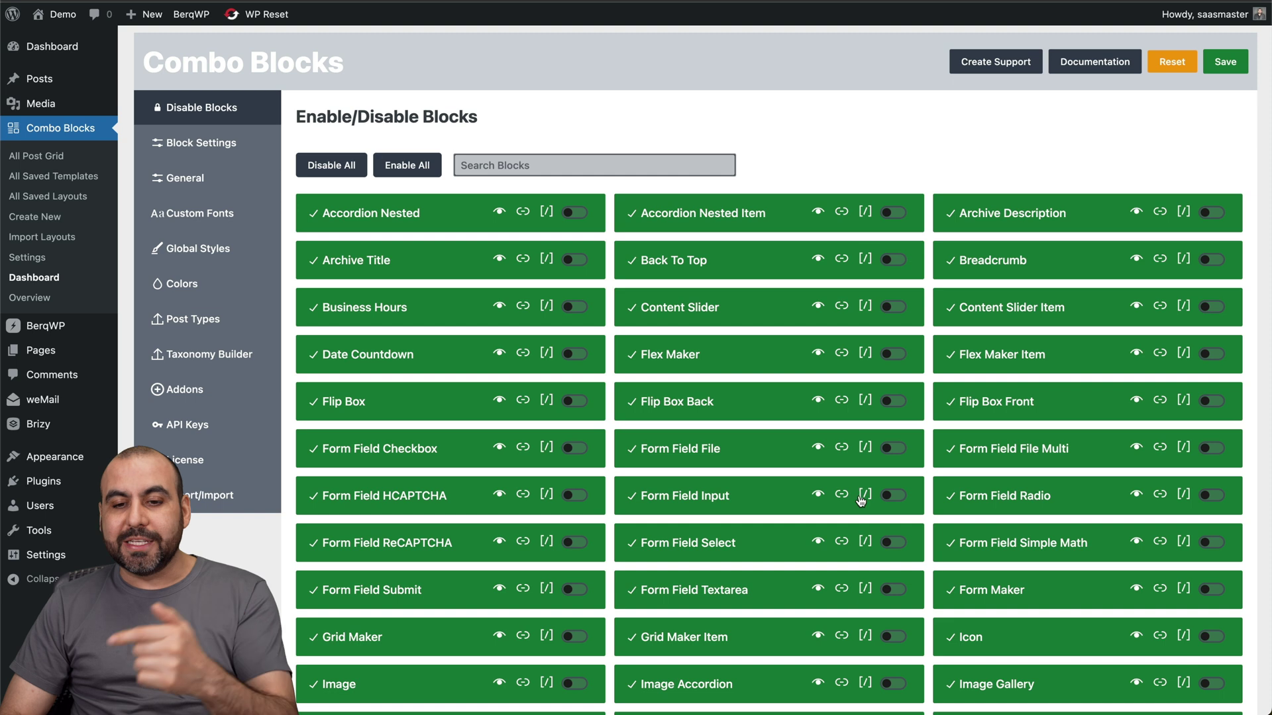
Switch to the WordPress dashboard and examine the full list of blocks that Combo Blocks can enable or disable.
scroll(860, 500, "down", 10)
scroll(860, 500, "down", 7)
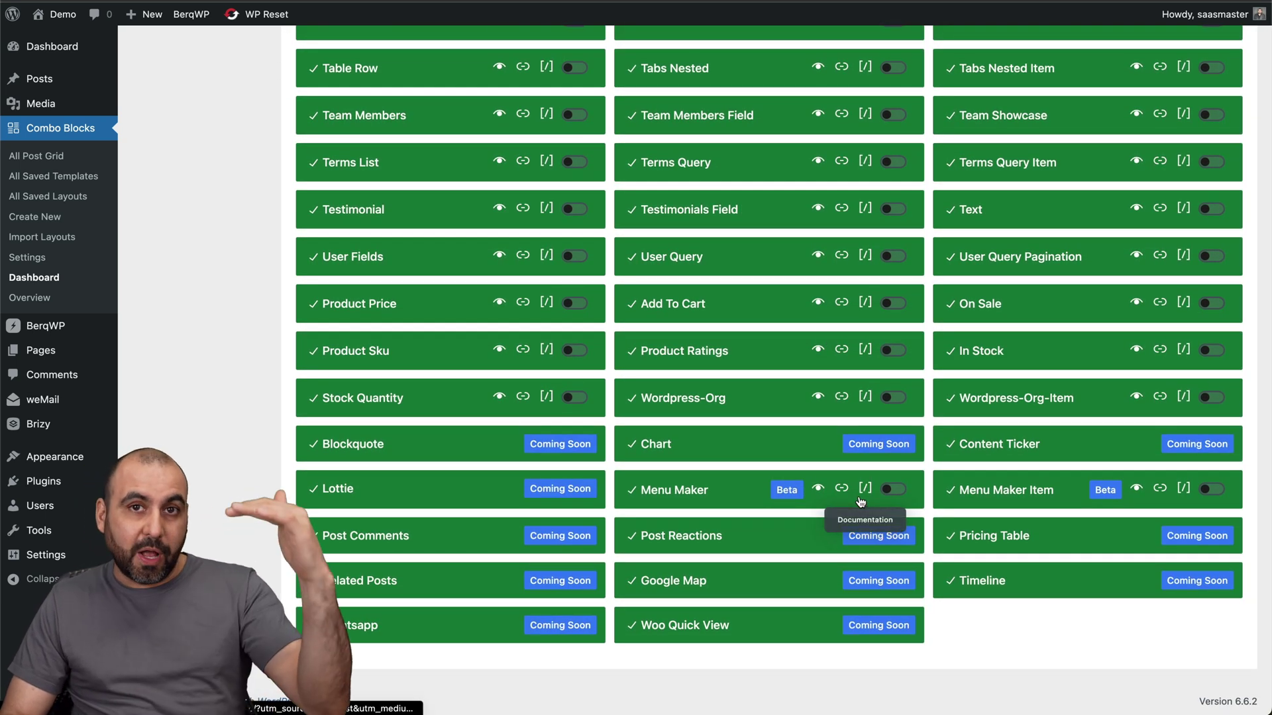
scroll(861, 500, "up", 3)
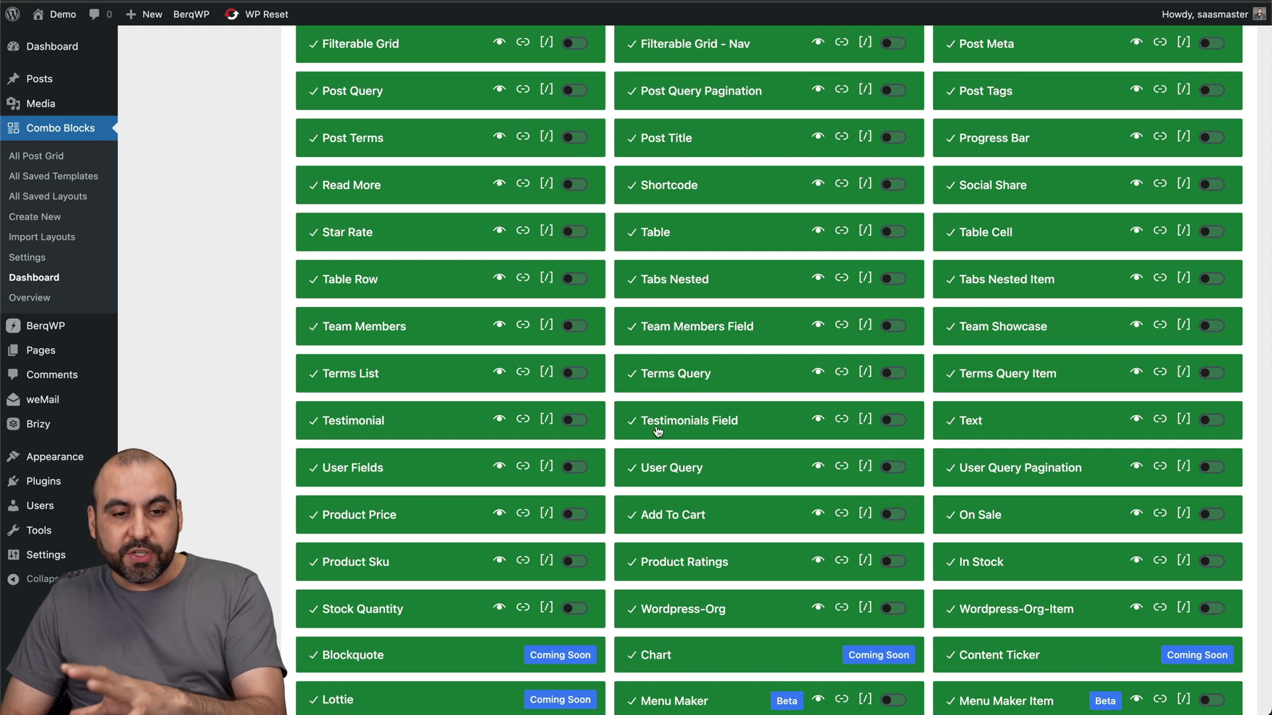
scroll(651, 427, "down", 3)
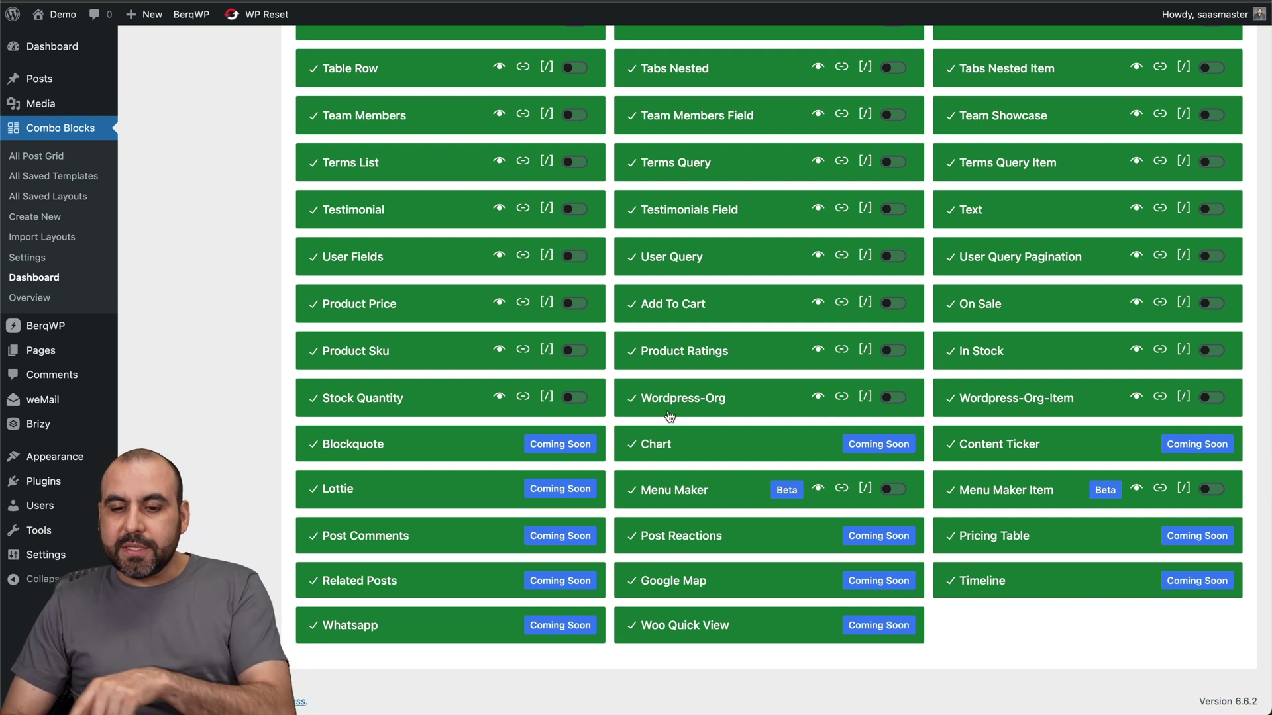
scroll(669, 415, "up", 20)
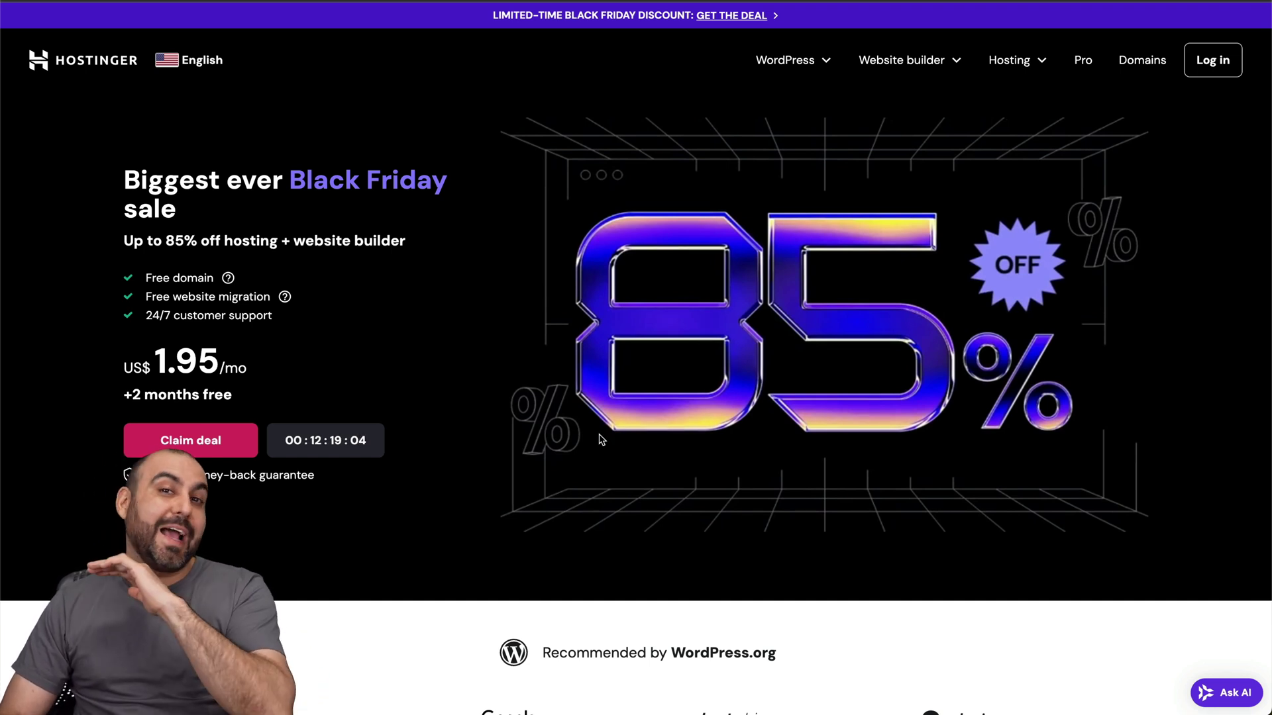
Switch to Hostinger, look over the Black Friday offer, and choose the 48 months period for Business Web Hosting in the cart.
scroll(239, 416, "down", 3)
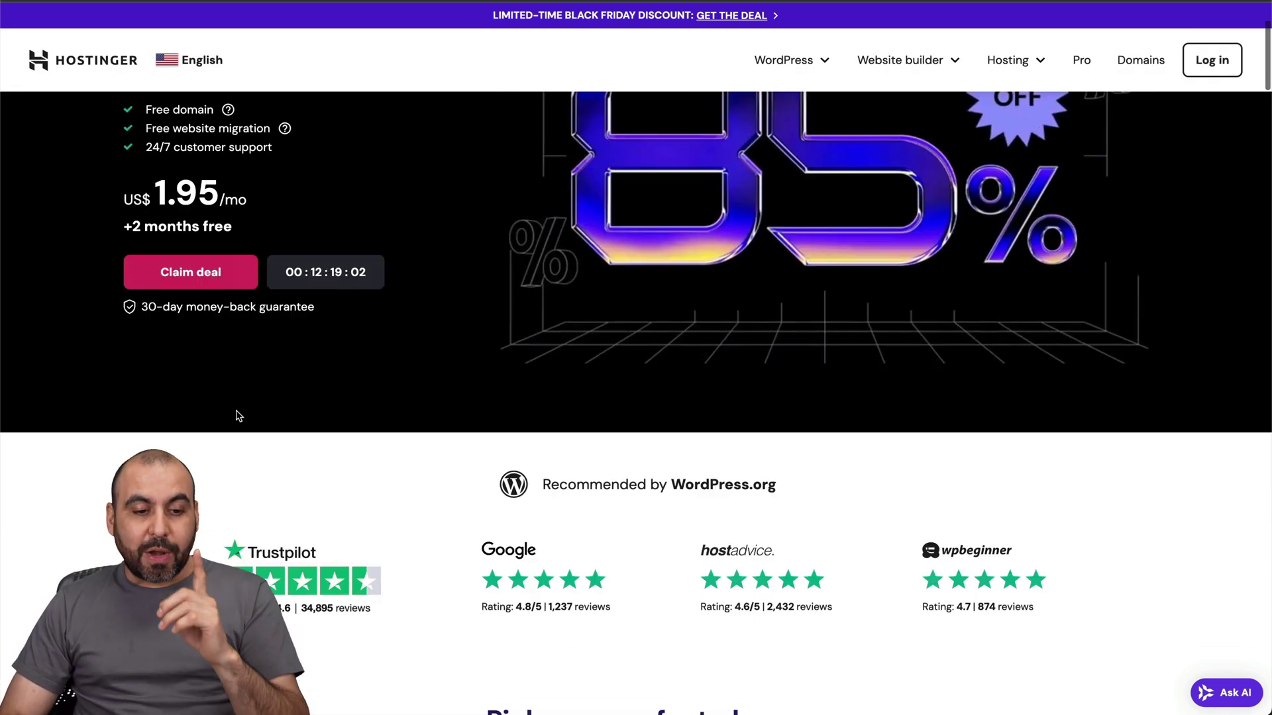
scroll(515, 463, "down", 10)
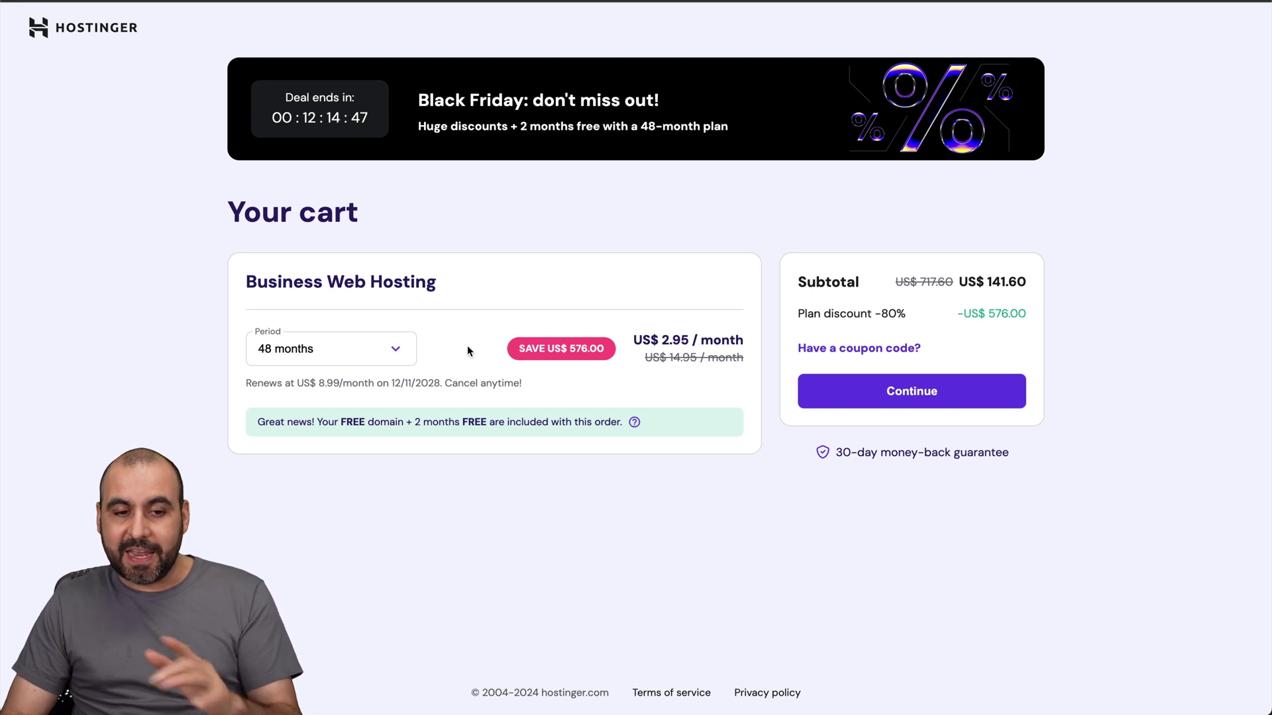
left_click(397, 350)
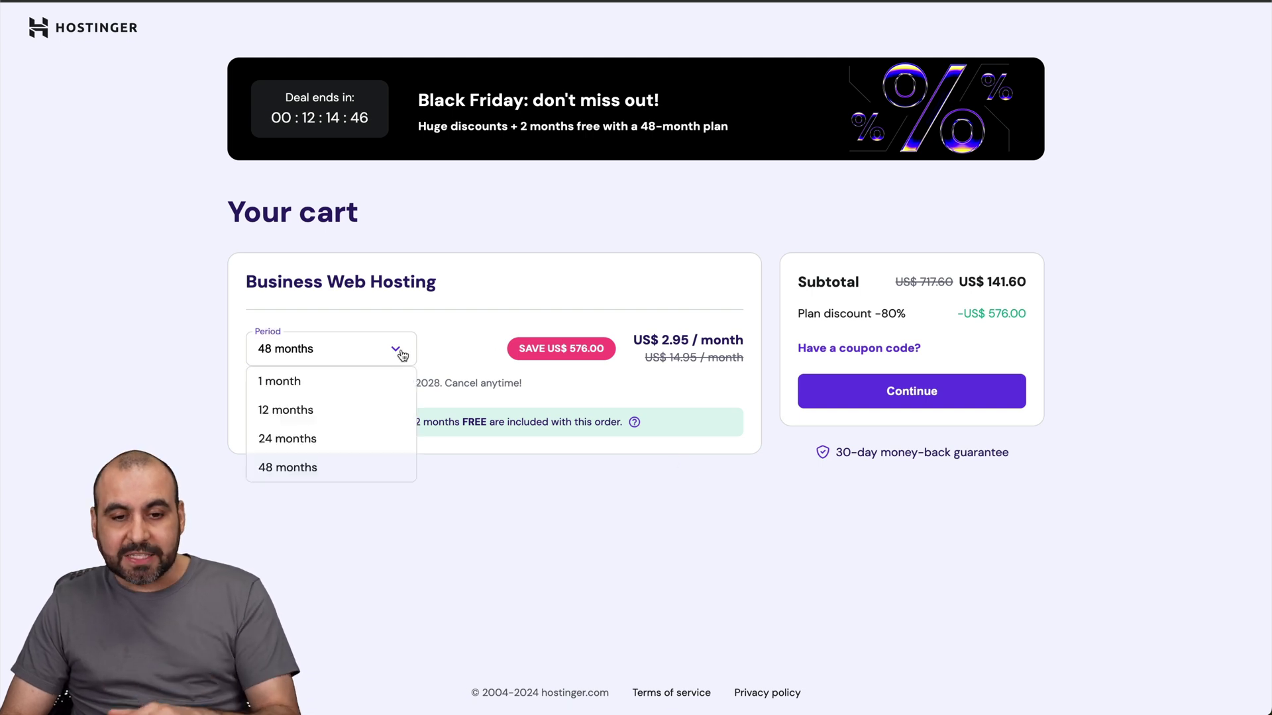
left_click(311, 468)
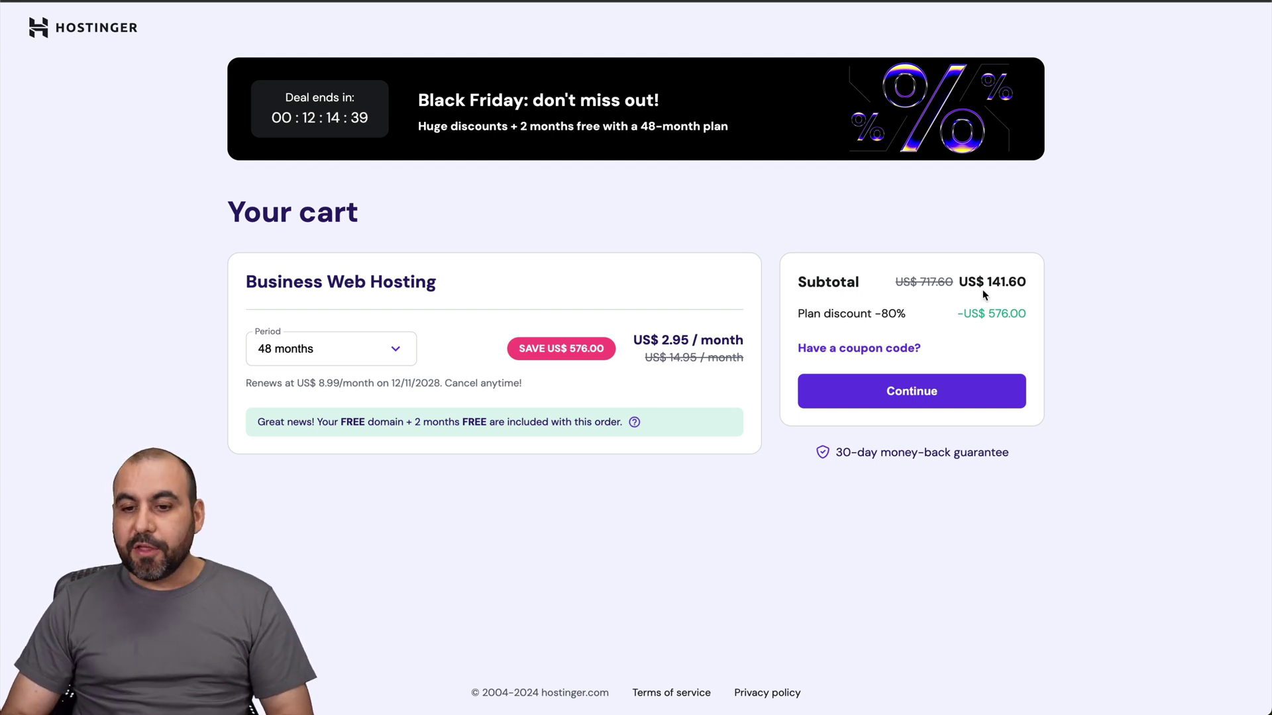
Apply the coupon code SAASMASTER to the Business Web Hosting order.
left_click(901, 347)
left_click(875, 390)
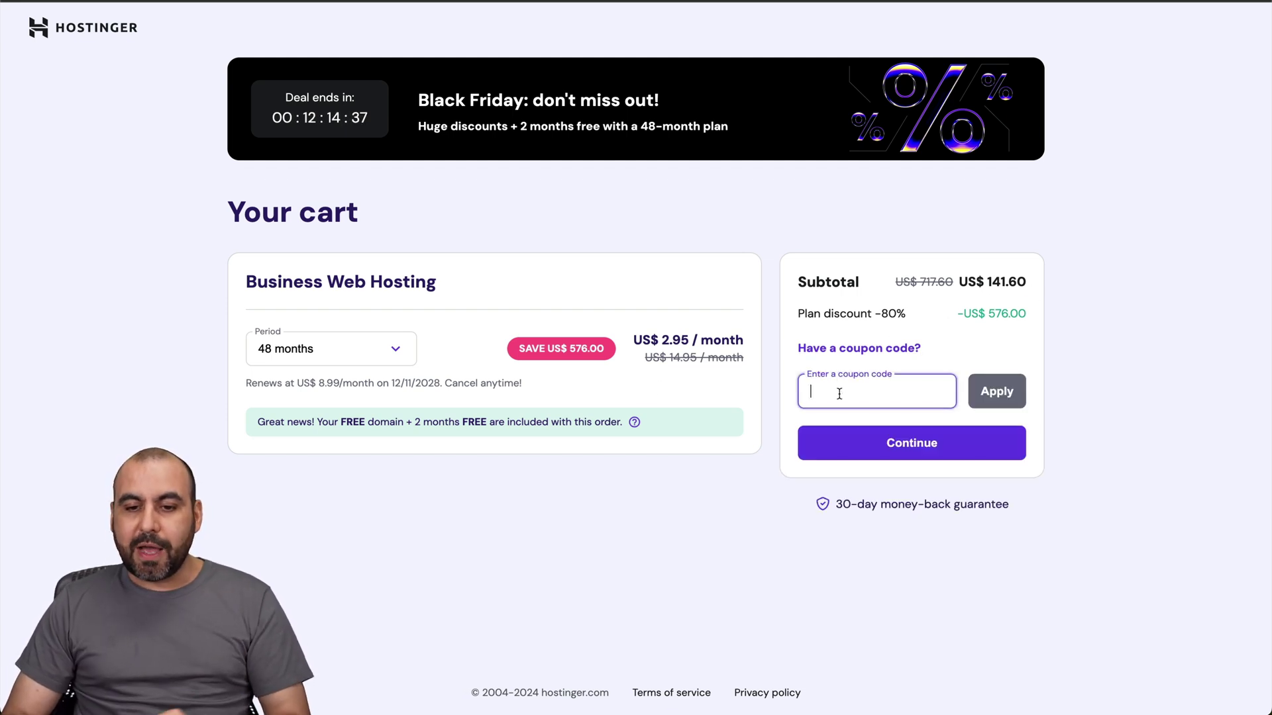
type("SAASMASTER")
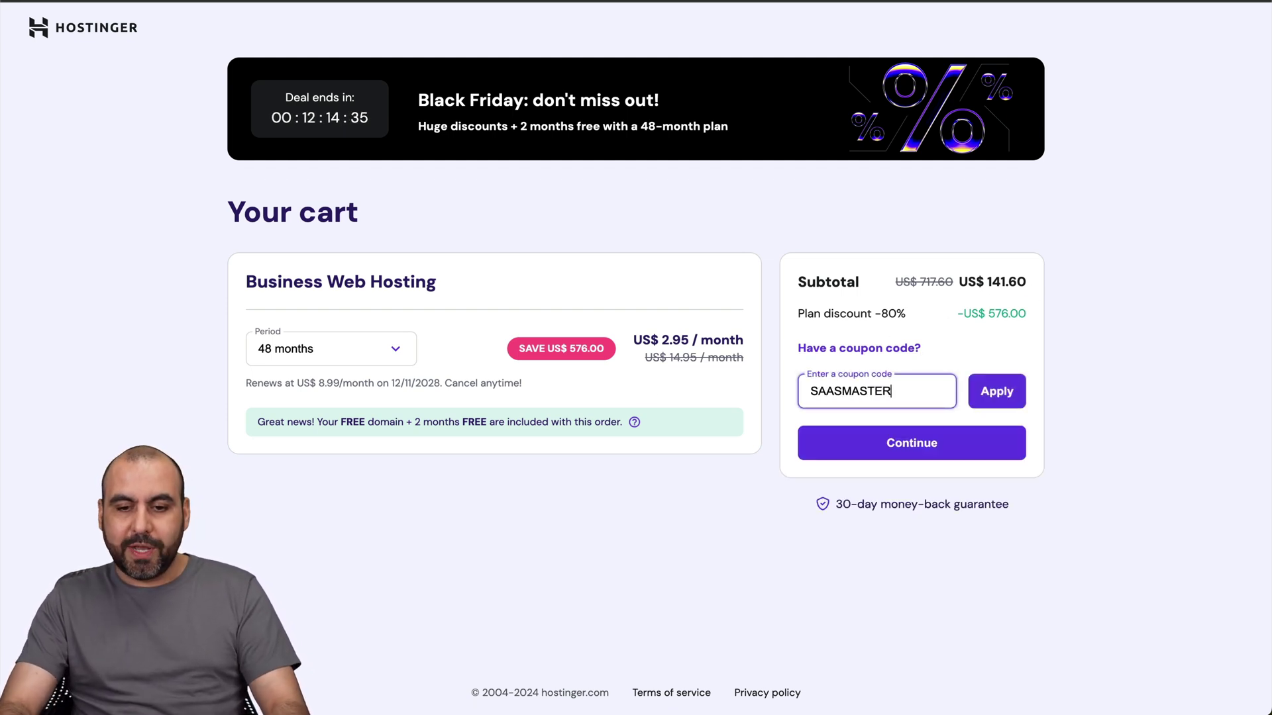
left_click(985, 388)
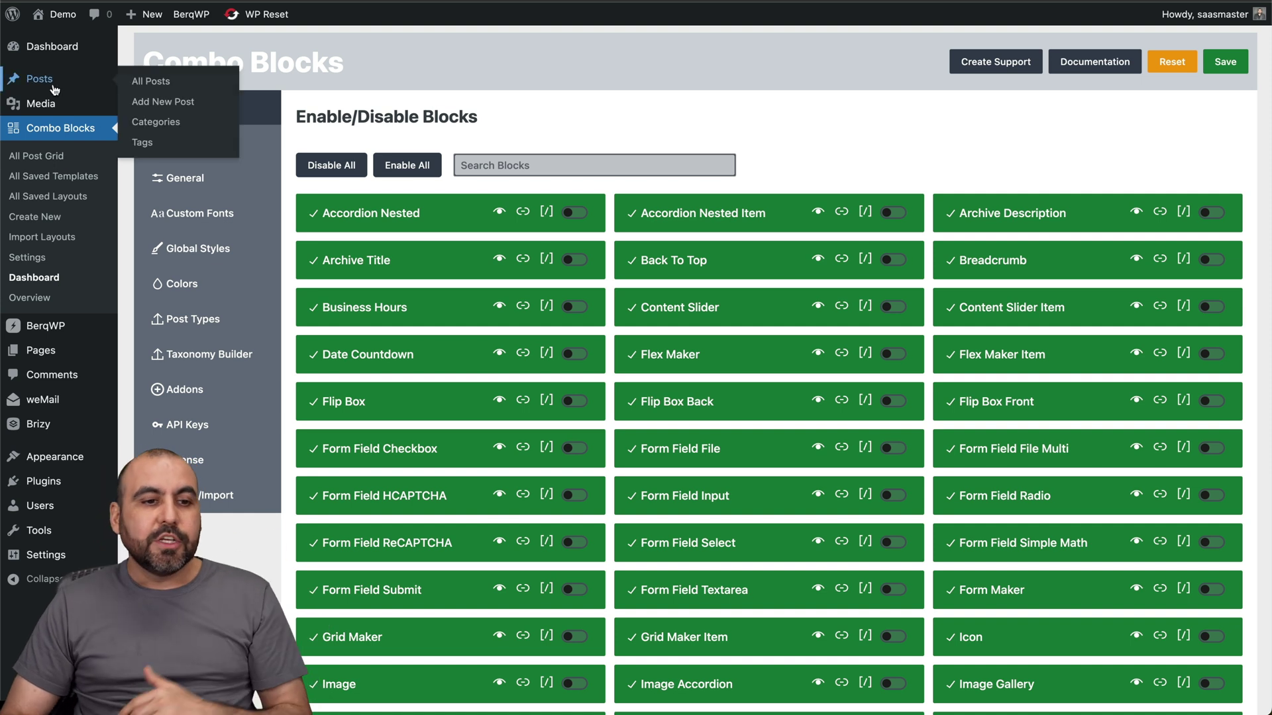
Switch back to WordPress, add a new page, and open the block library in its editor.
left_click(41, 353)
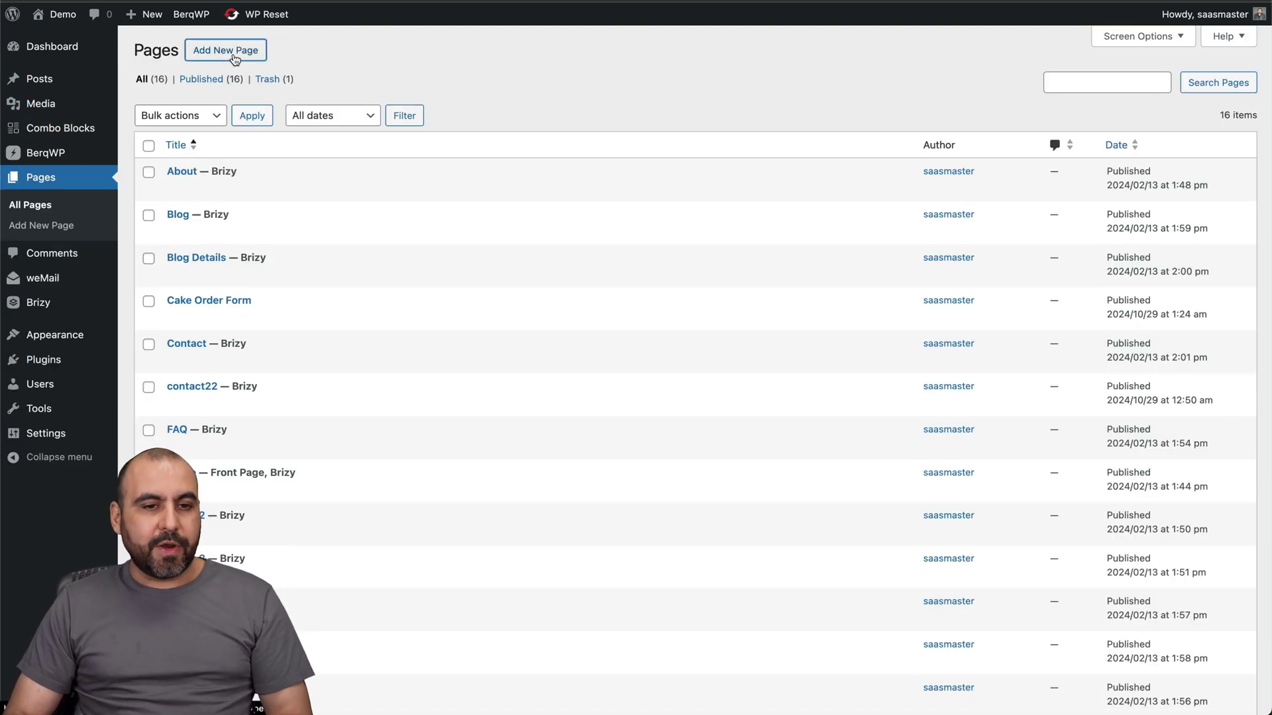
left_click(236, 59)
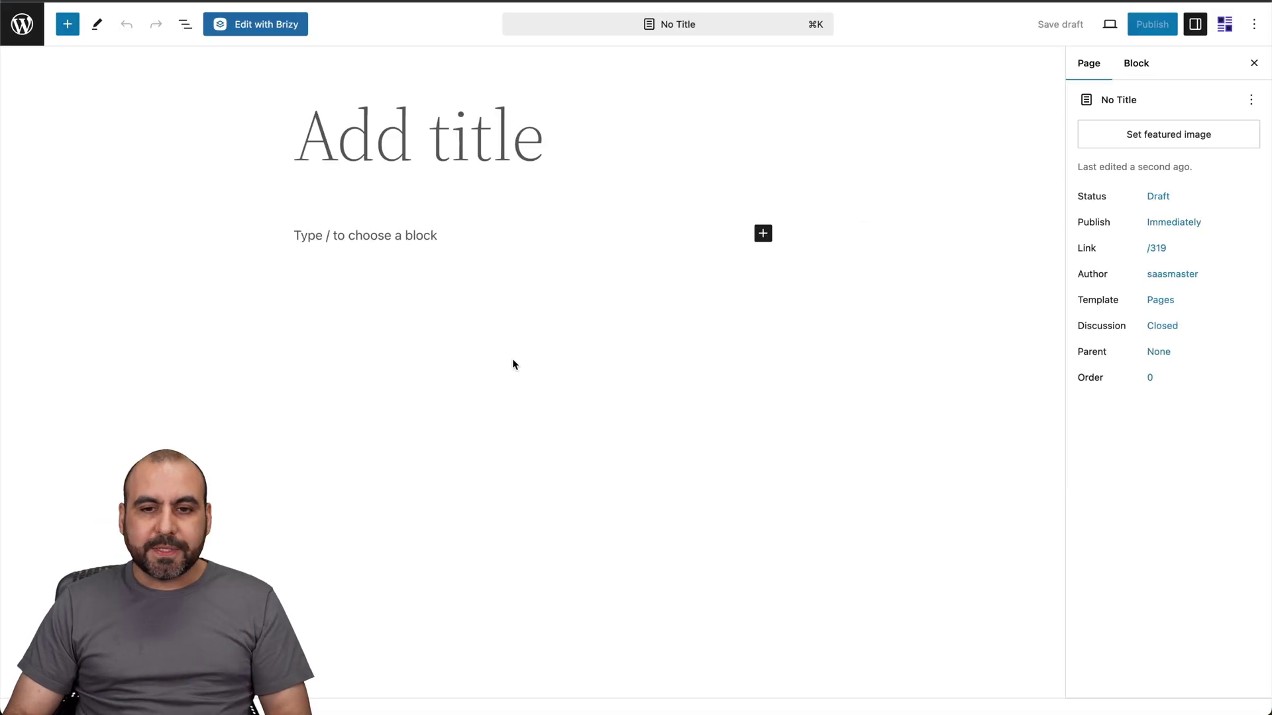
left_click(71, 31)
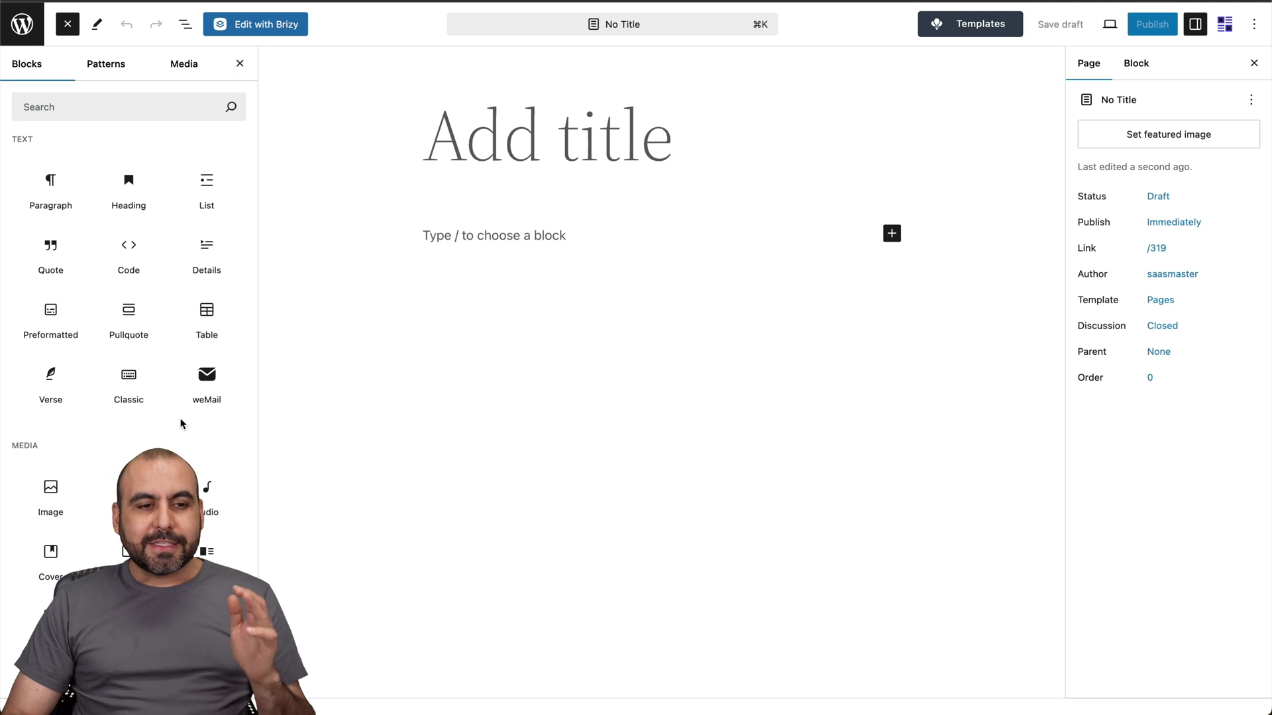
Examine the Combo Blocks categories in the block library: Post Element, Tools, WooCommerce and Archive.
scroll(181, 424, "down", 5)
scroll(181, 424, "down", 6)
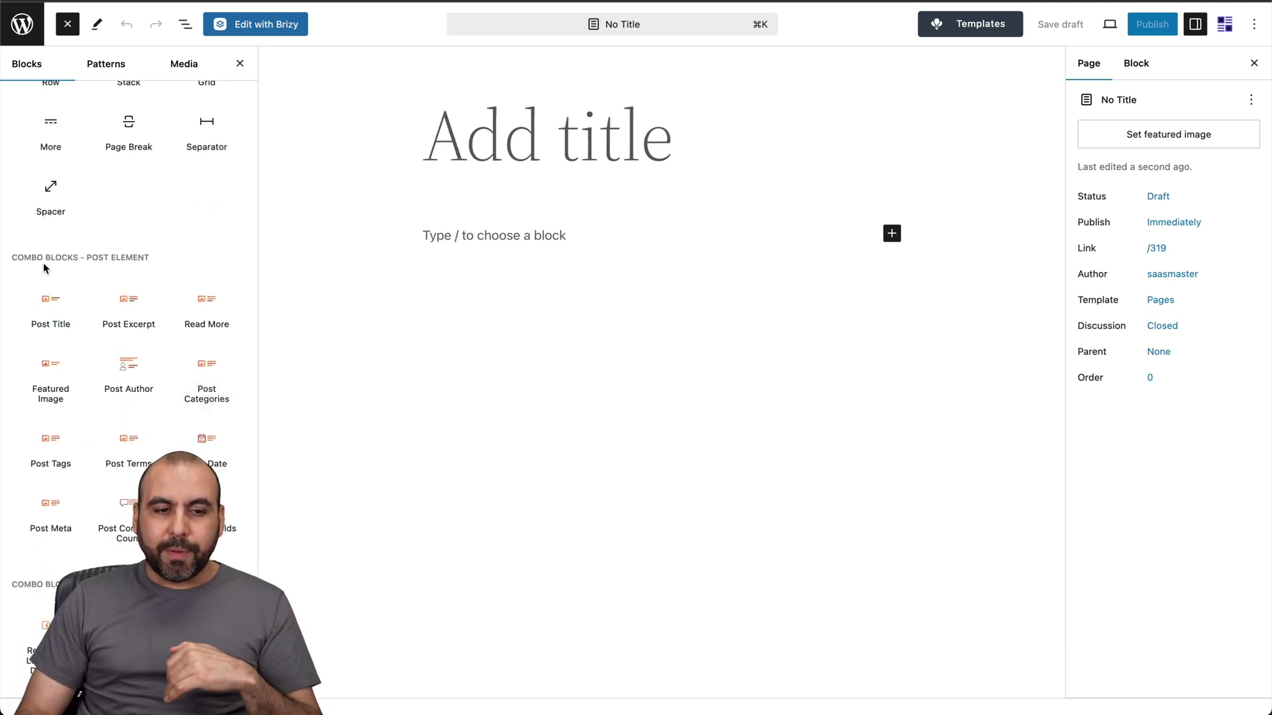
scroll(142, 270, "down", 5)
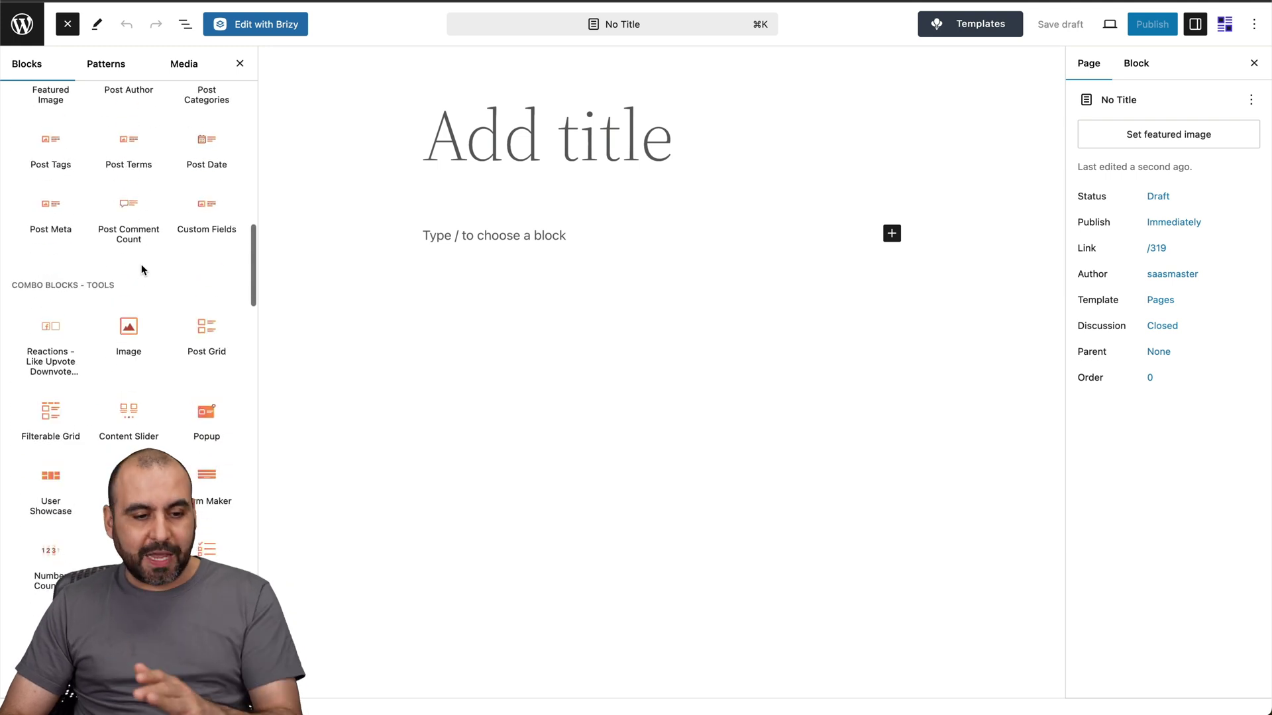
scroll(152, 289, "down", 15)
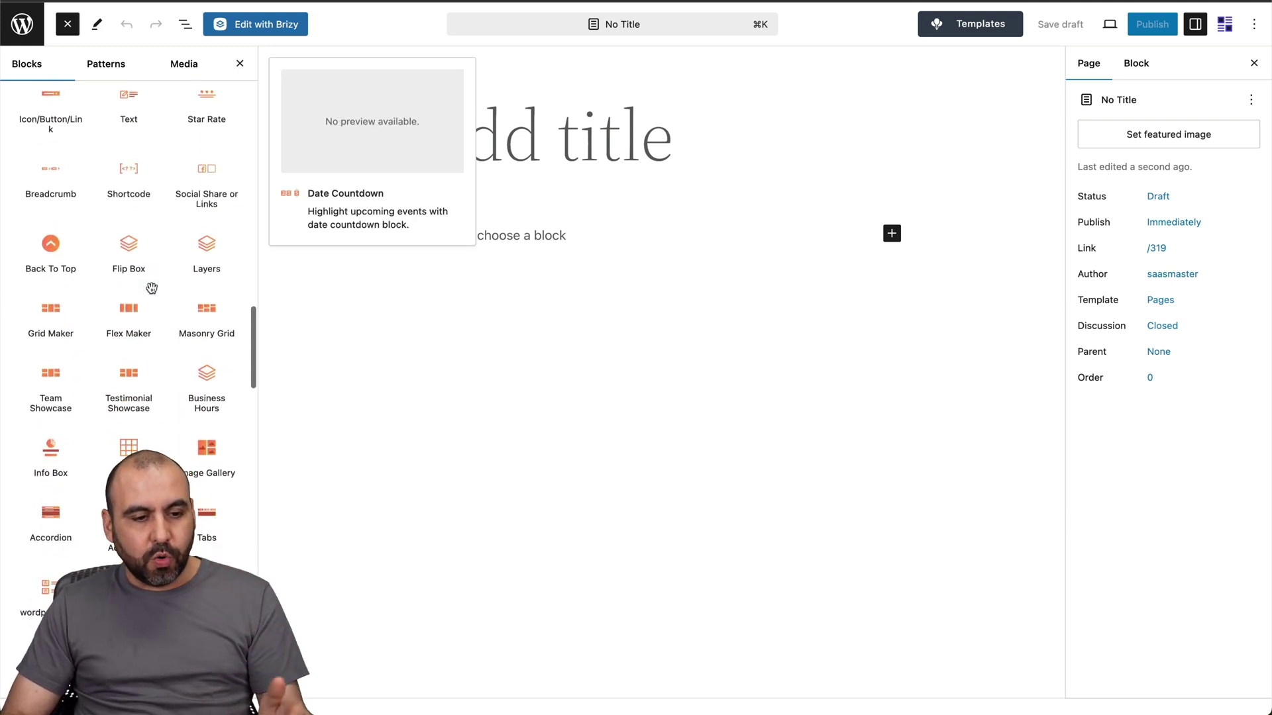
scroll(152, 290, "down", 8)
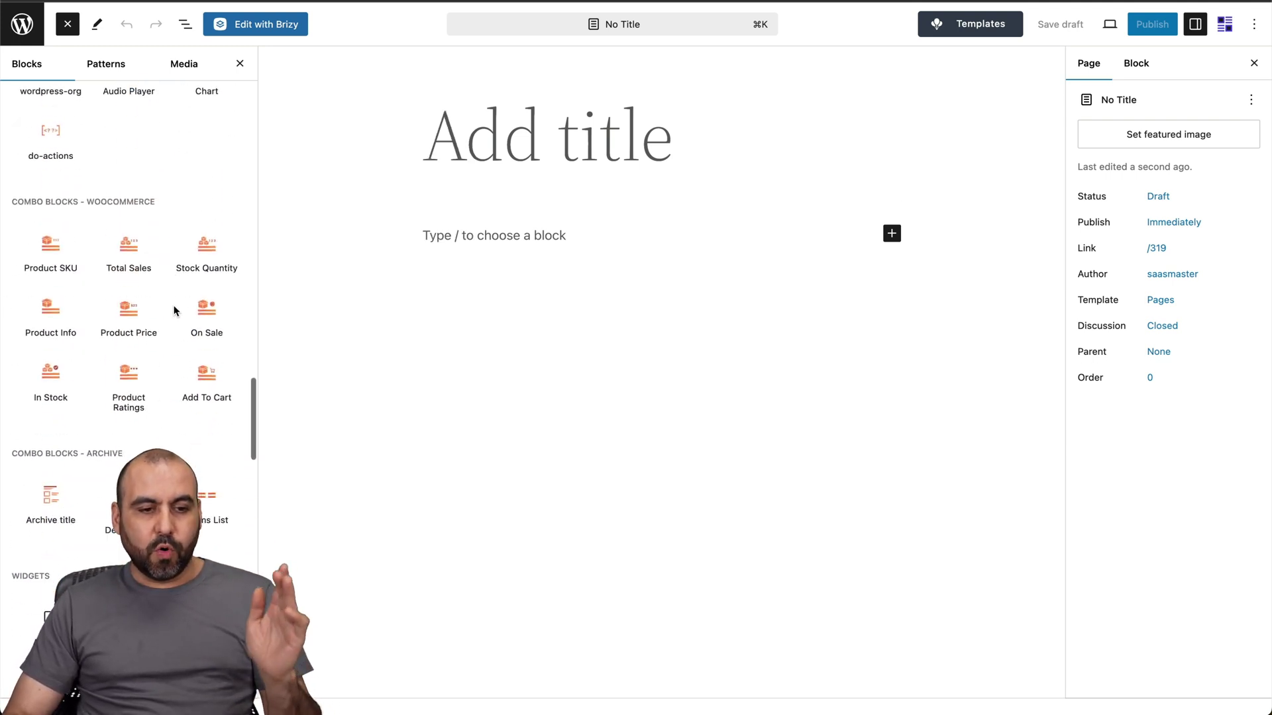
scroll(175, 311, "down", 1)
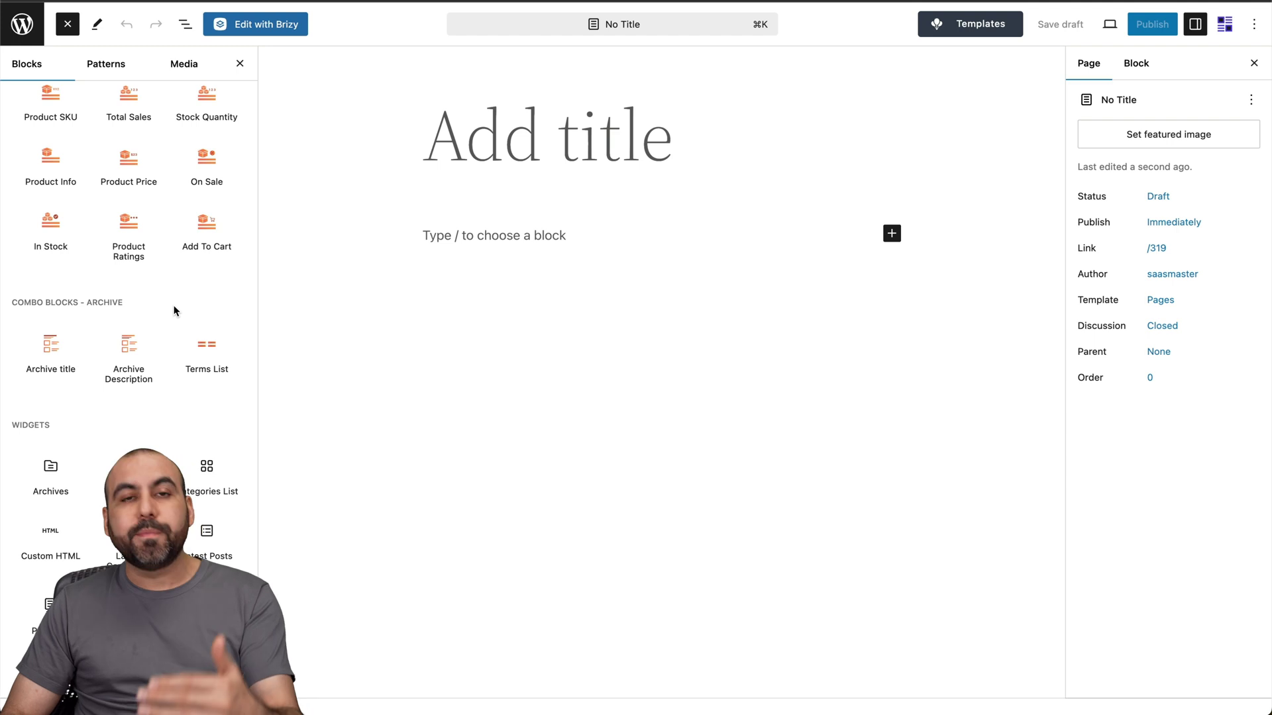
scroll(176, 311, "down", 15)
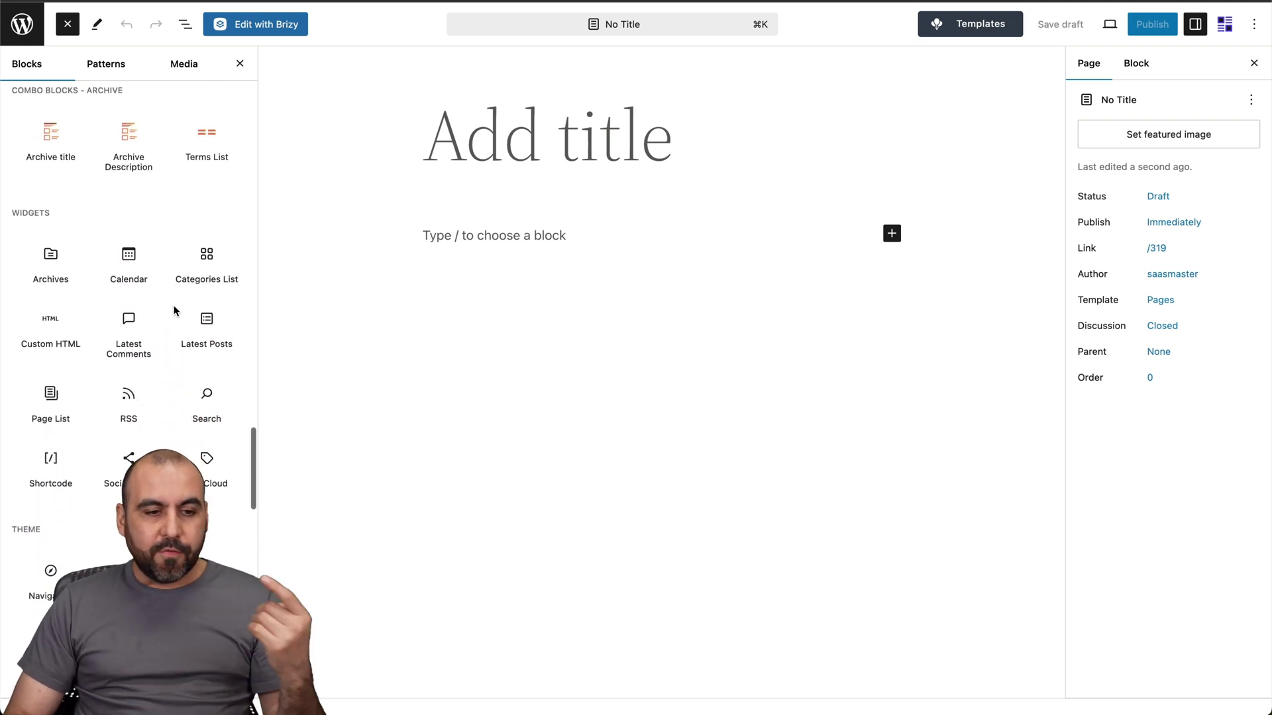
scroll(174, 306, "down", 5)
scroll(173, 306, "up", 20)
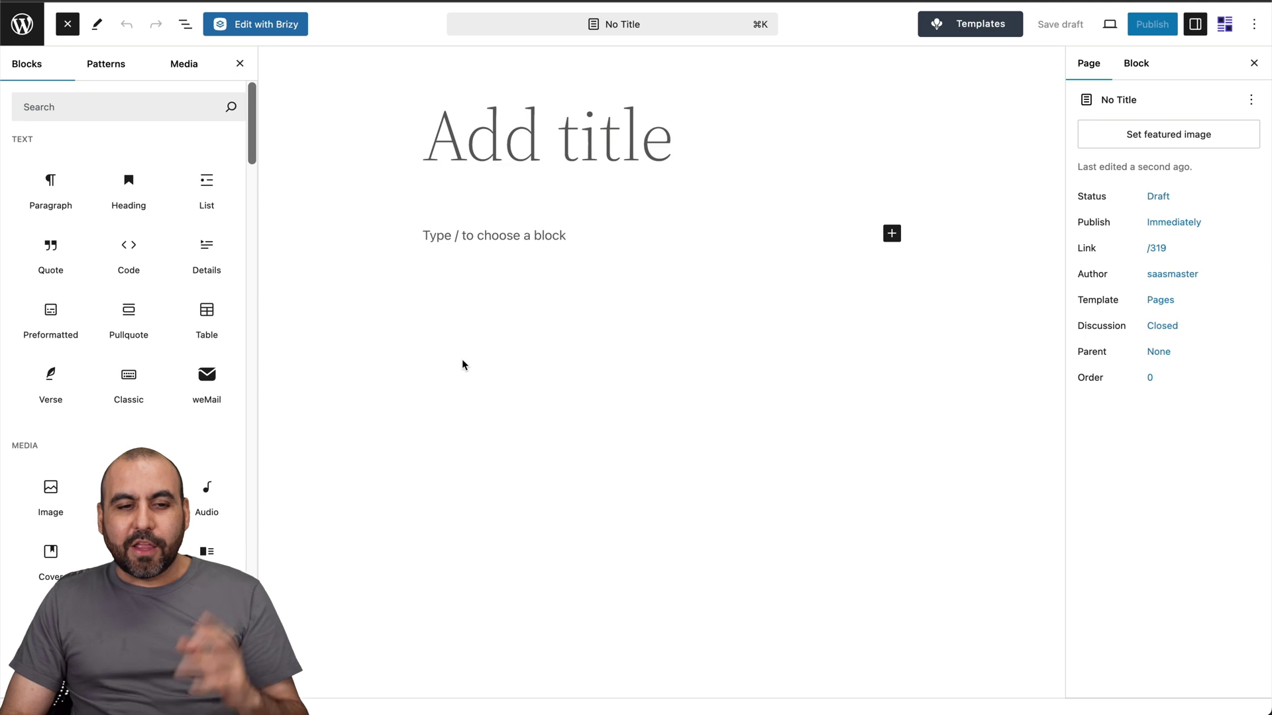
Search the block library for "form" and place a Form Maker block in the page body below the title.
left_click(153, 110)
type("form")
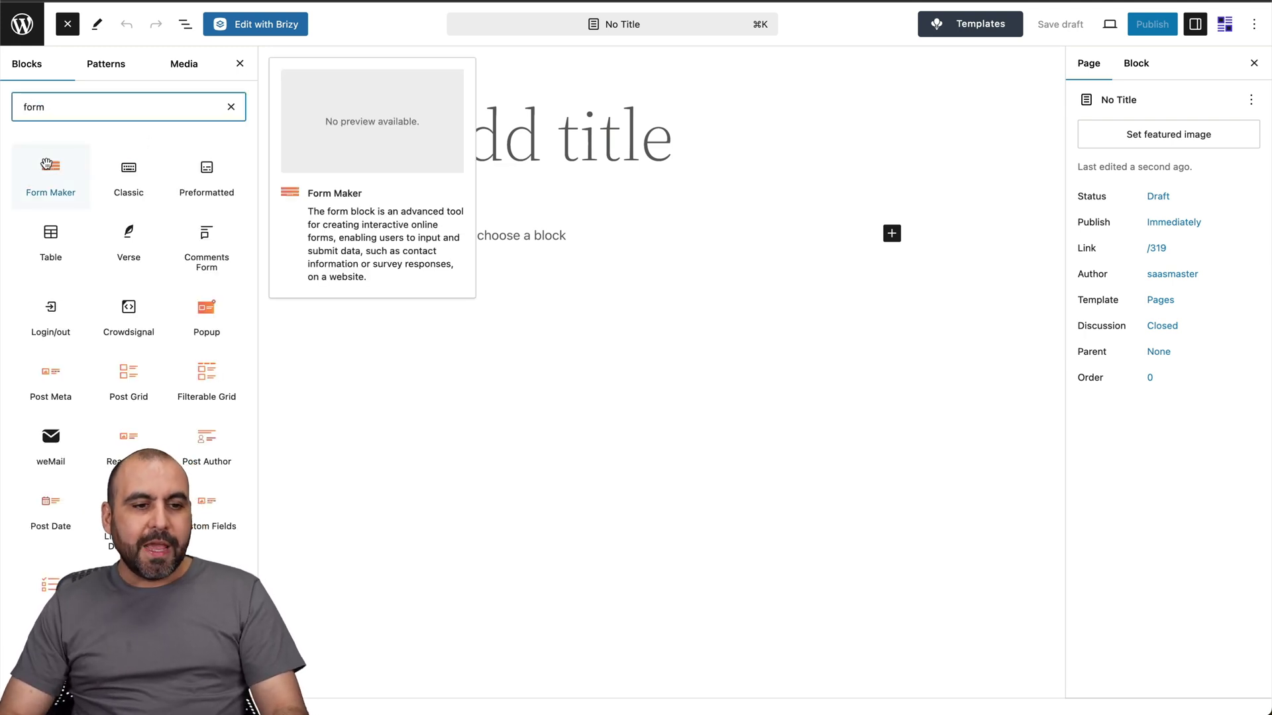
left_click_drag(46, 164, 594, 230)
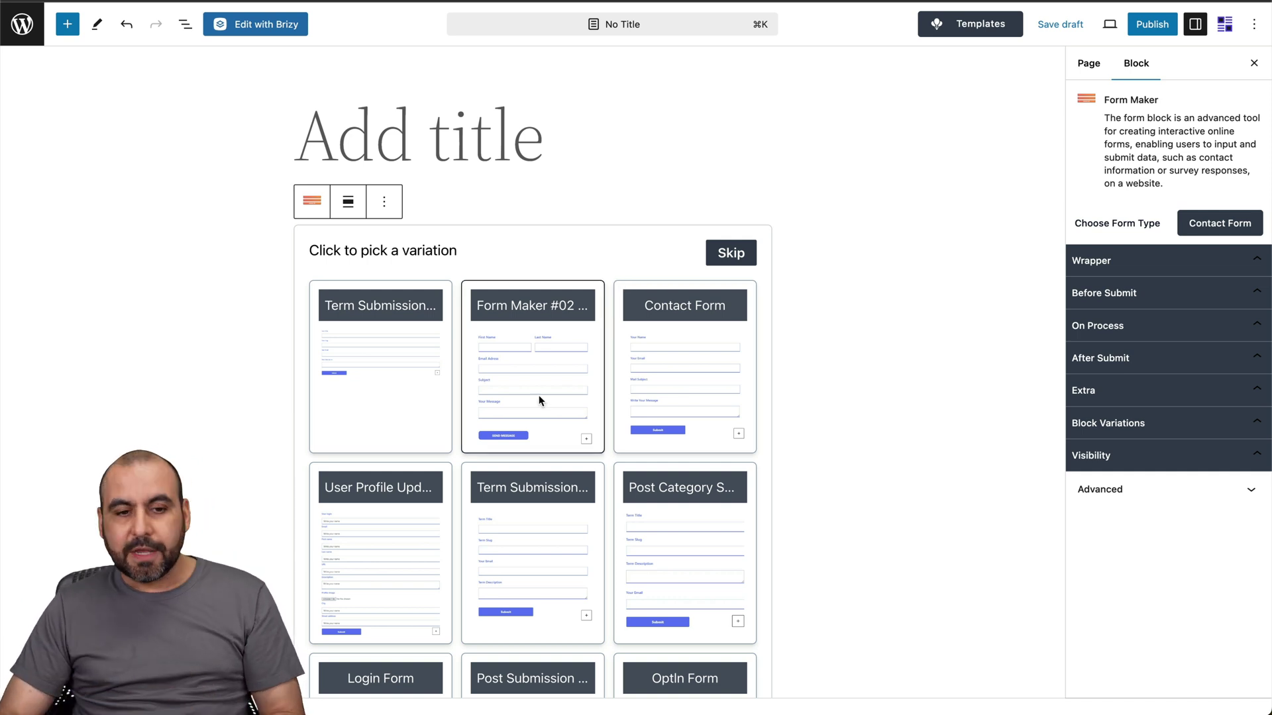
Review the Form Maker variations and insert the Term Submission form found beside User Profile Update.
scroll(582, 446, "down", 3)
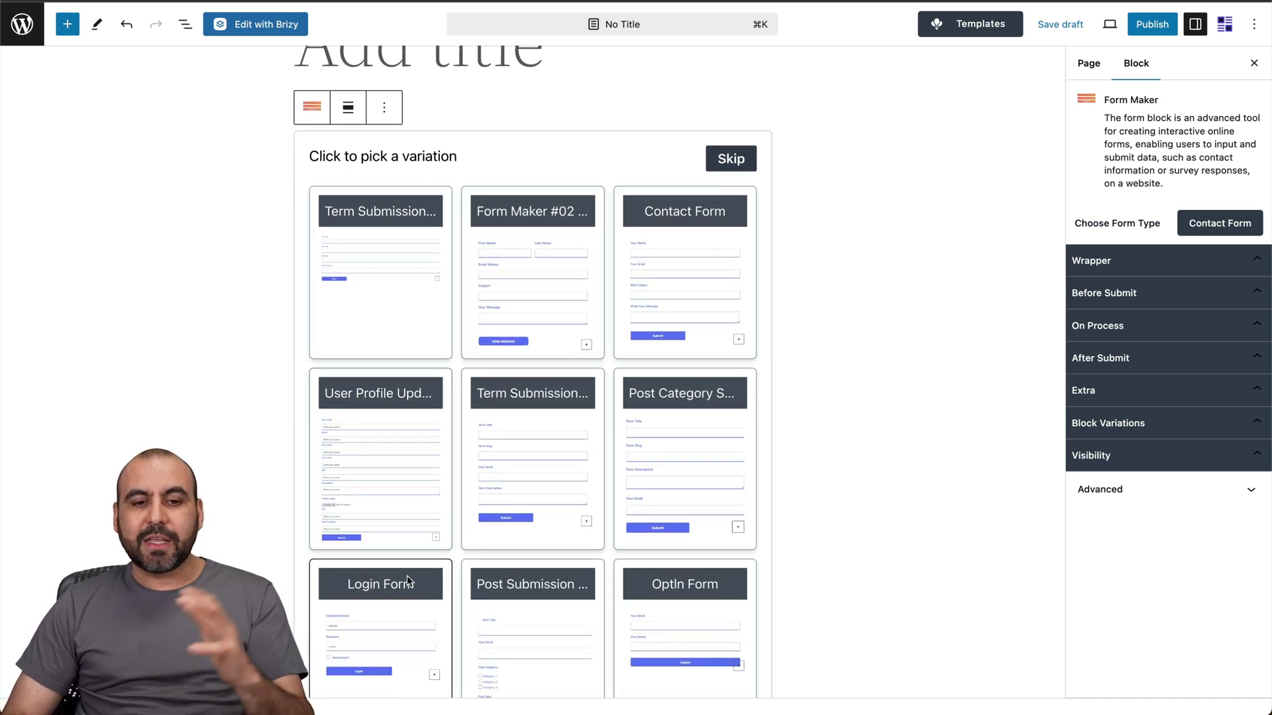
scroll(406, 575, "down", 2)
scroll(593, 577, "down", 3)
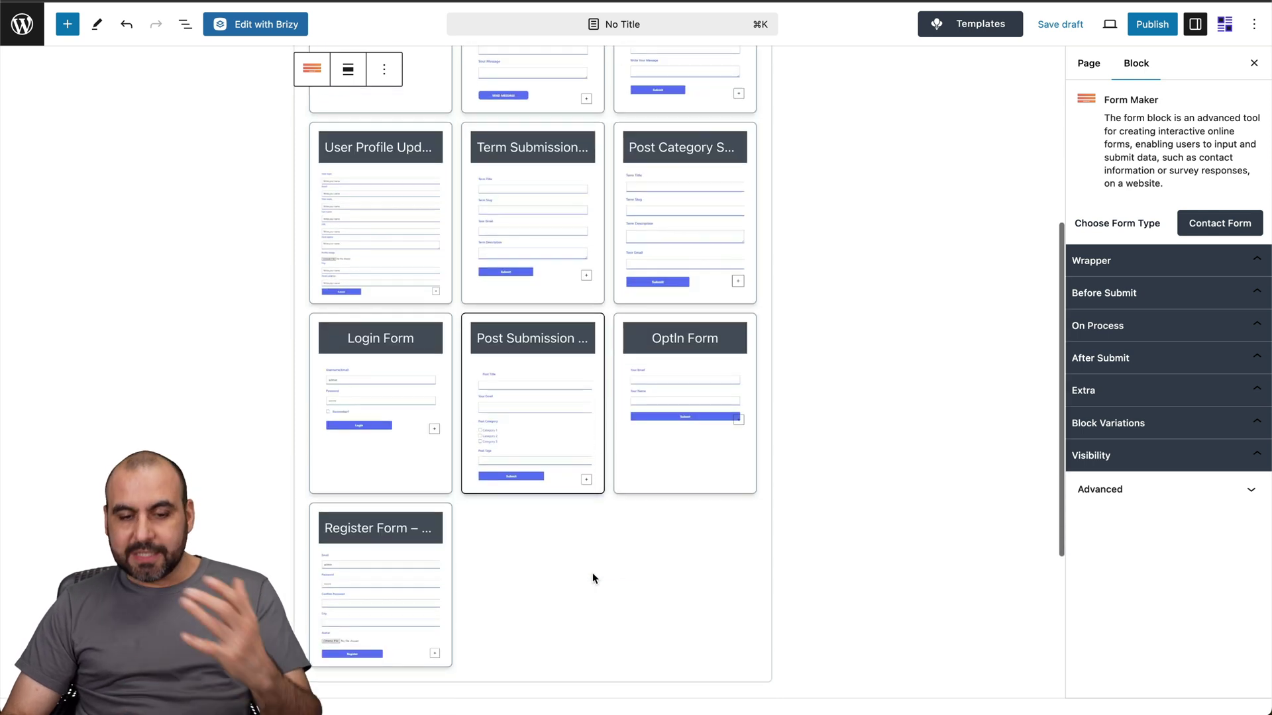
scroll(592, 574, "up", 3)
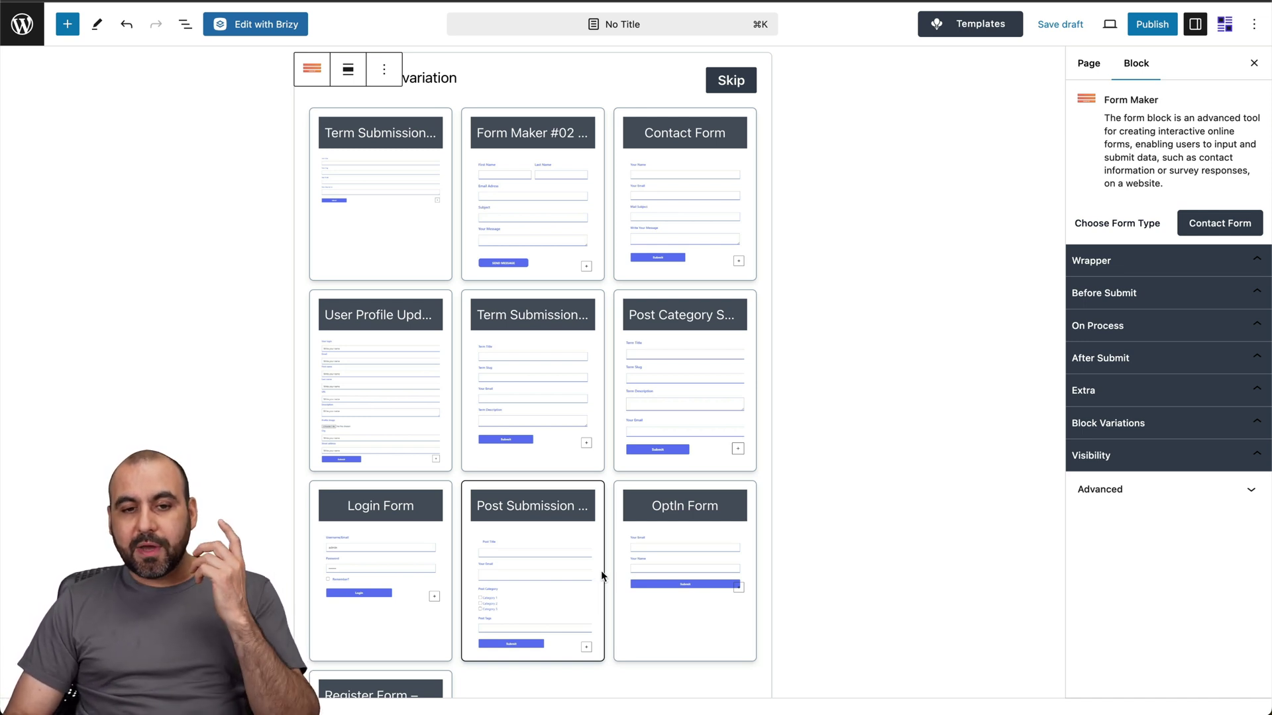
left_click(518, 436)
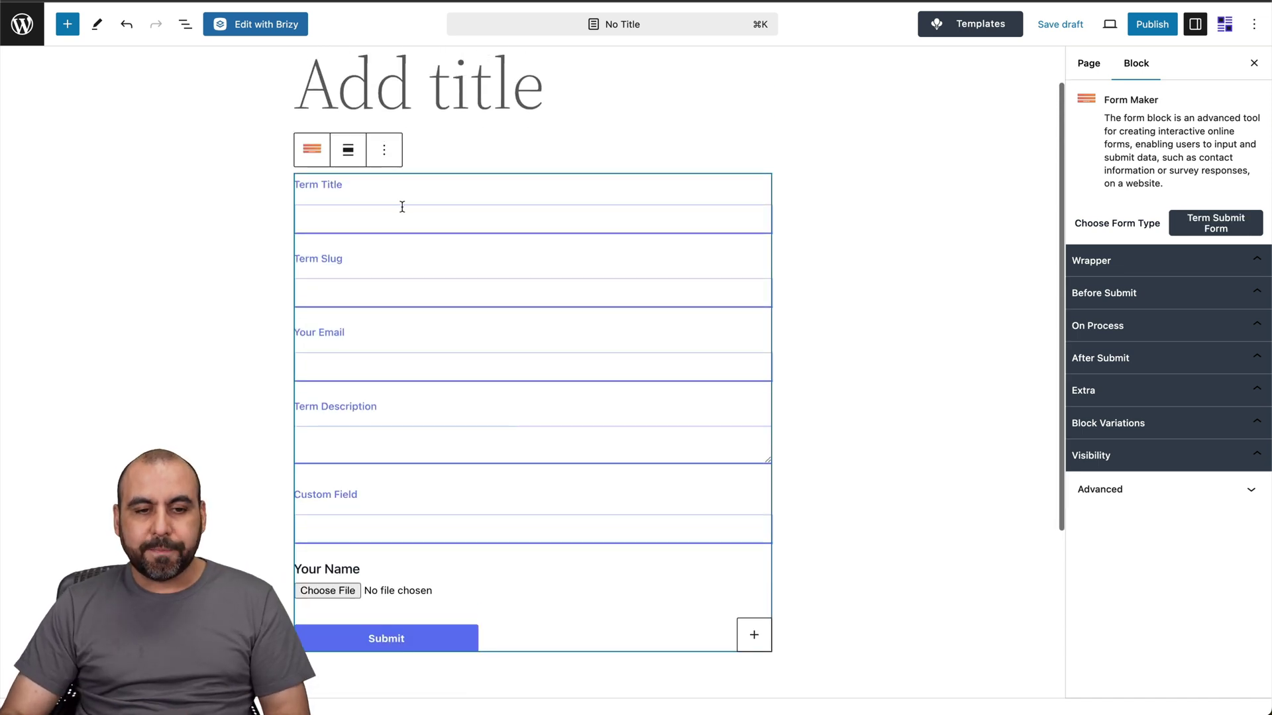
Select the Term Title input field in the form and show its Wrapper options.
left_click(553, 469)
left_click(549, 214)
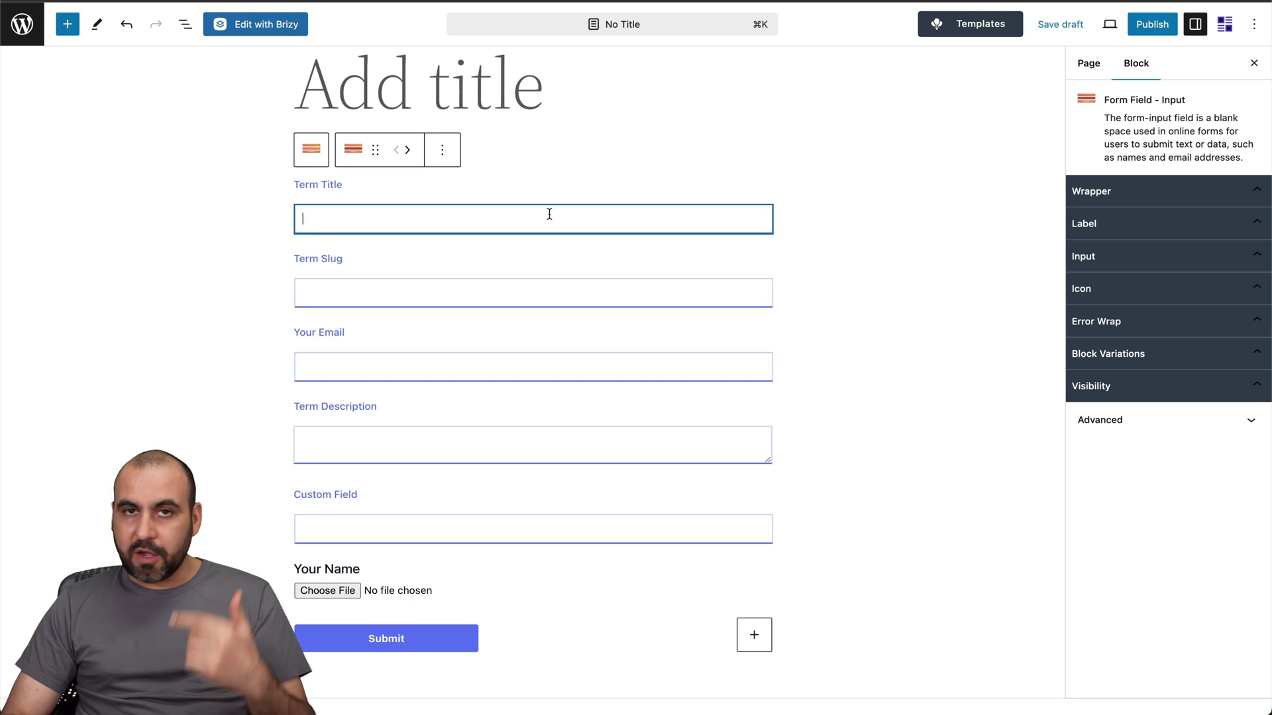
left_click(1157, 199)
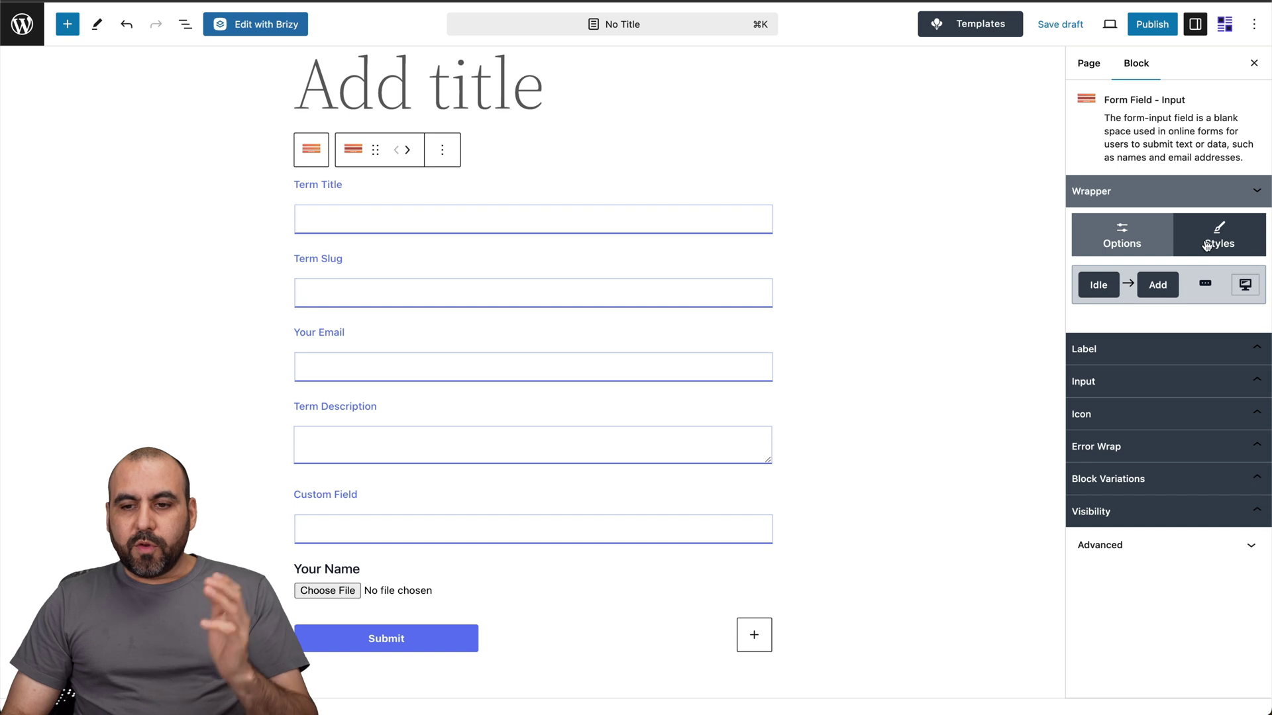
left_click(1127, 242)
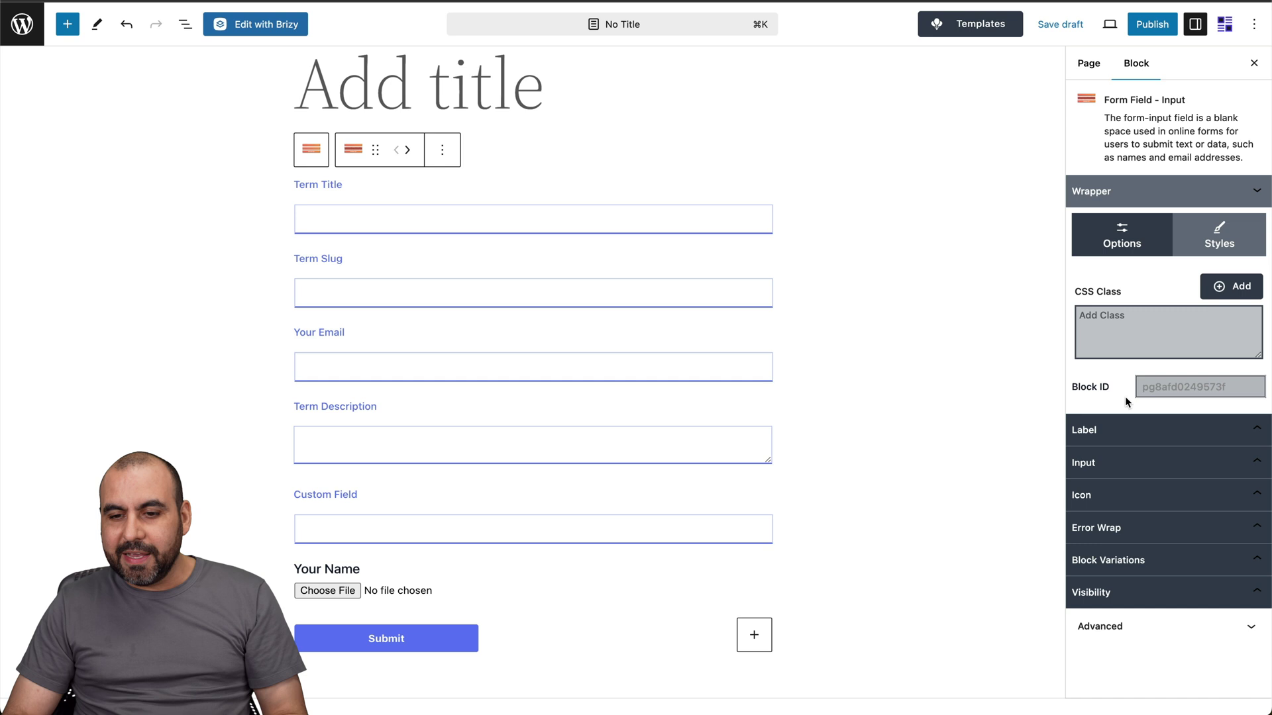
Look through the Label Wrap styles and options of the Term Title input field.
left_click(1126, 430)
left_click(1134, 446)
scroll(1135, 456, "down", 3)
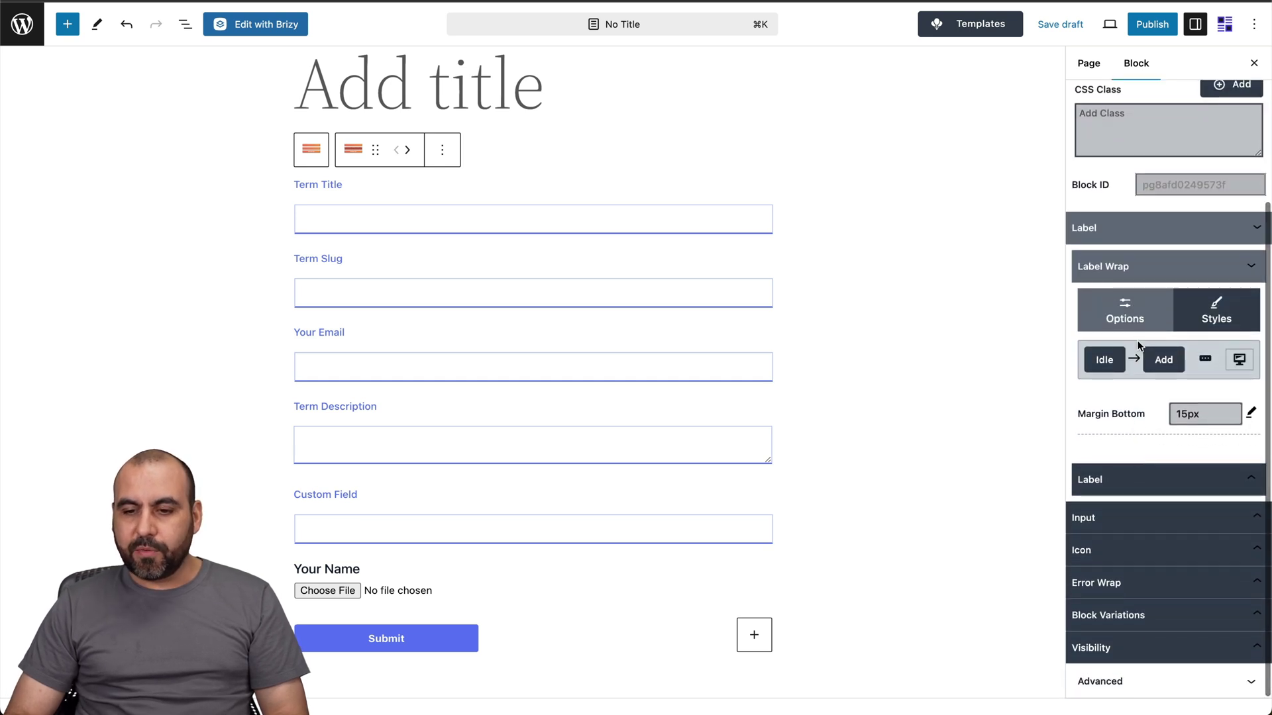
left_click(1126, 320)
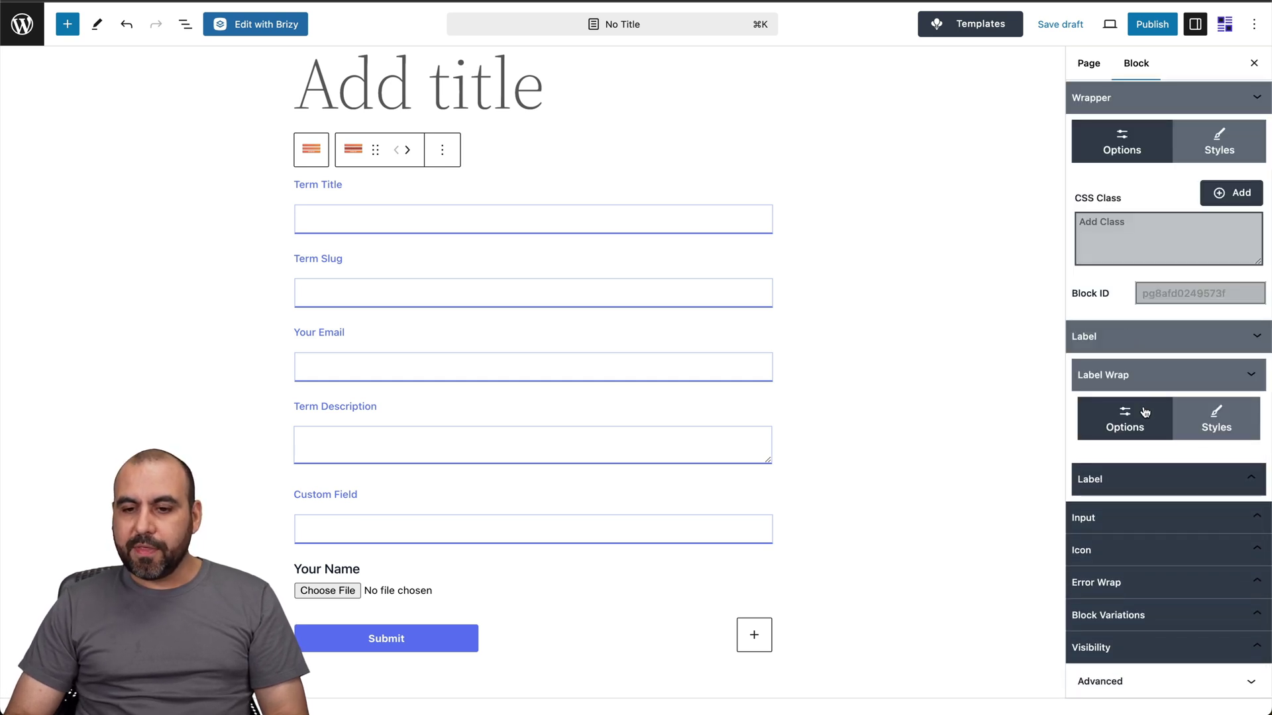
Change the label text of the Term Title field to "Title".
left_click(1126, 478)
scroll(1125, 477, "down", 3)
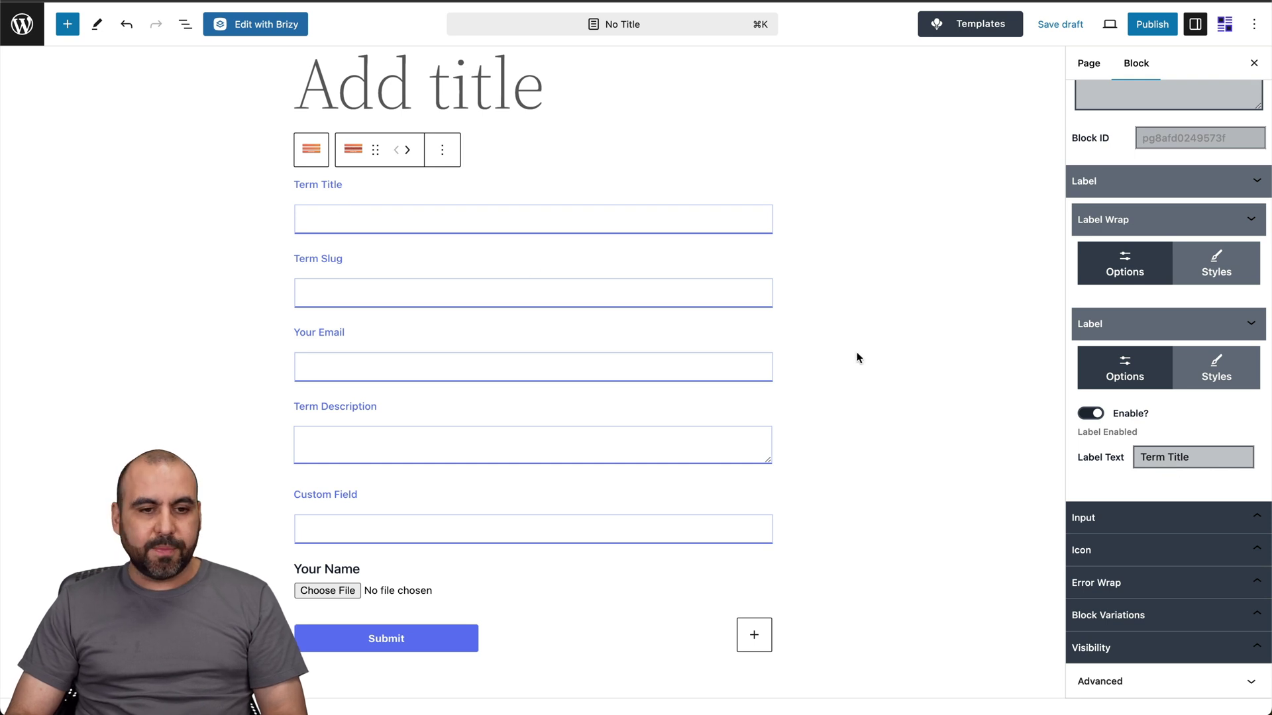
double_click(1172, 457)
left_click(1165, 457)
key("BackSpace")
key("BackSpace")
key("BackSpace")
key("BackSpace")
key("BackSpace")
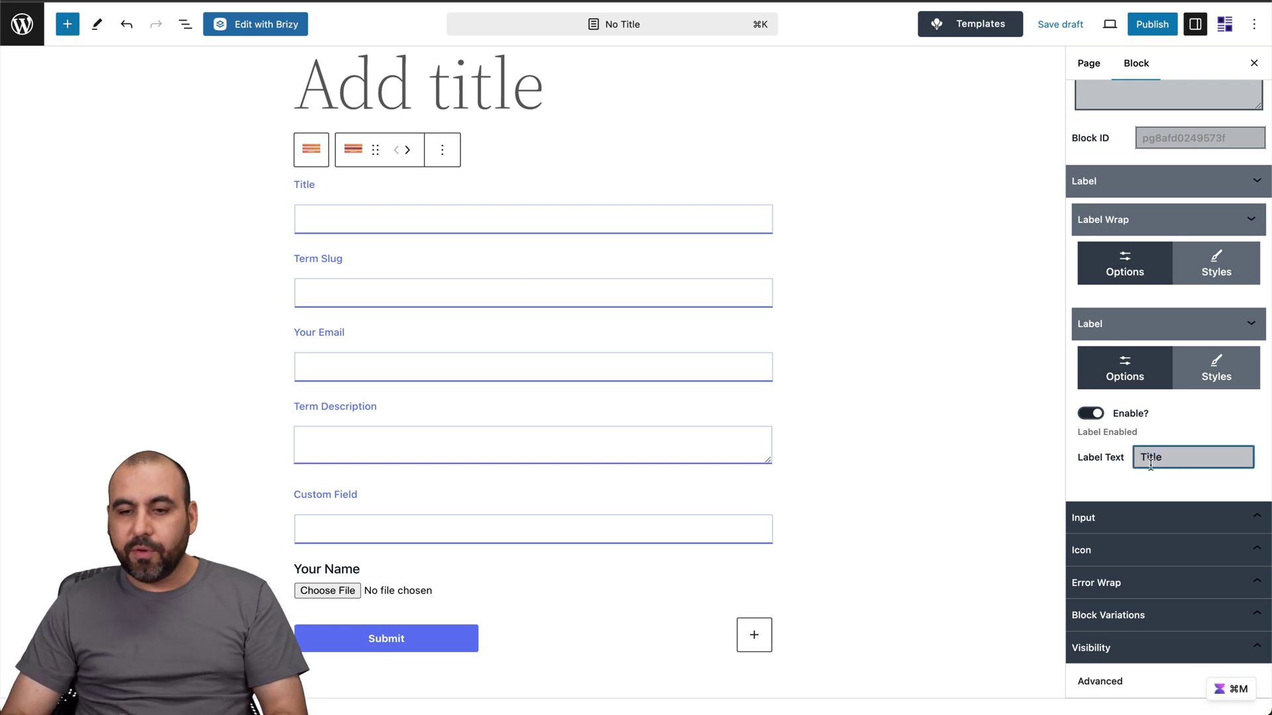
Expand the Title field's Input settings and review the designs offered in its Block Variations library.
left_click(1153, 518)
scroll(1161, 534, "down", 2)
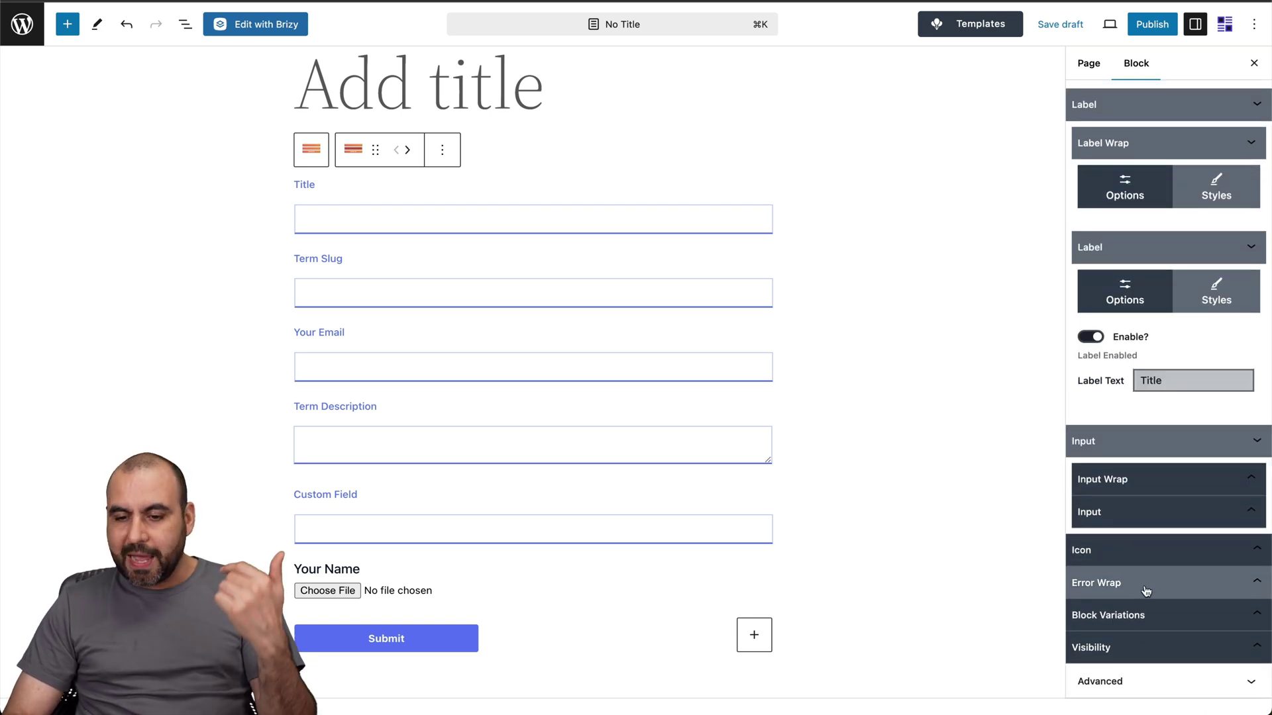
left_click(1150, 613)
scroll(1152, 612, "down", 3)
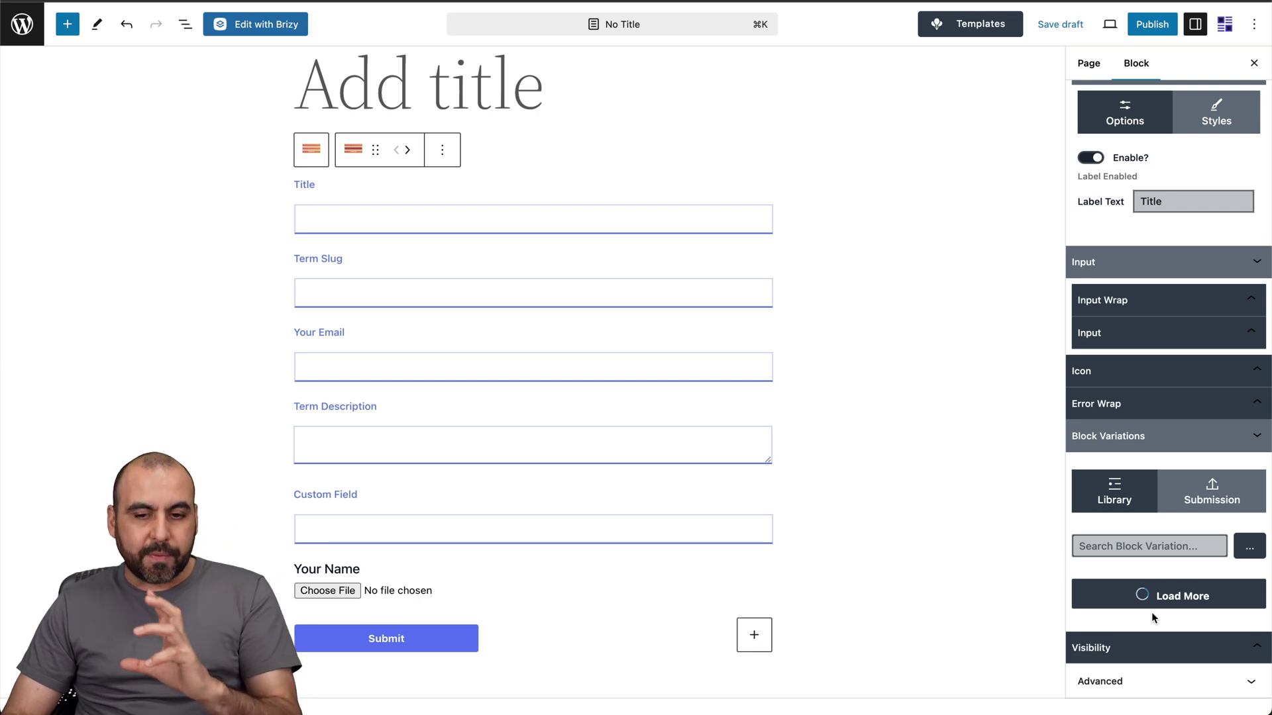
scroll(1151, 612, "down", 4)
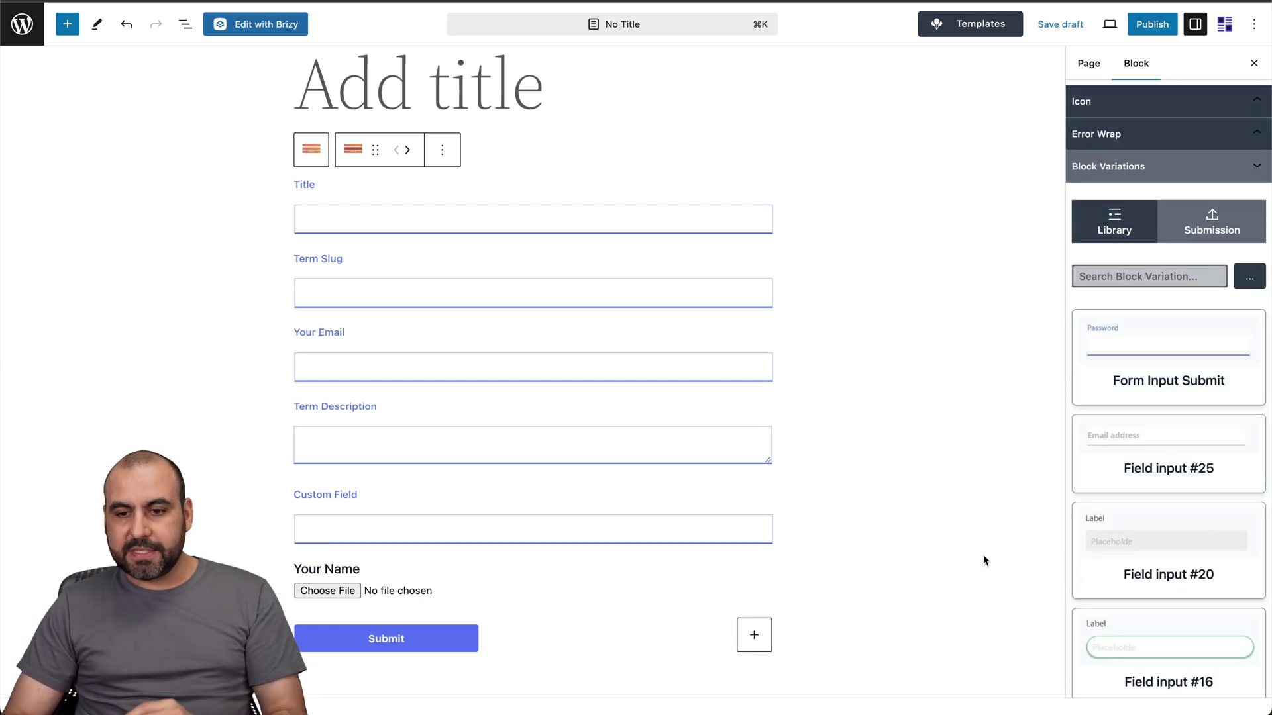
scroll(985, 560, "down", 1)
scroll(1118, 522, "down", 3)
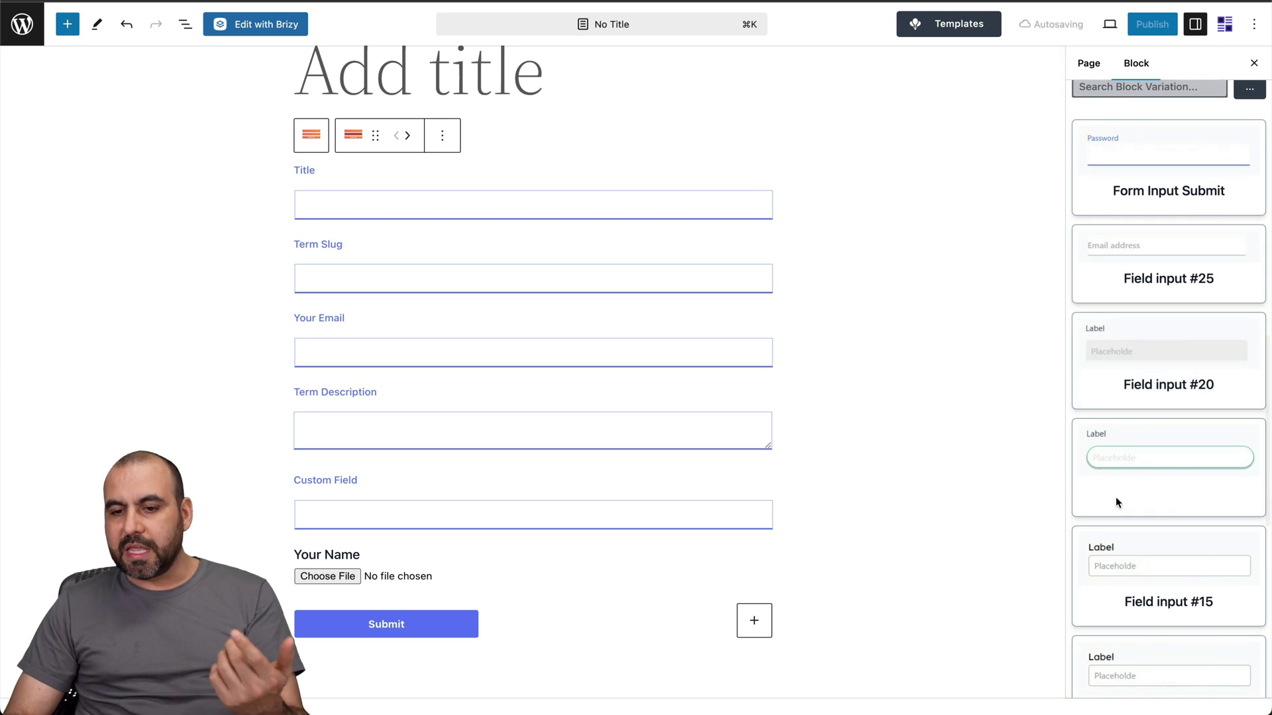
scroll(1119, 499, "down", 1)
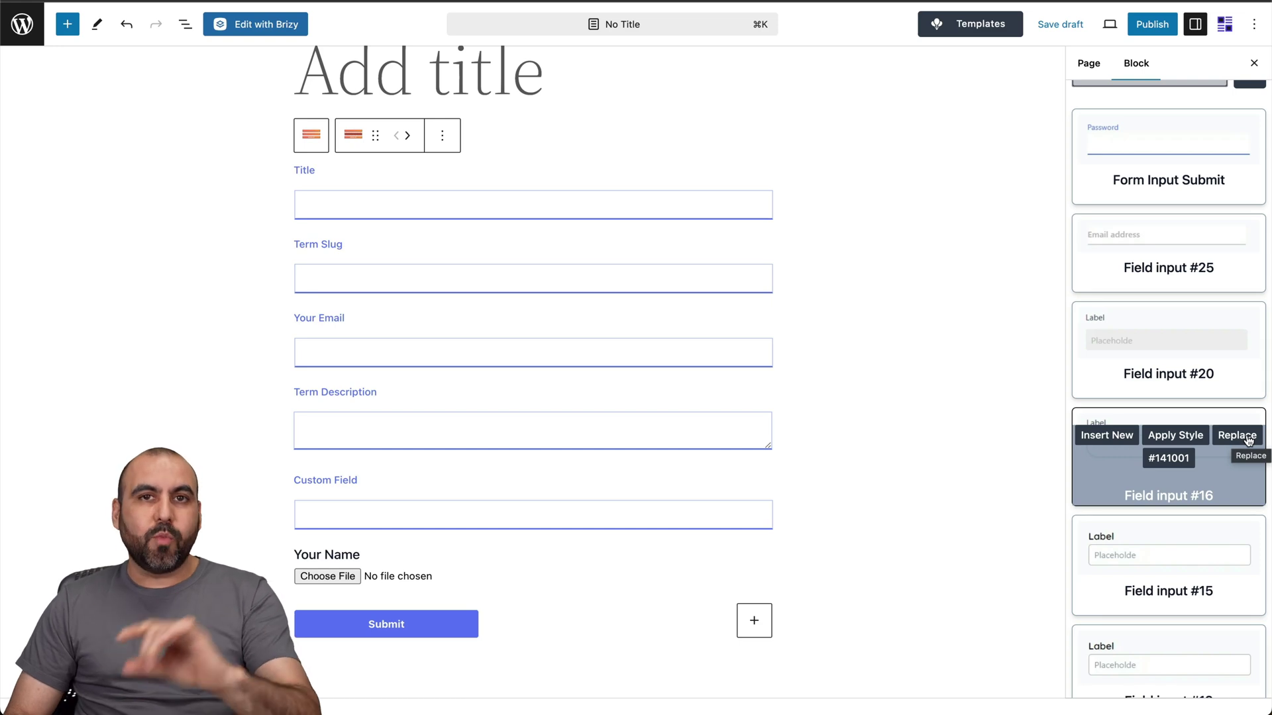
Insert the Field input #18 variation as a new field below Title, and remove it again.
scroll(1167, 588, "down", 8)
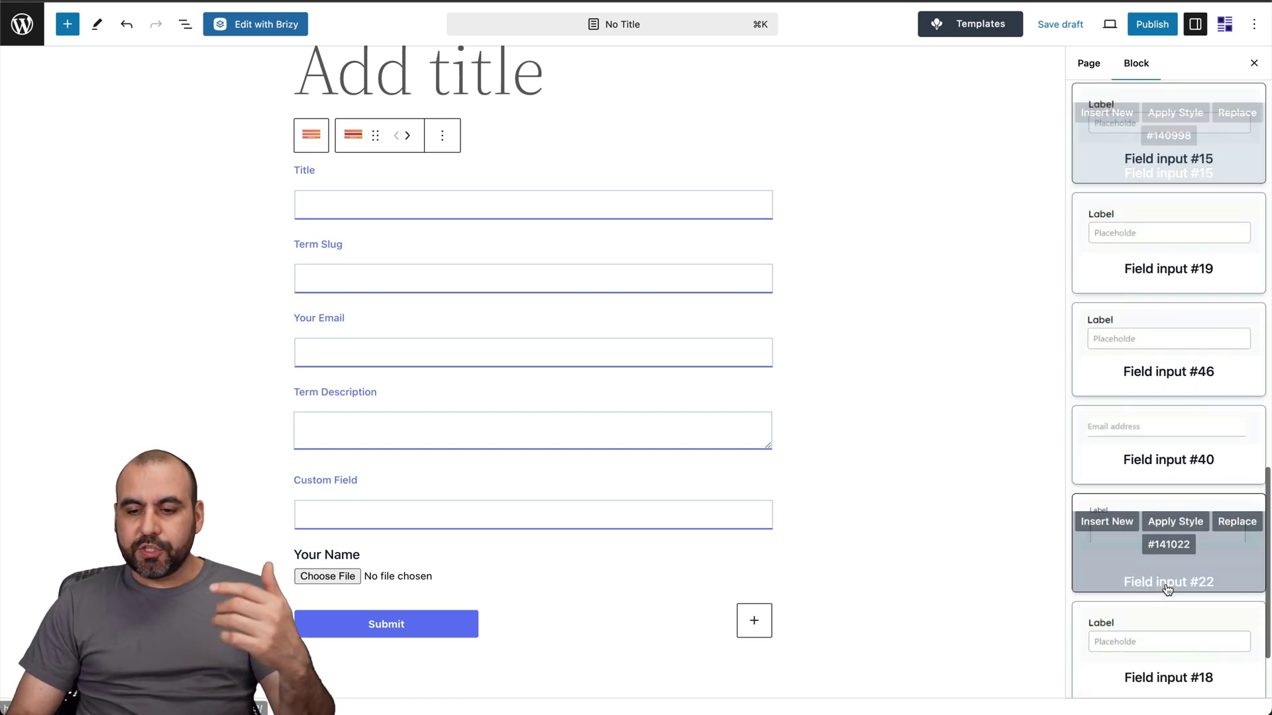
scroll(1166, 570, "down", 1)
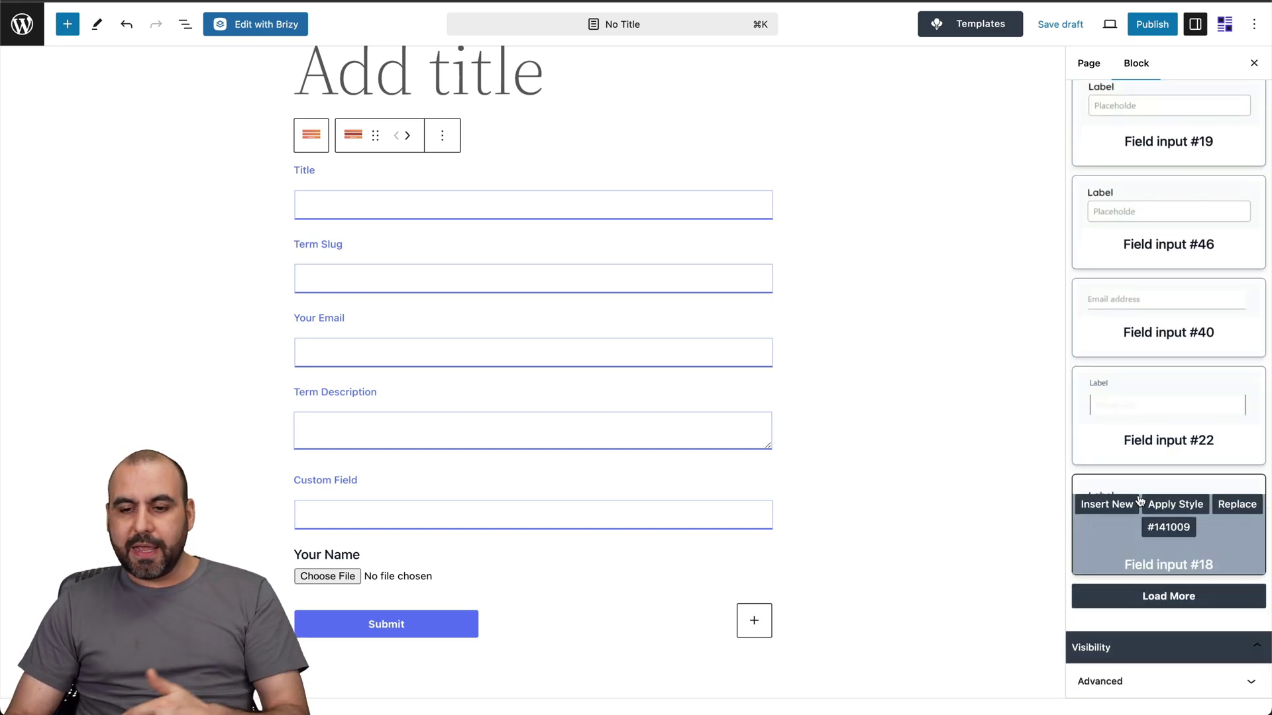
left_click(1124, 506)
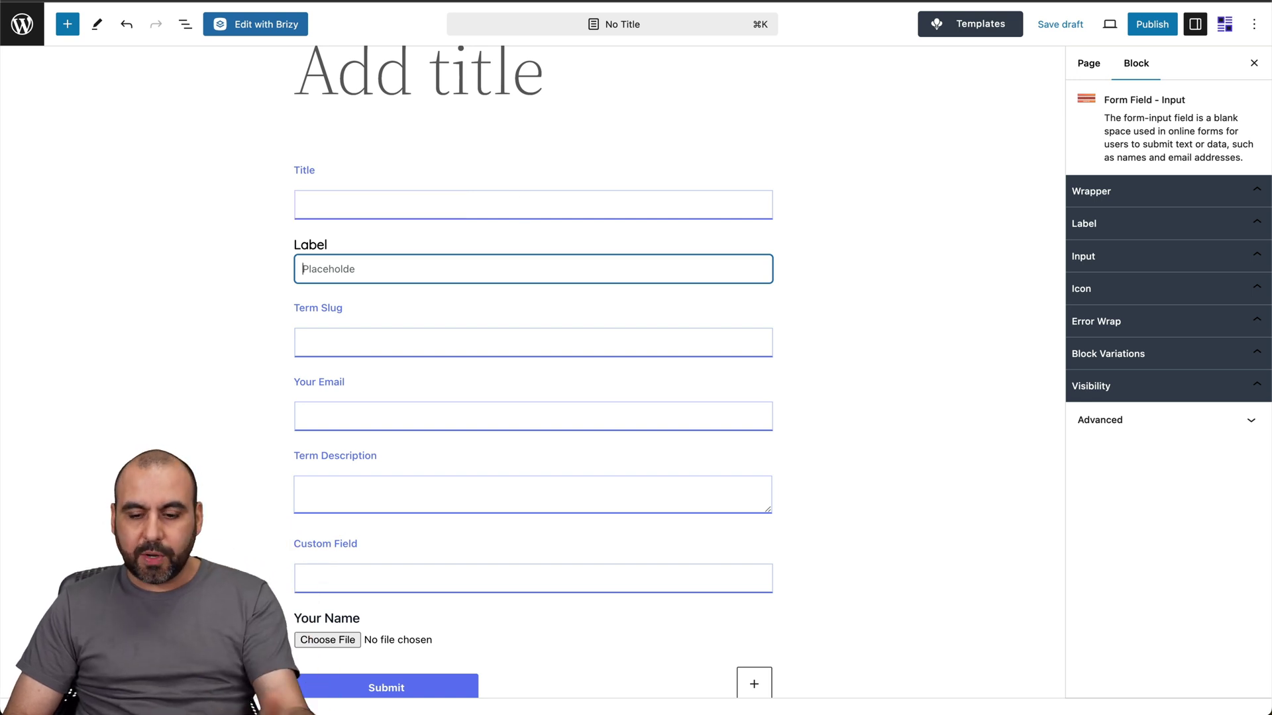
key("BackSpace")
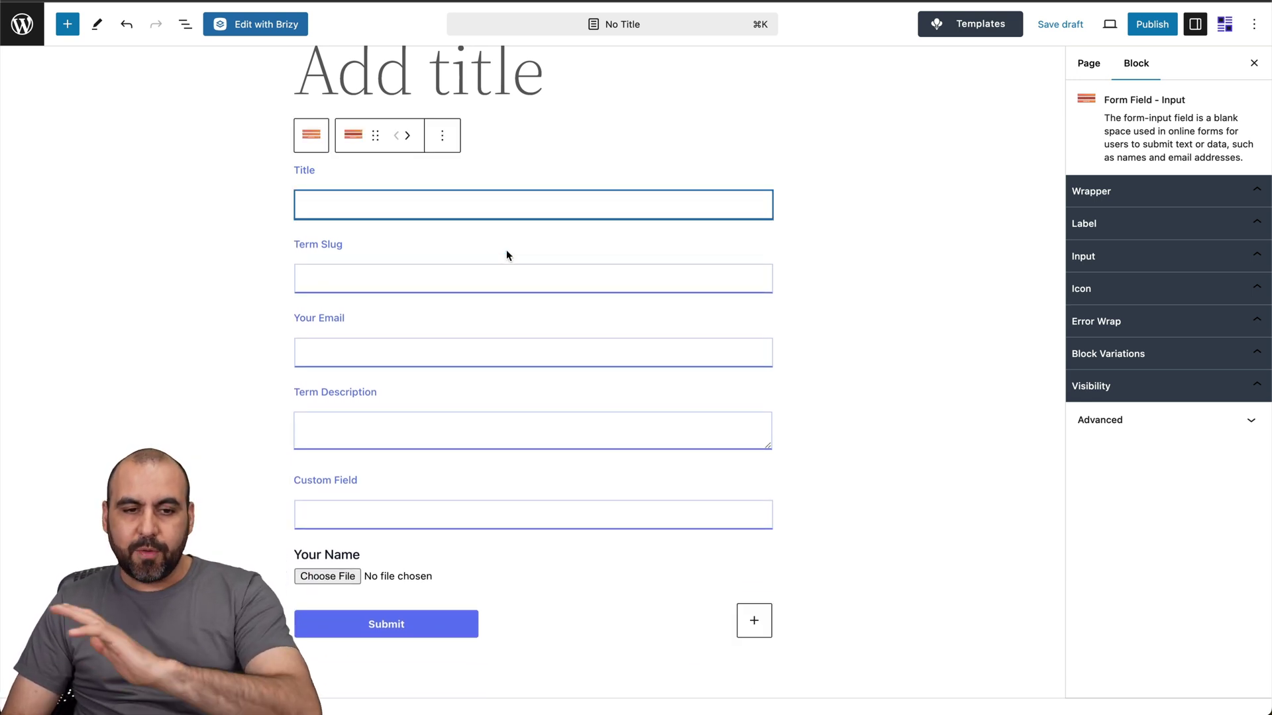
Look over the form's Term Slug field, Your Email field and Submit button.
left_click(543, 280)
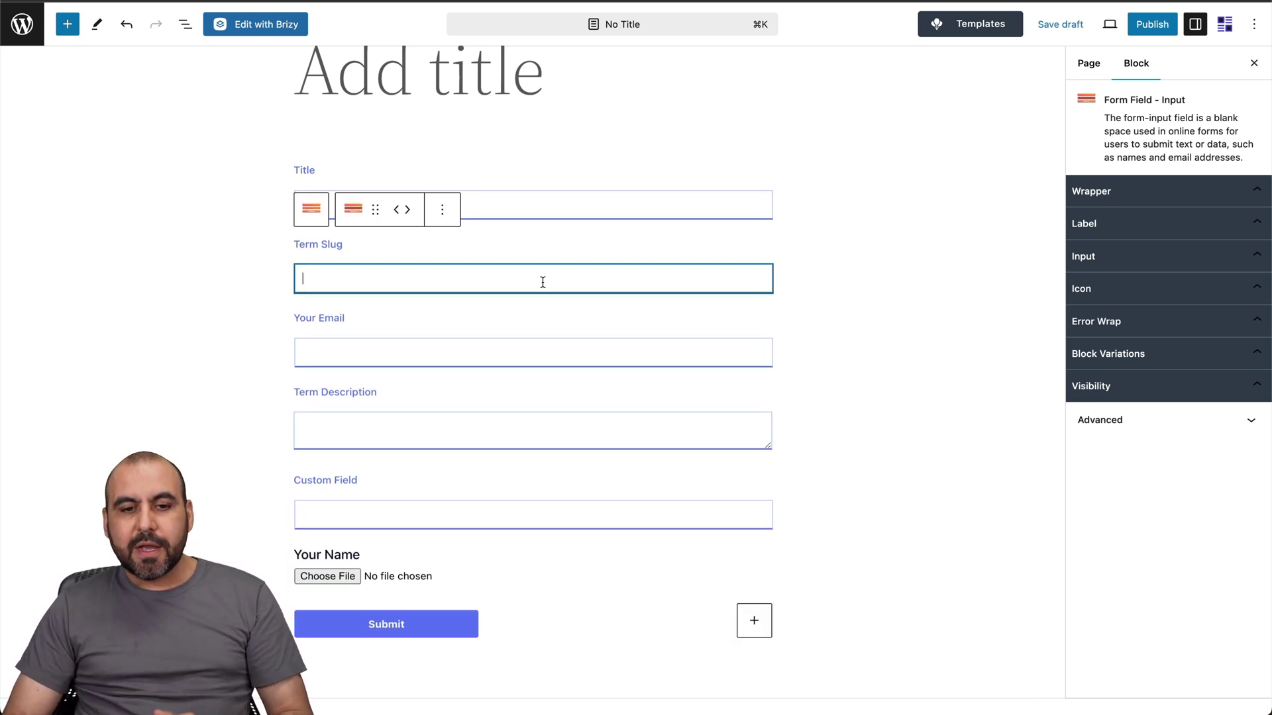
left_click(549, 344)
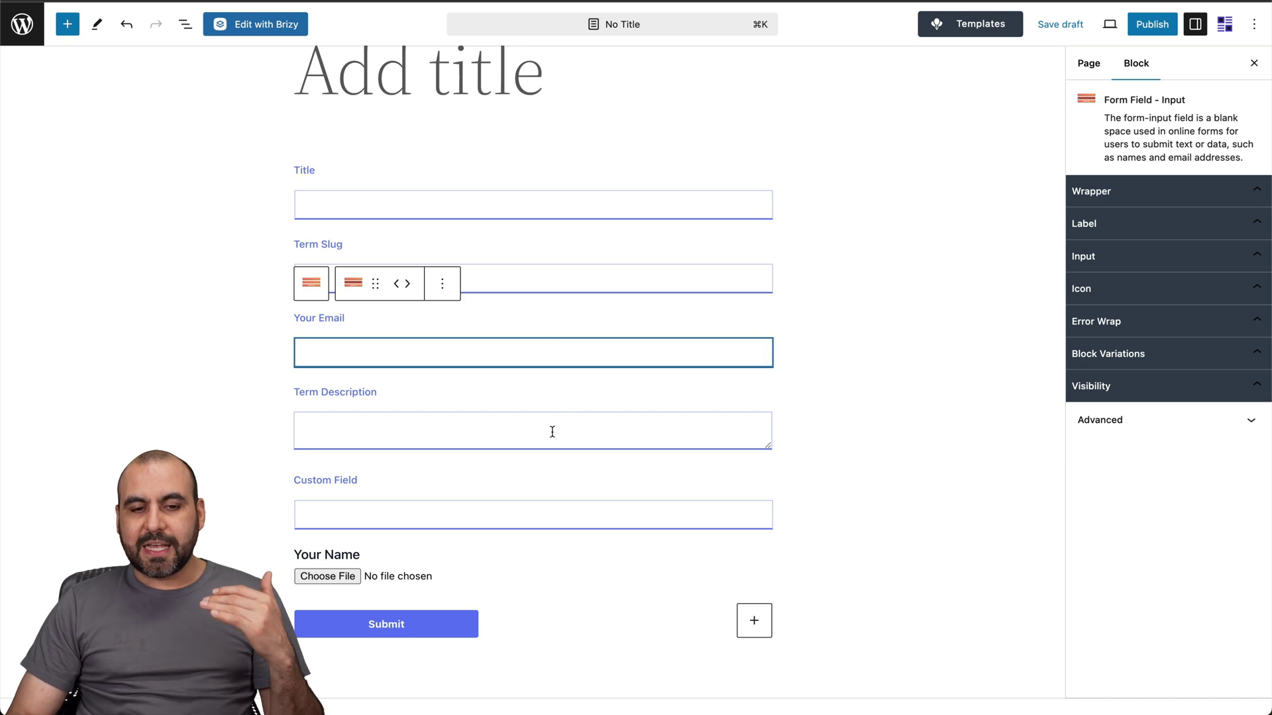
left_click(431, 624)
left_click(513, 341)
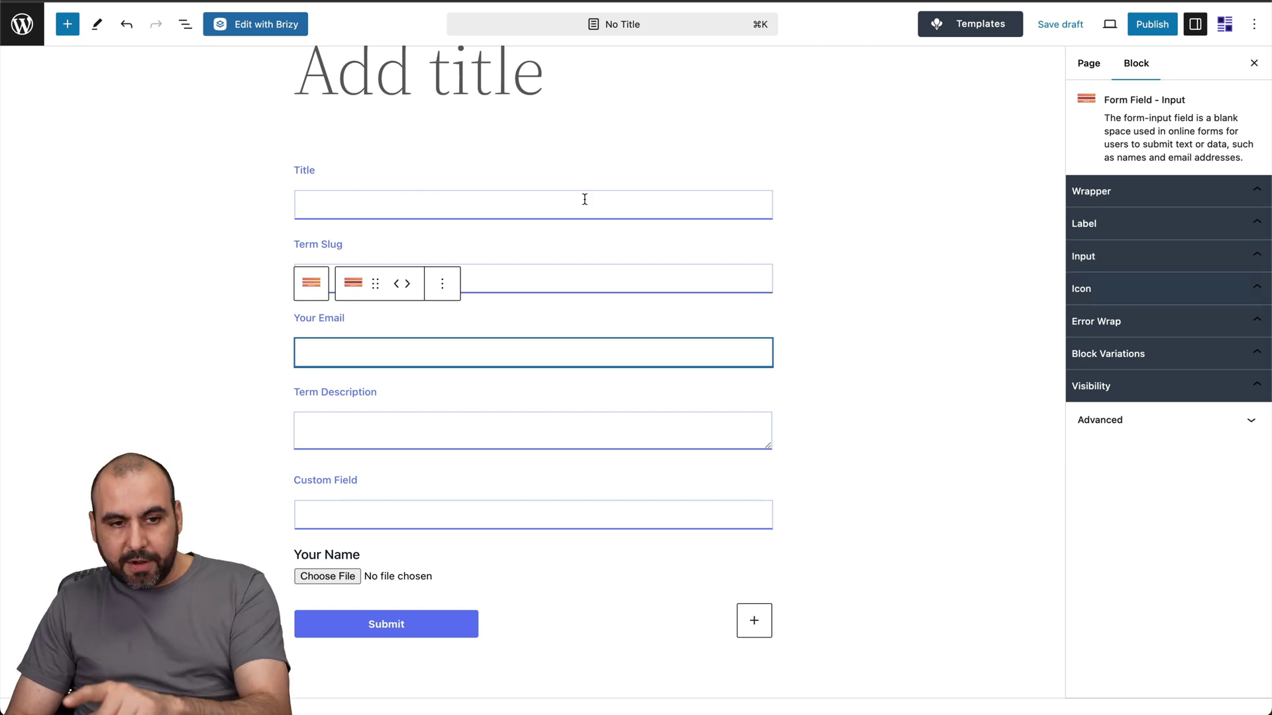
Delete the Title field and the rest of the Term Submission form from the page.
left_click(562, 142)
left_click(572, 170)
key("BackSpace")
key("BackSpace")
key("BackSpace")
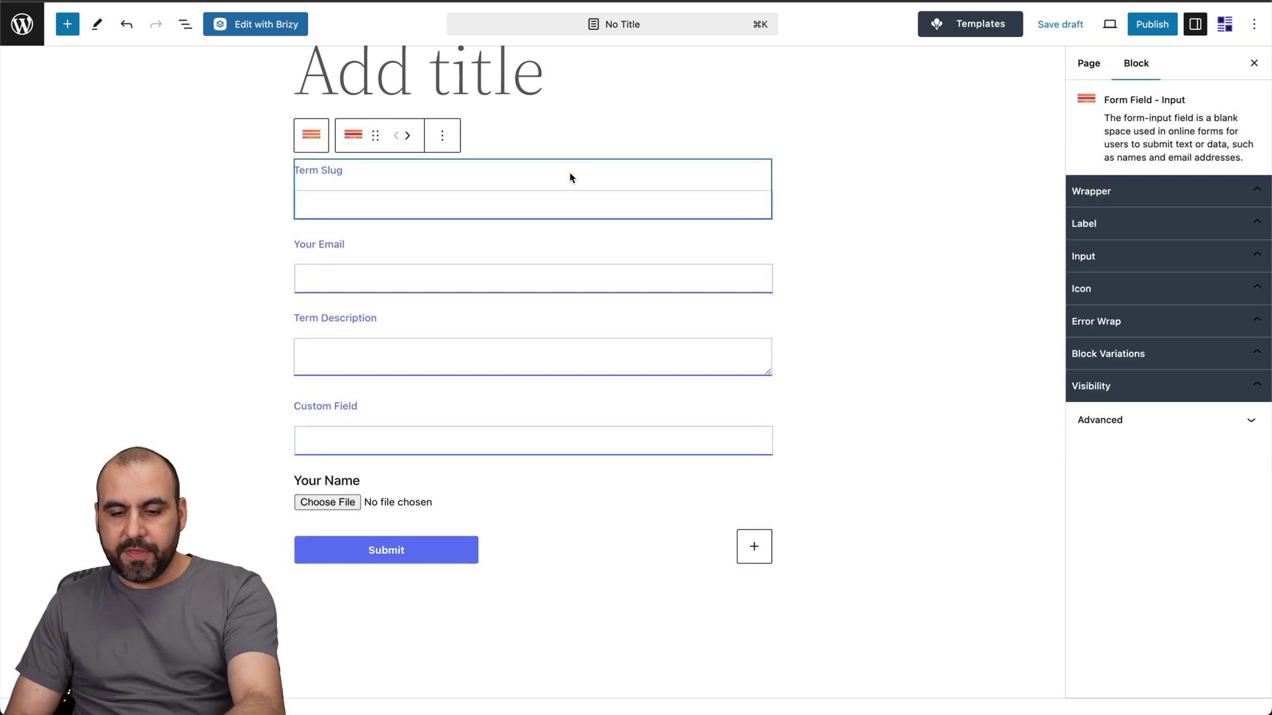
Find "post grid" in the block library and add a Post Grid block with the colourful Post Grid #10 variation to the page.
left_click(68, 25)
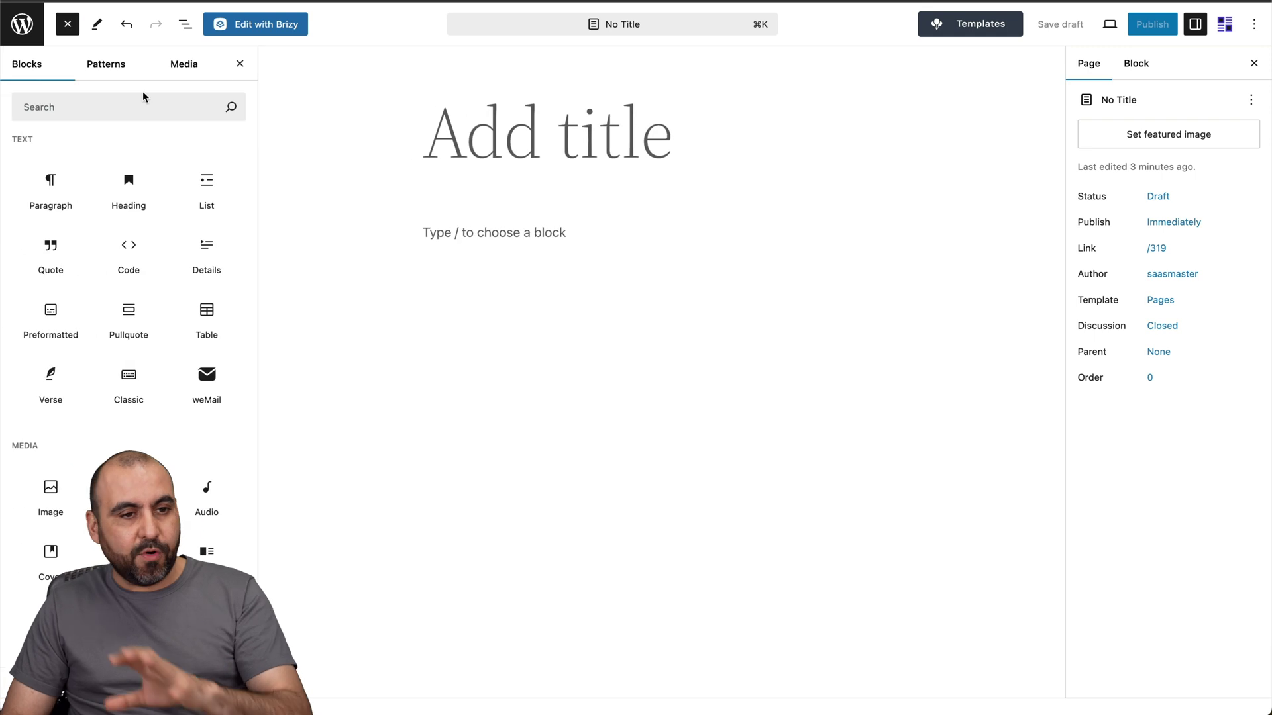
type("grid")
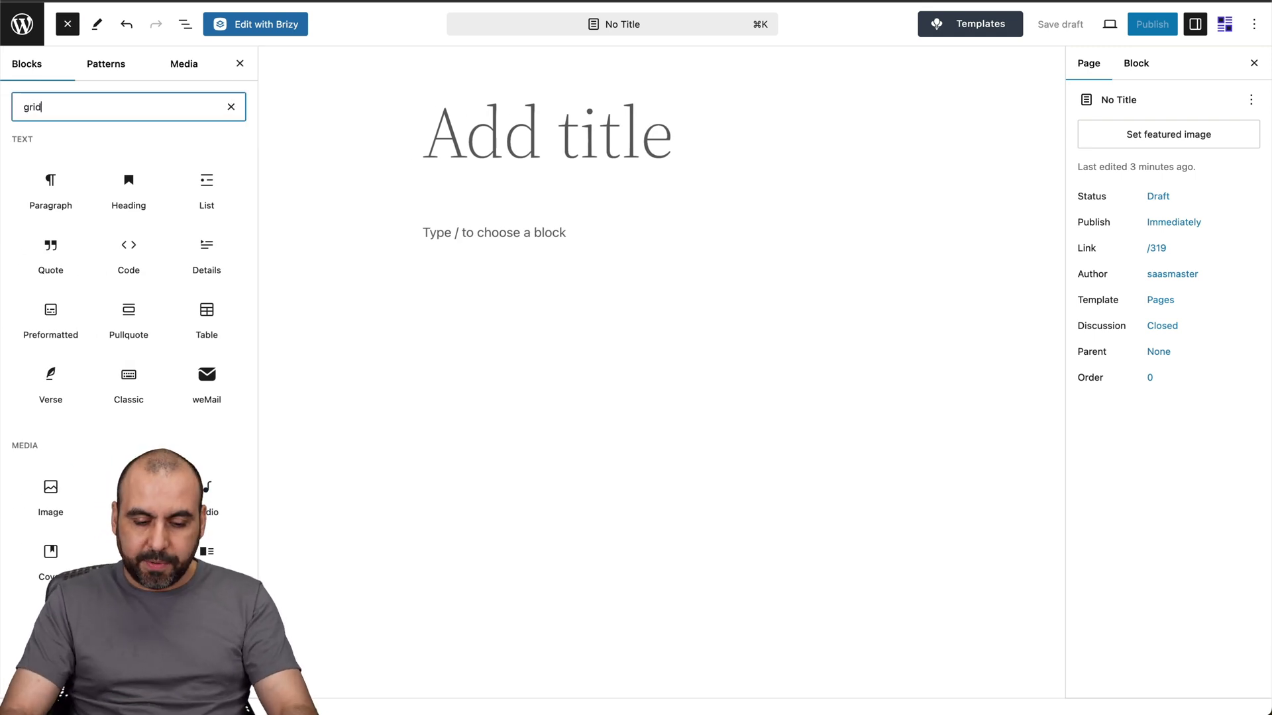
key("Home")
type("post")
left_click_drag(51, 186, 640, 244)
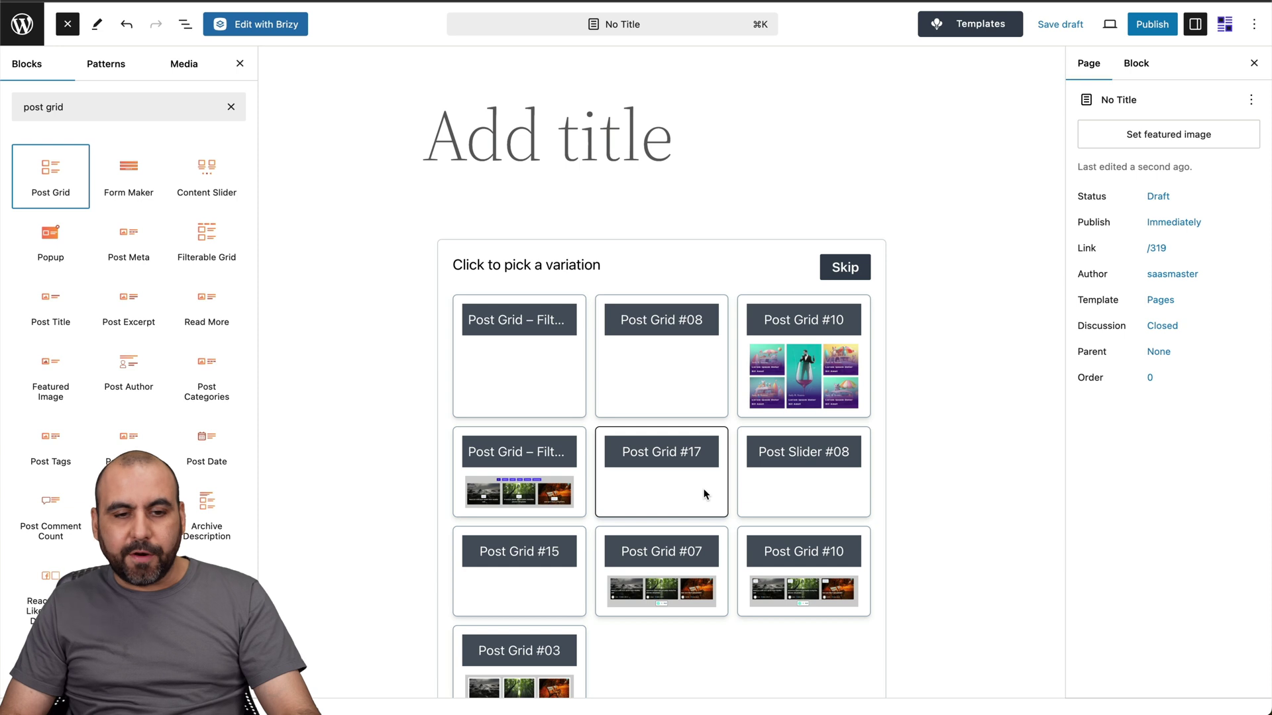
scroll(704, 491, "down", 3)
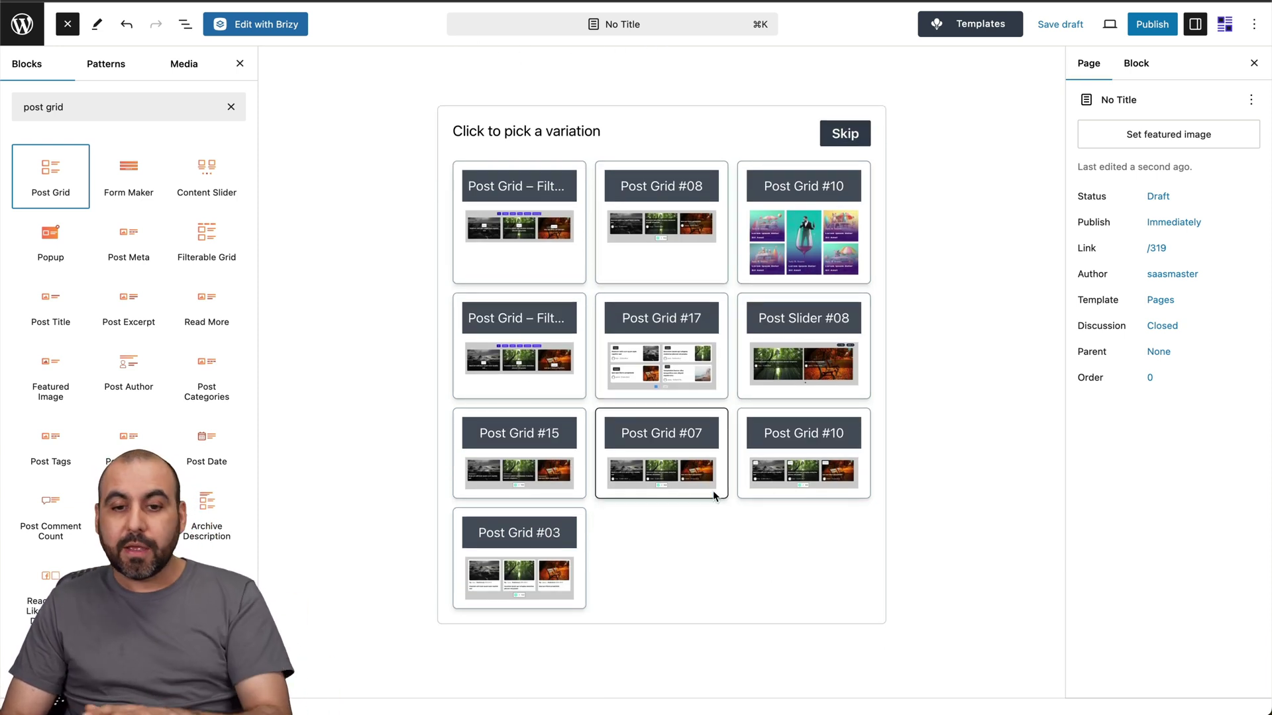
left_click(815, 230)
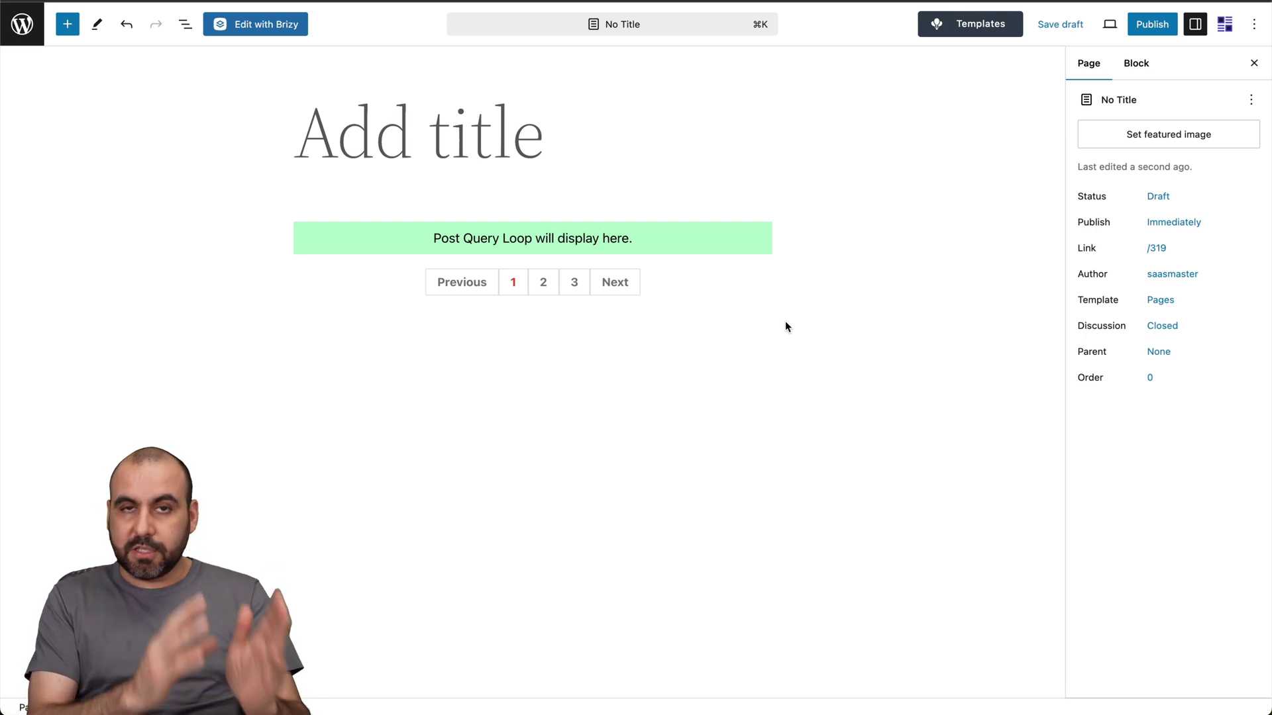
Examine the Post Grid block's Container styles, Grid Wrap settings and Block Variations library.
left_click(689, 249)
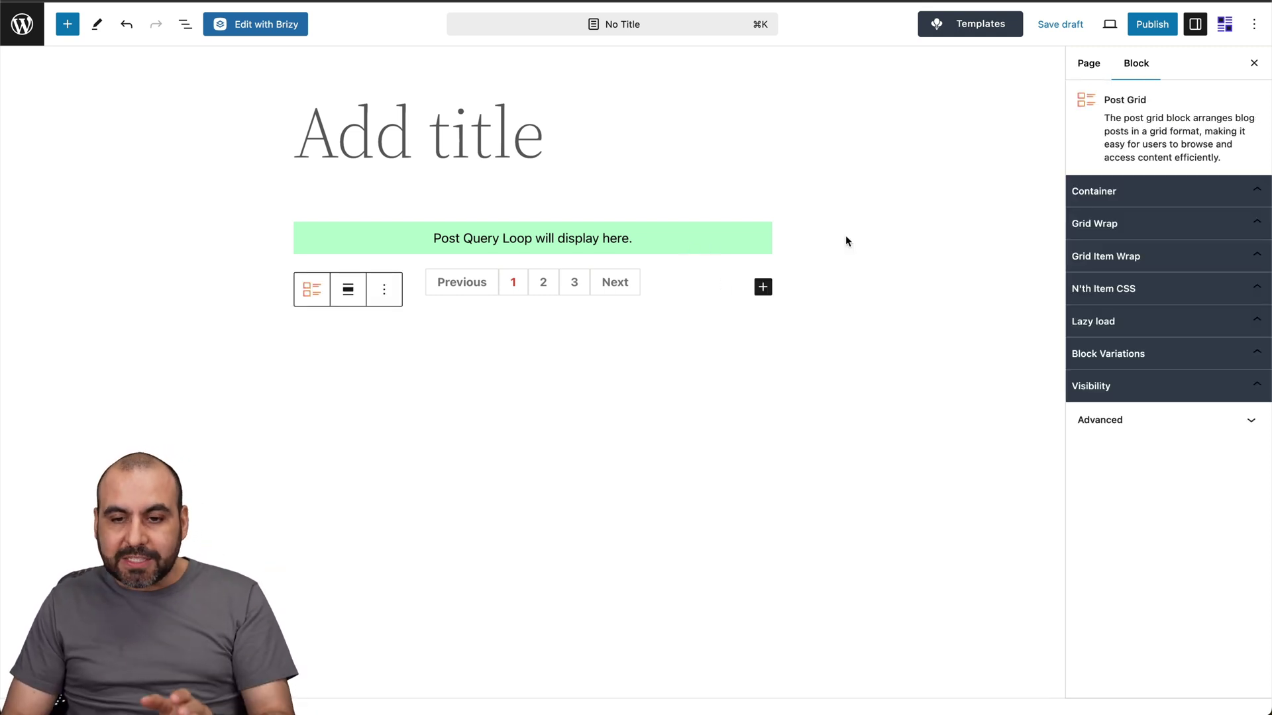
left_click(1211, 194)
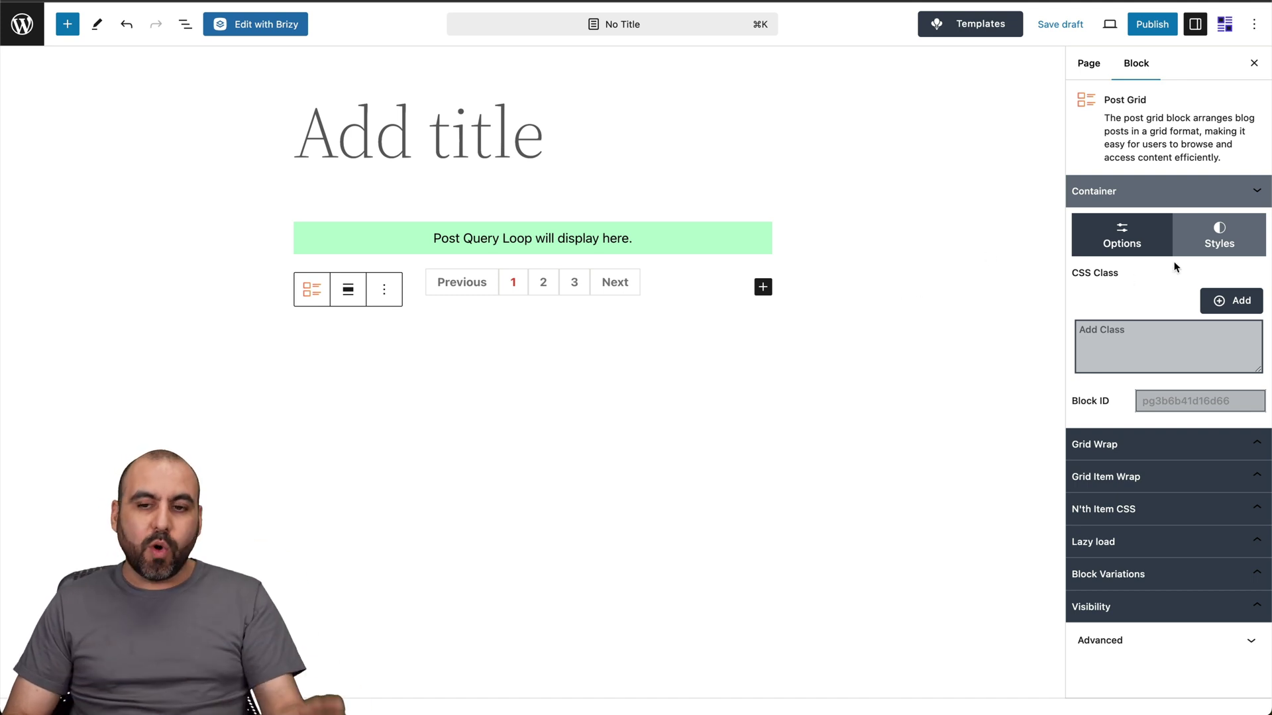
left_click(1224, 244)
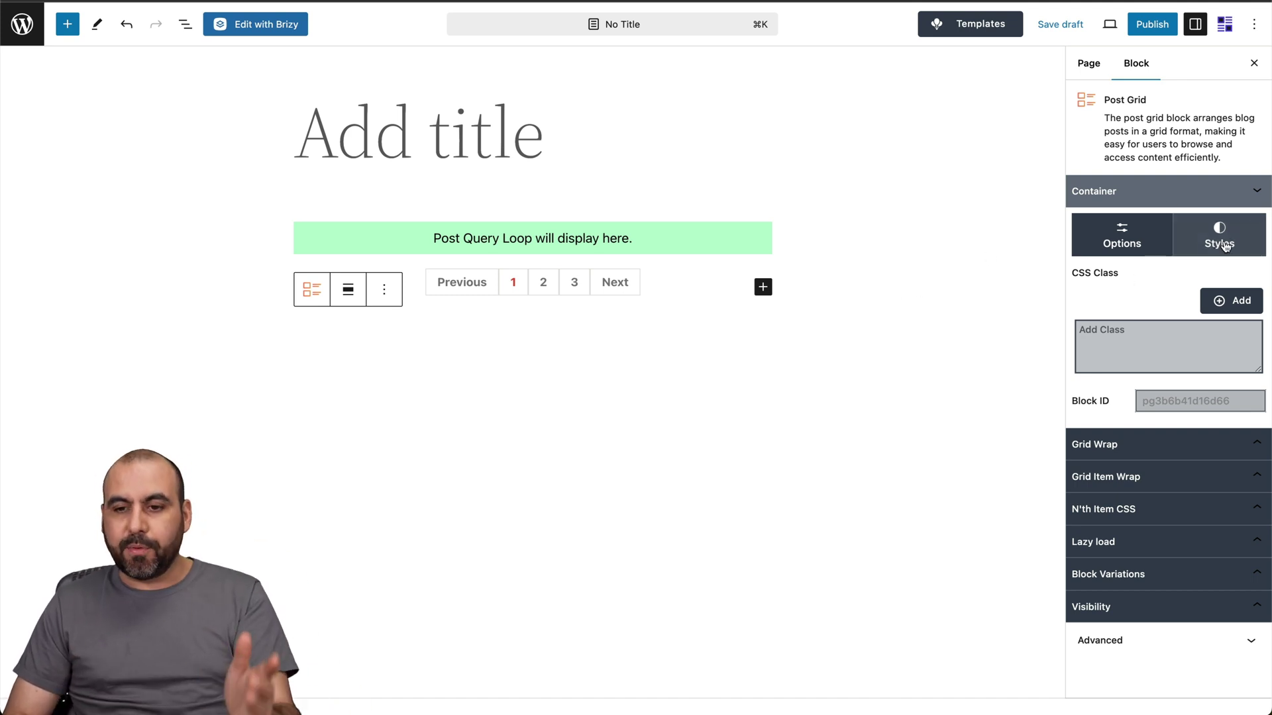
left_click(1156, 351)
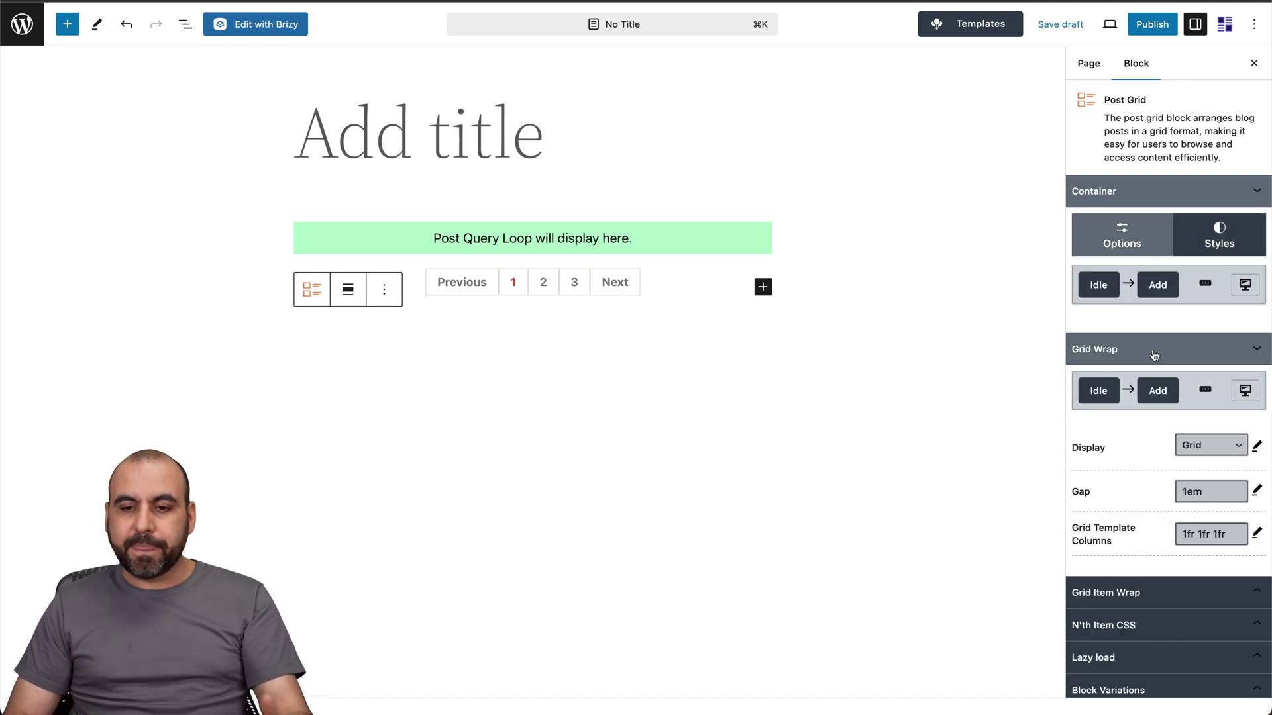
scroll(1153, 490, "down", 1)
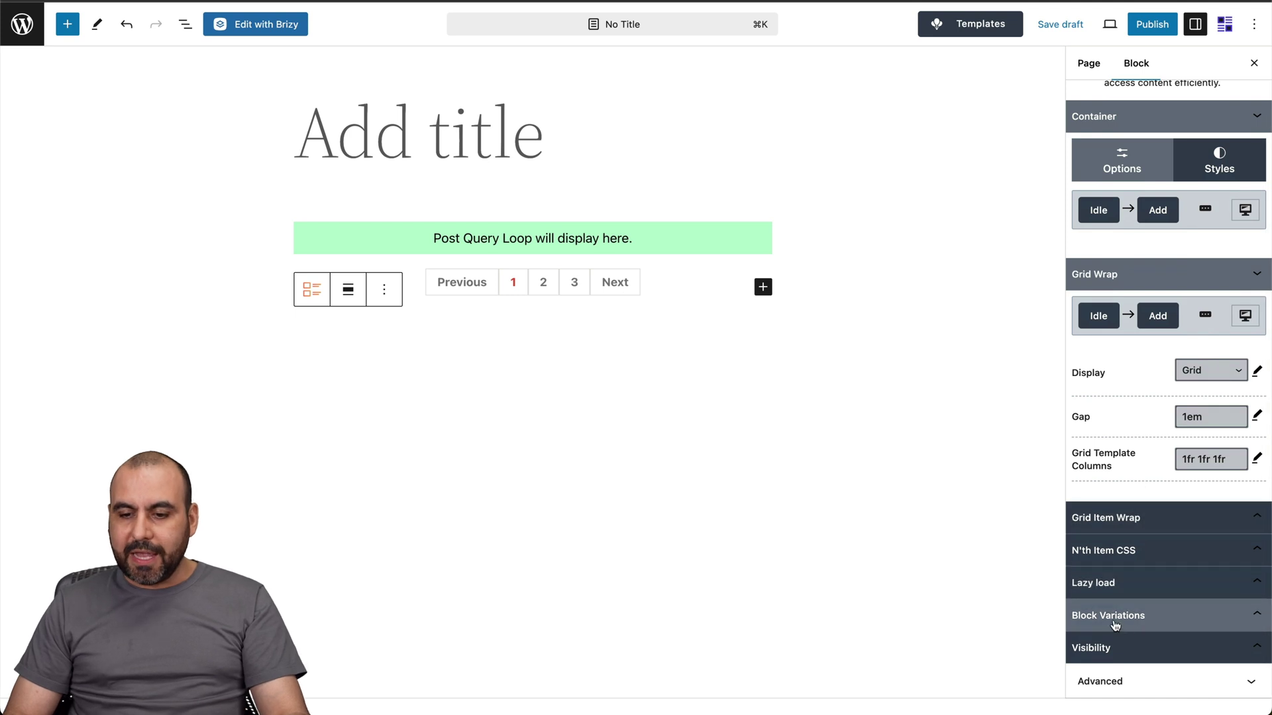
left_click(1147, 617)
scroll(1147, 619, "down", 10)
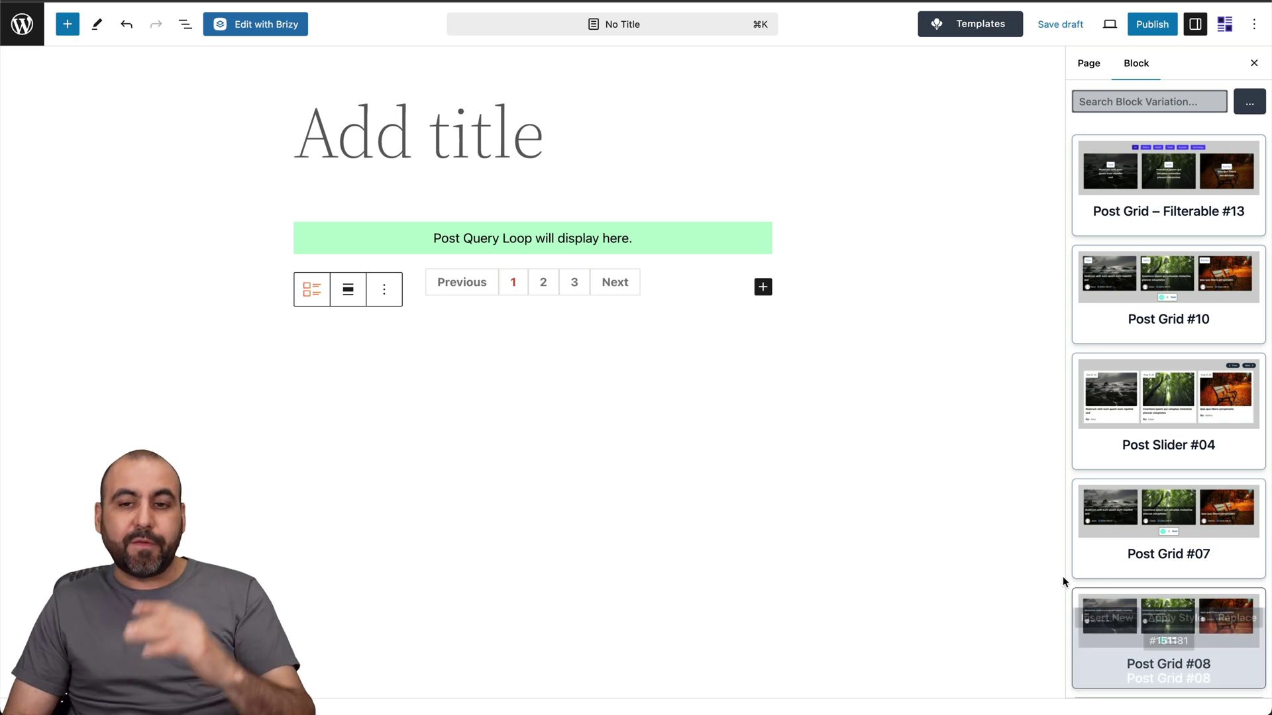
Check the page's preview device options and delete the Post Grid block from the page.
left_click(1110, 24)
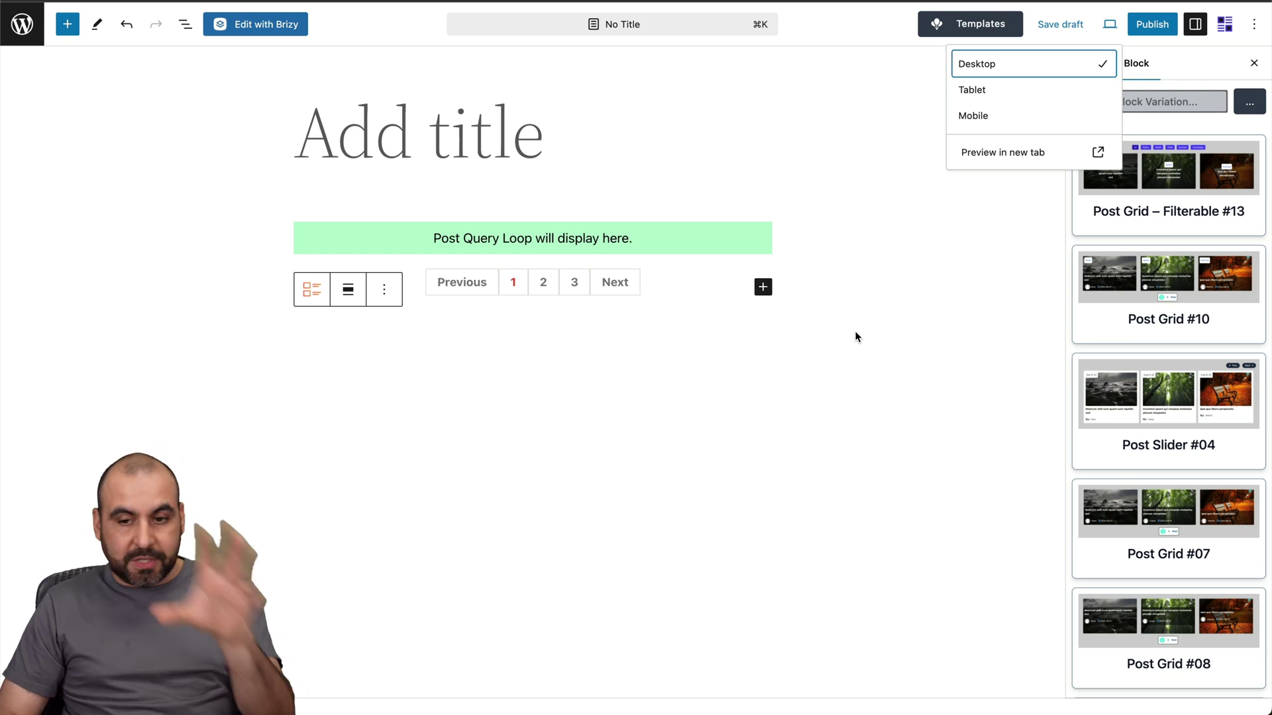
left_click(855, 337)
left_click(630, 237)
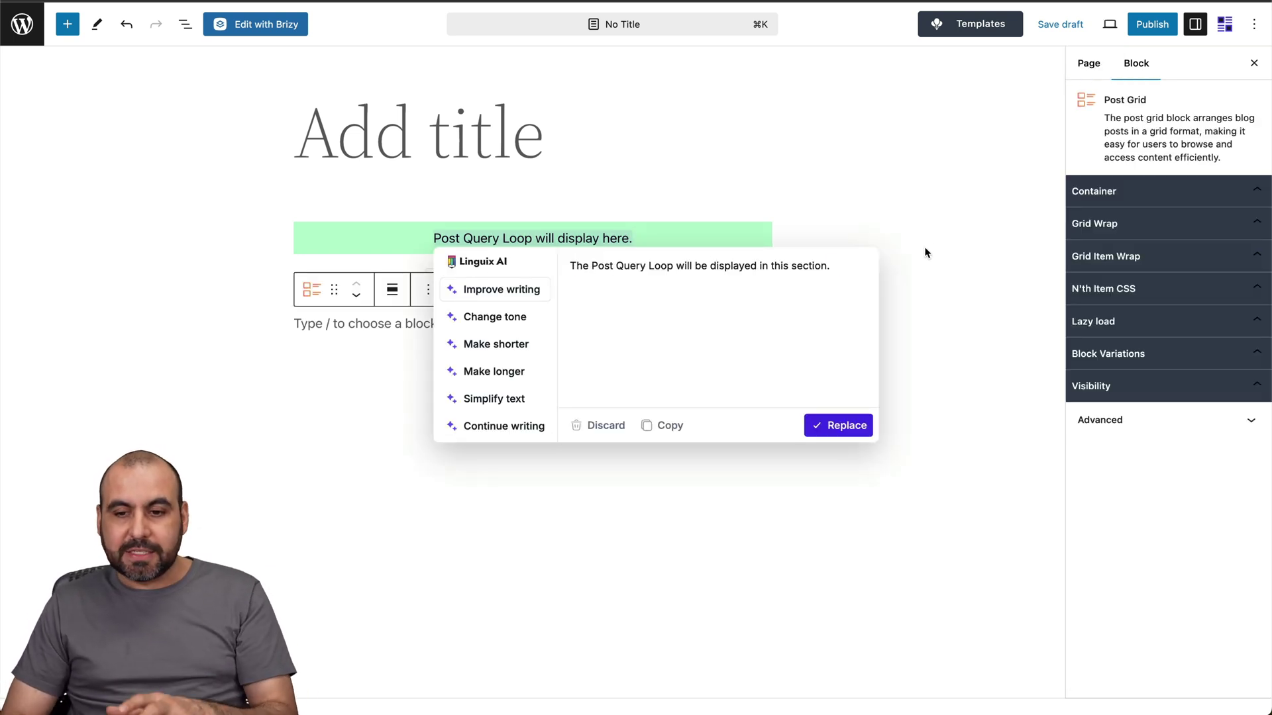
left_click(725, 218)
left_click(725, 237)
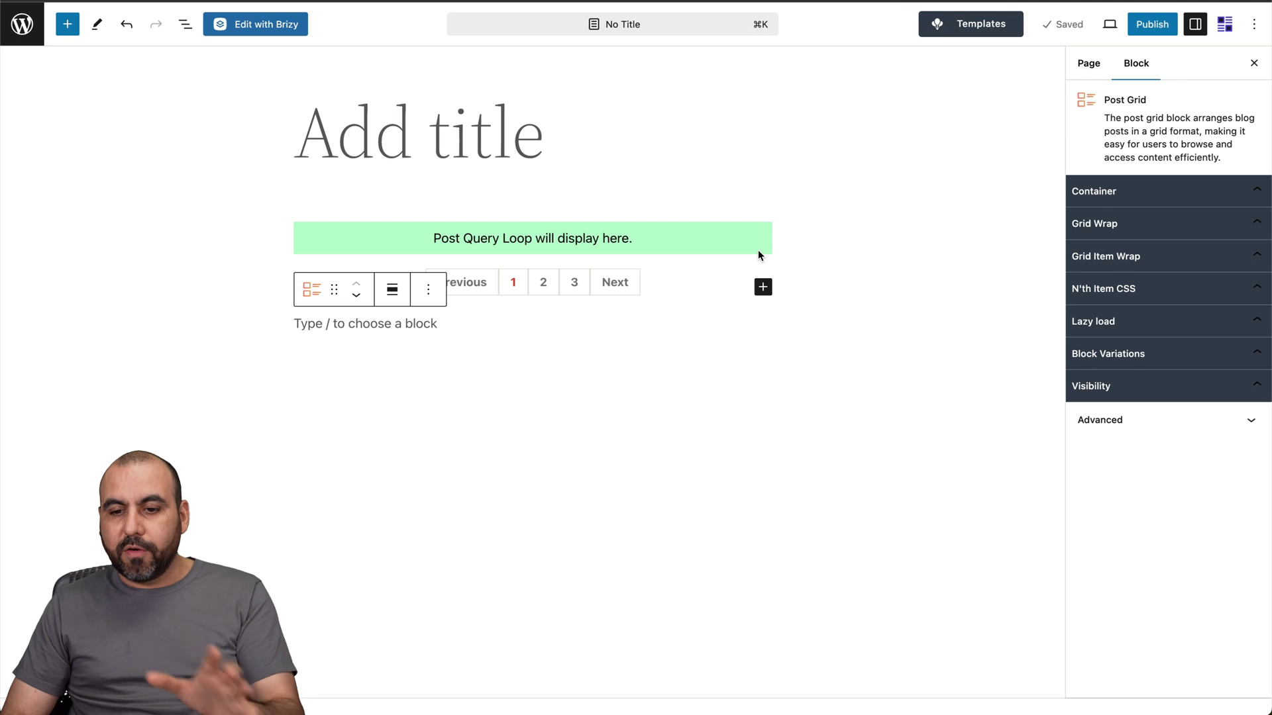
key("BackSpace")
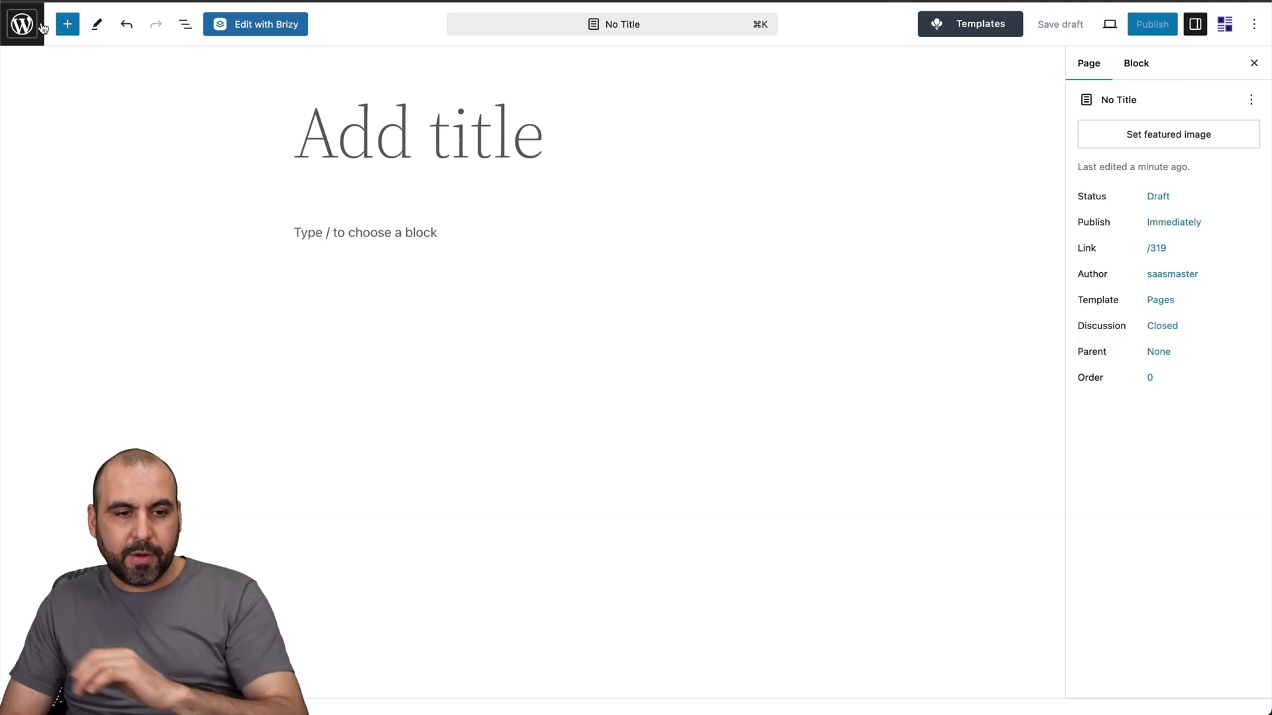
Search the block library for "pop", add a Popup block to the page and browse its variations.
left_click(67, 24)
type("pop")
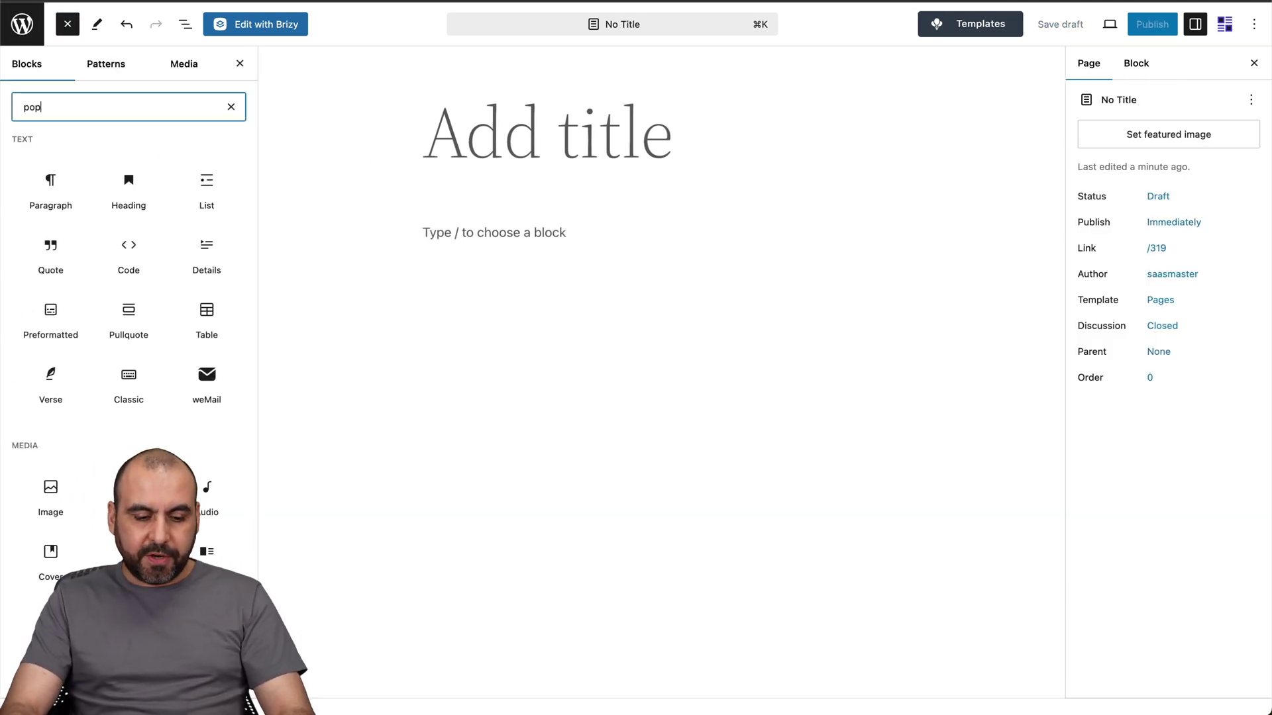
left_click(58, 180)
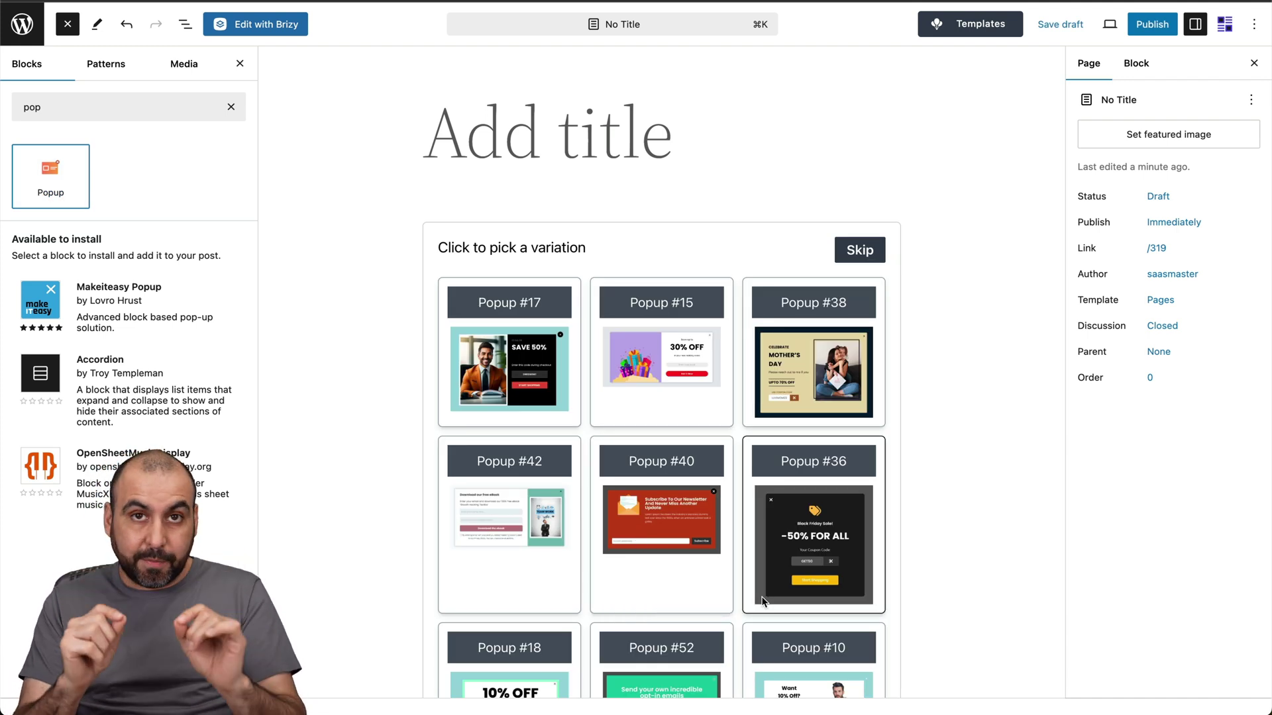
scroll(860, 668, "down", 3)
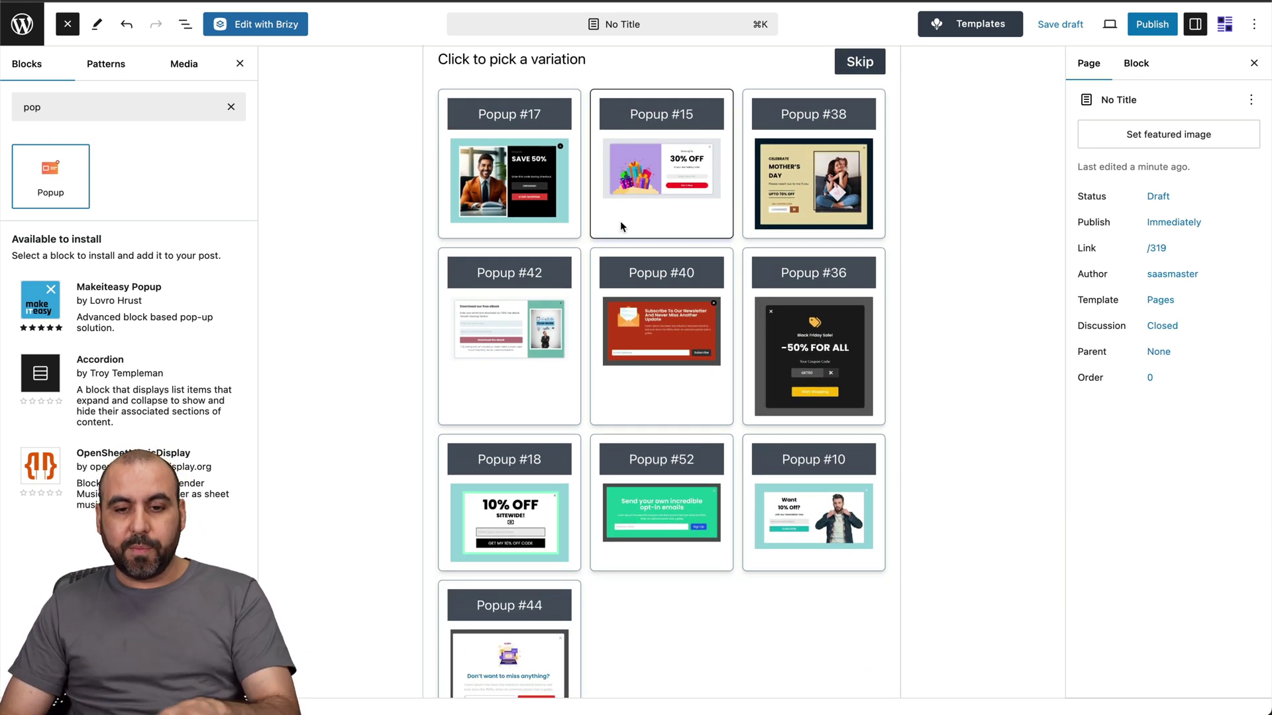
Apply the Popup #36 Black Friday variation and select the Popup block to show its settings.
left_click(825, 292)
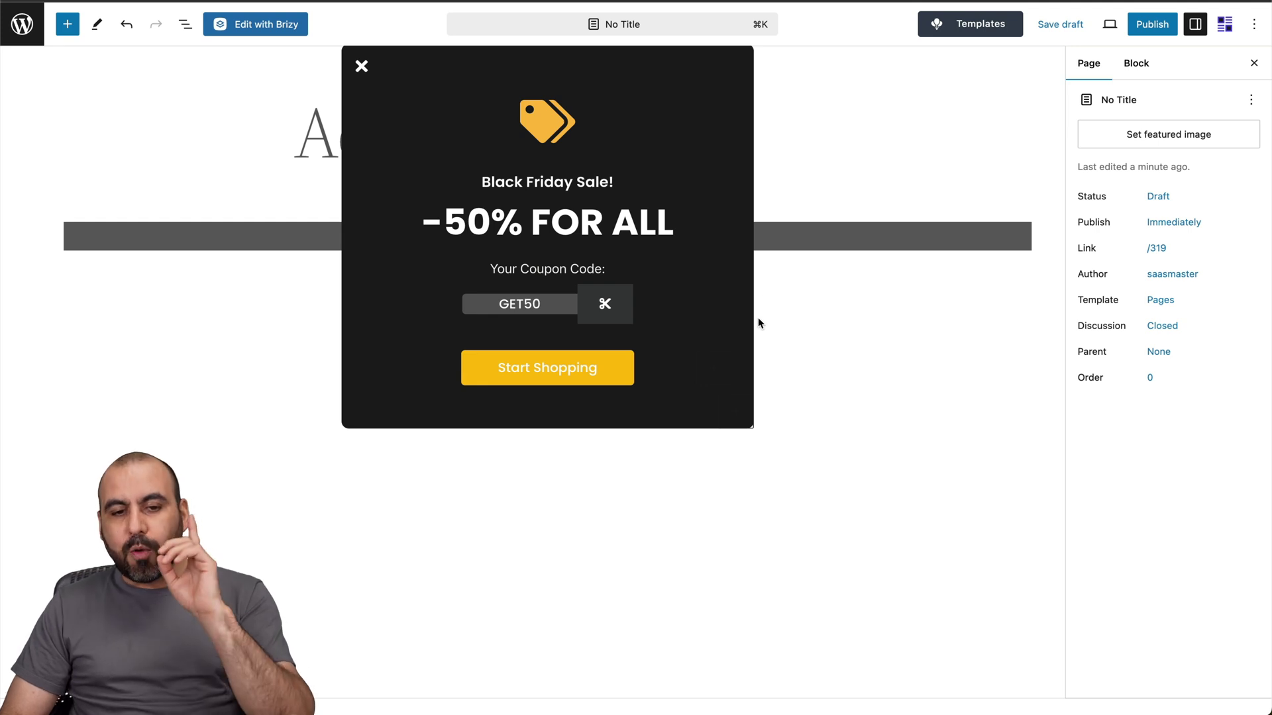
left_click(362, 68)
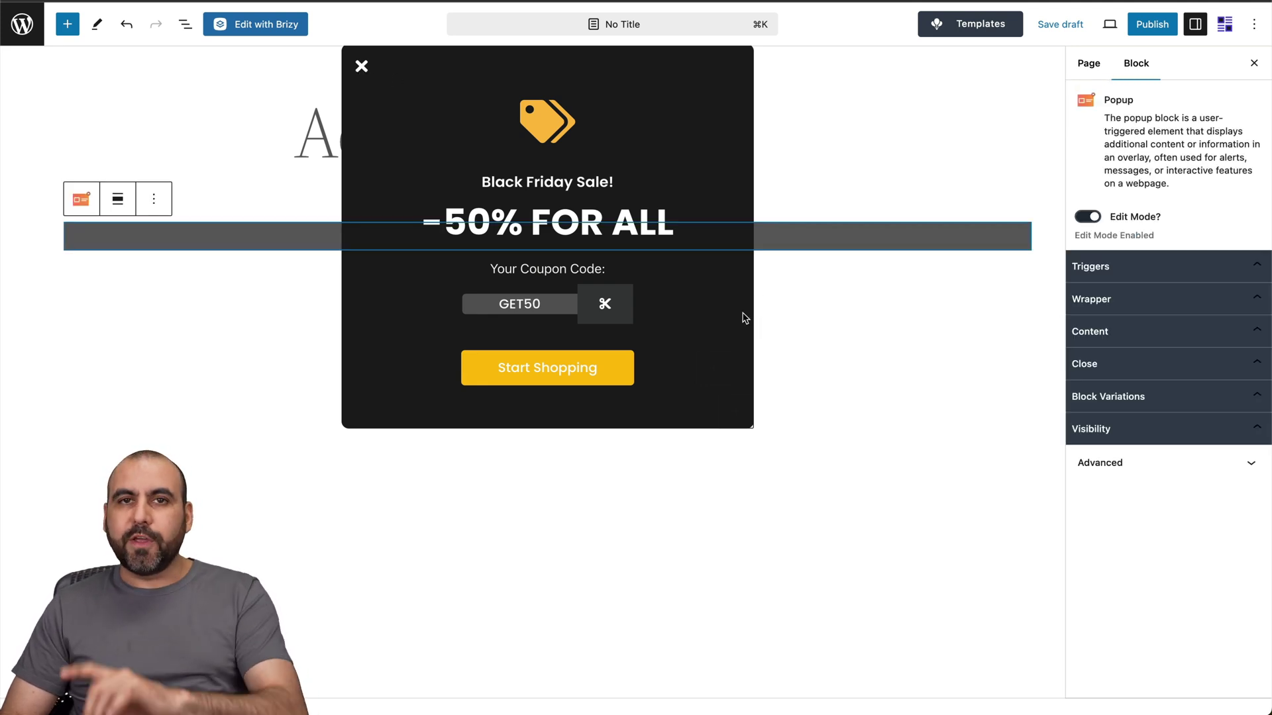
left_click(825, 371)
left_click(713, 368)
left_click(789, 258)
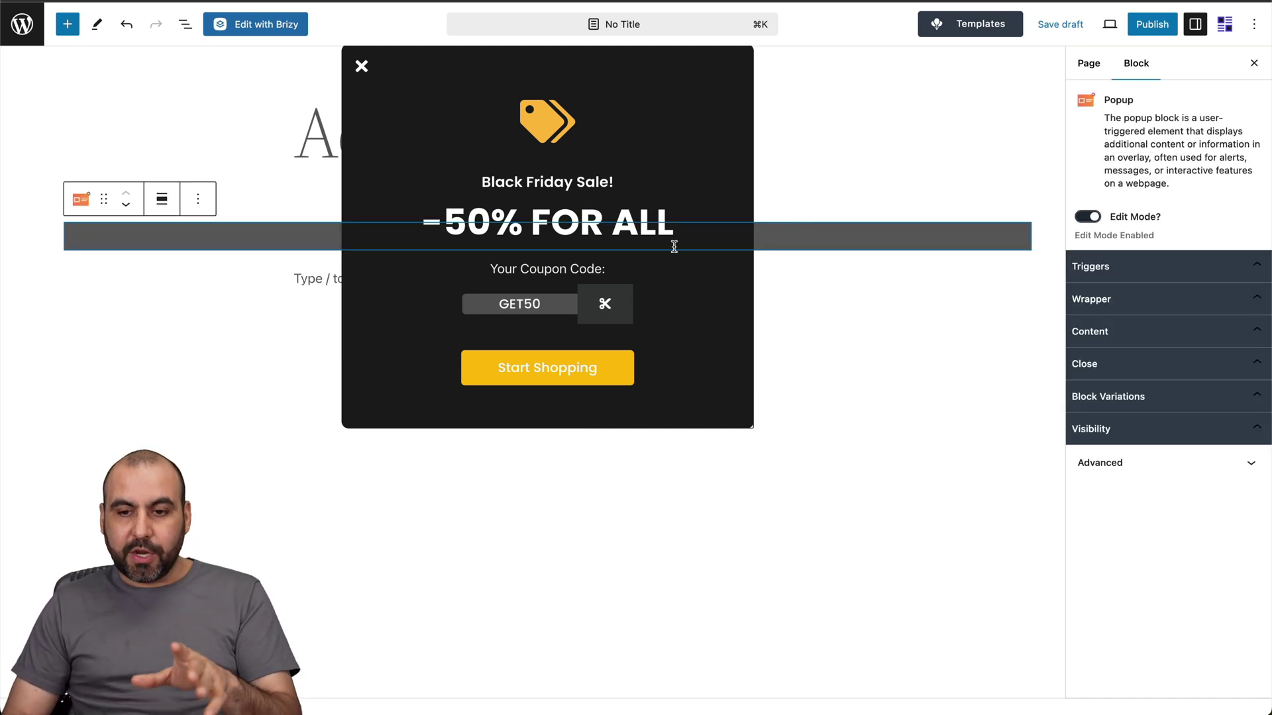
Add a trigger group to the Popup block containing a Delay trigger and a Scroll Percent trigger.
left_click(1240, 281)
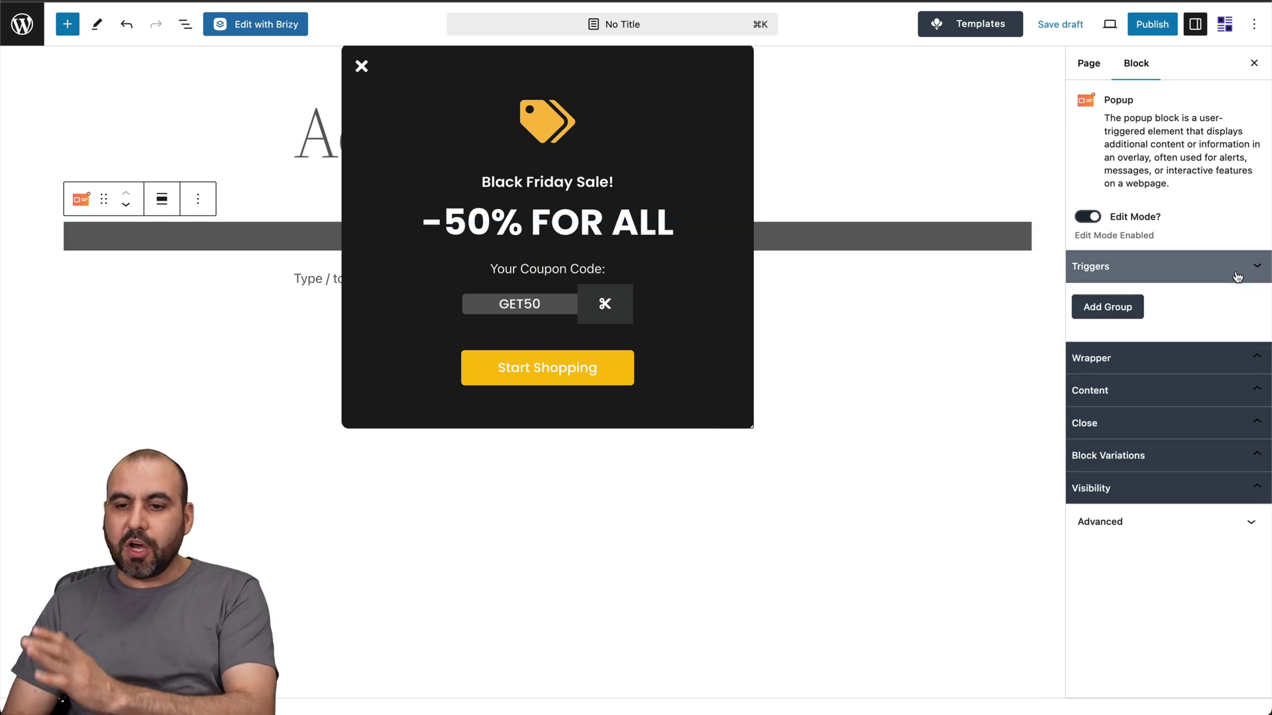
left_click(1117, 308)
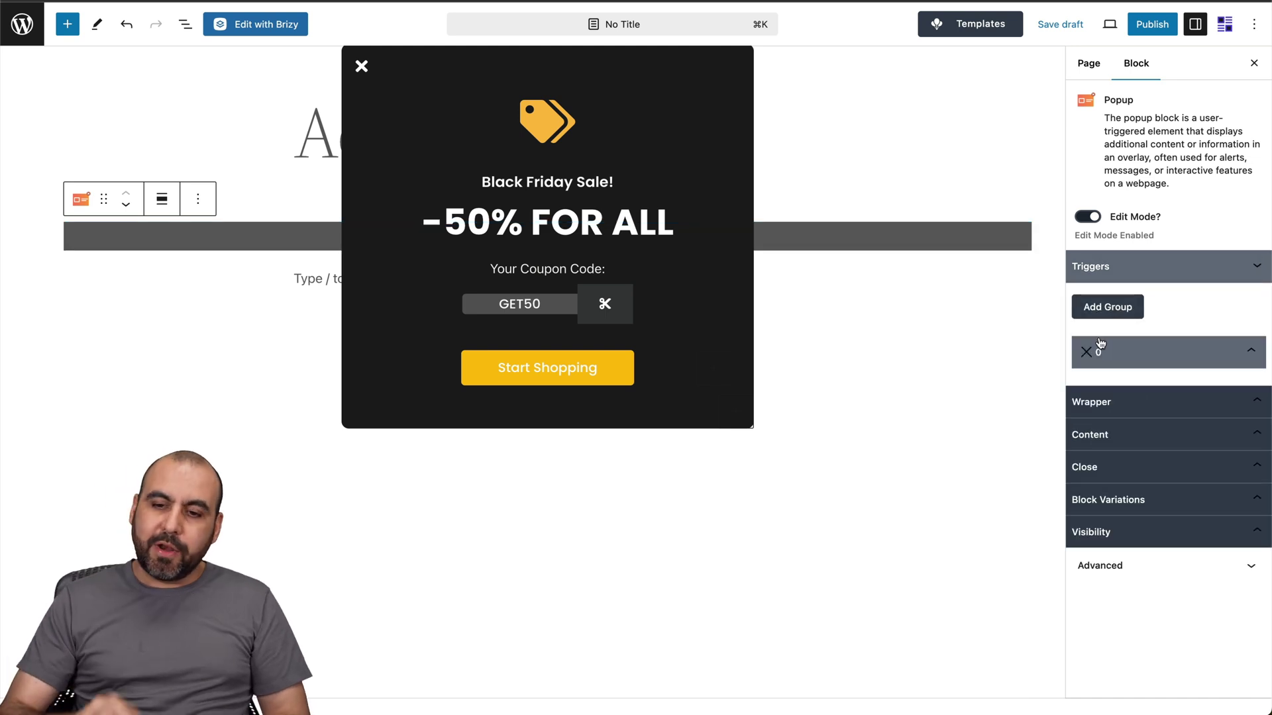
left_click(1119, 357)
left_click(1100, 387)
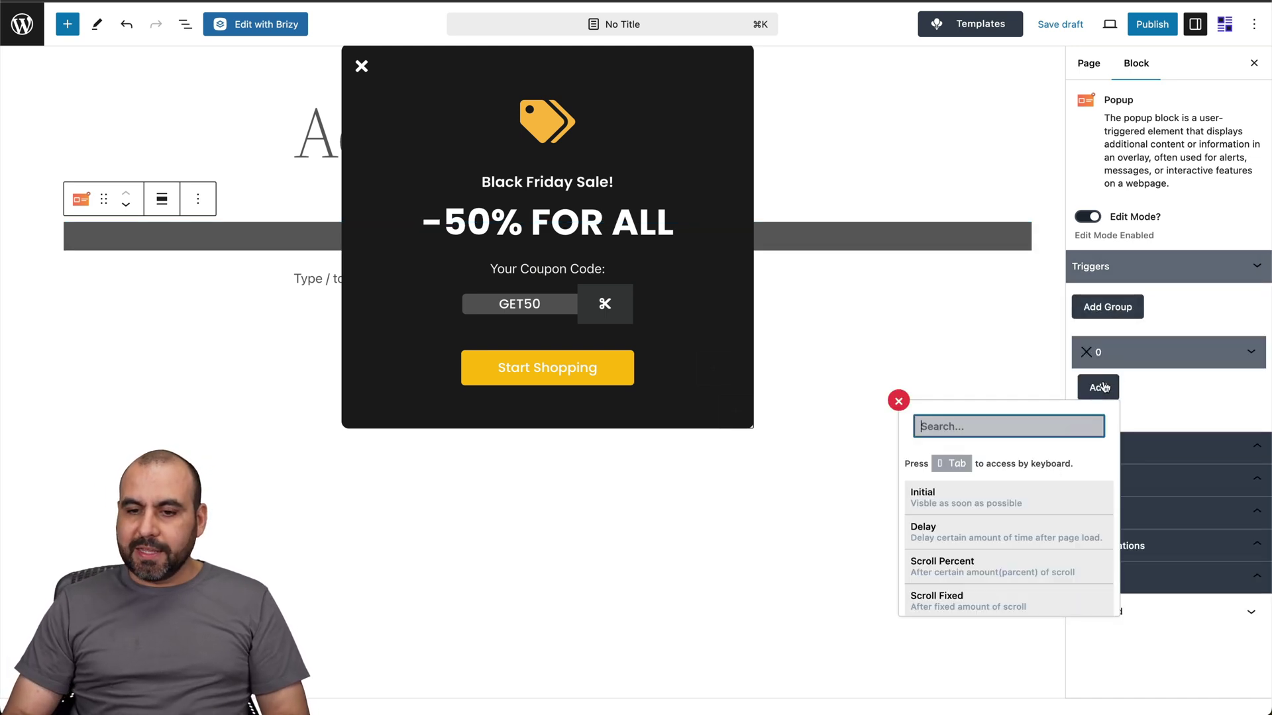
scroll(1073, 491, "down", 2)
scroll(1073, 490, "up", 1)
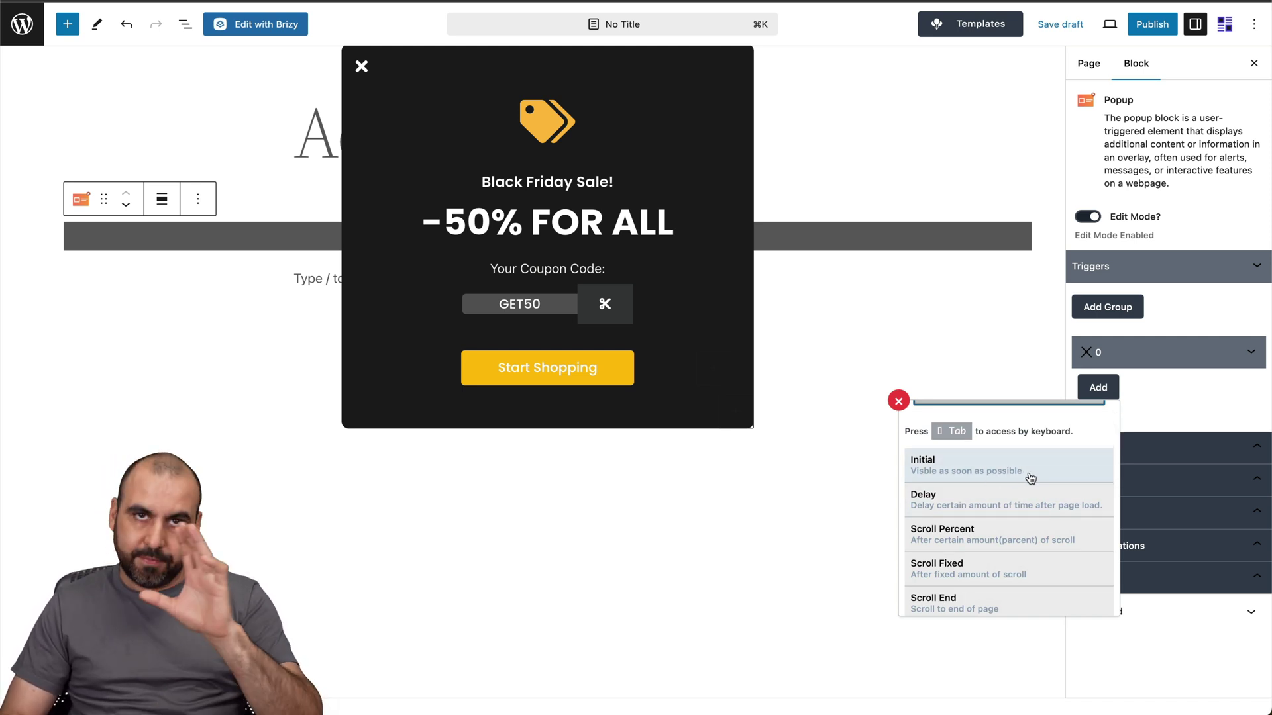
left_click(998, 511)
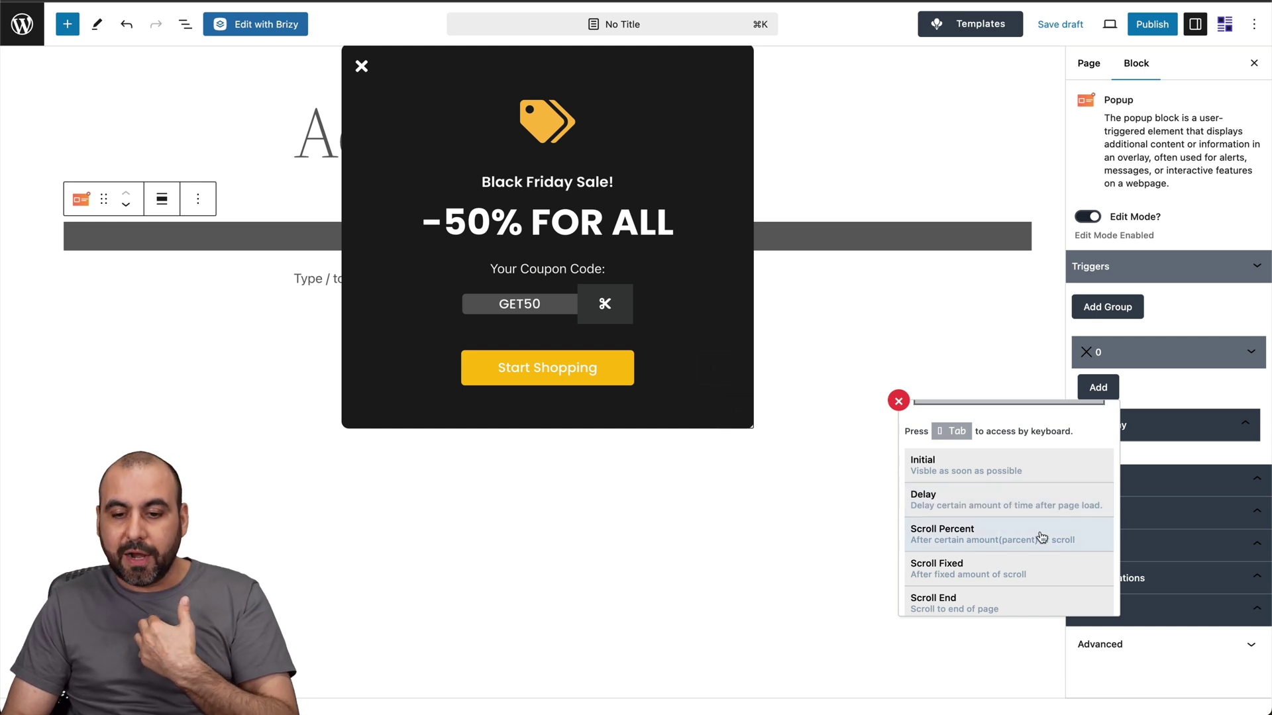
scroll(1042, 534, "down", 1)
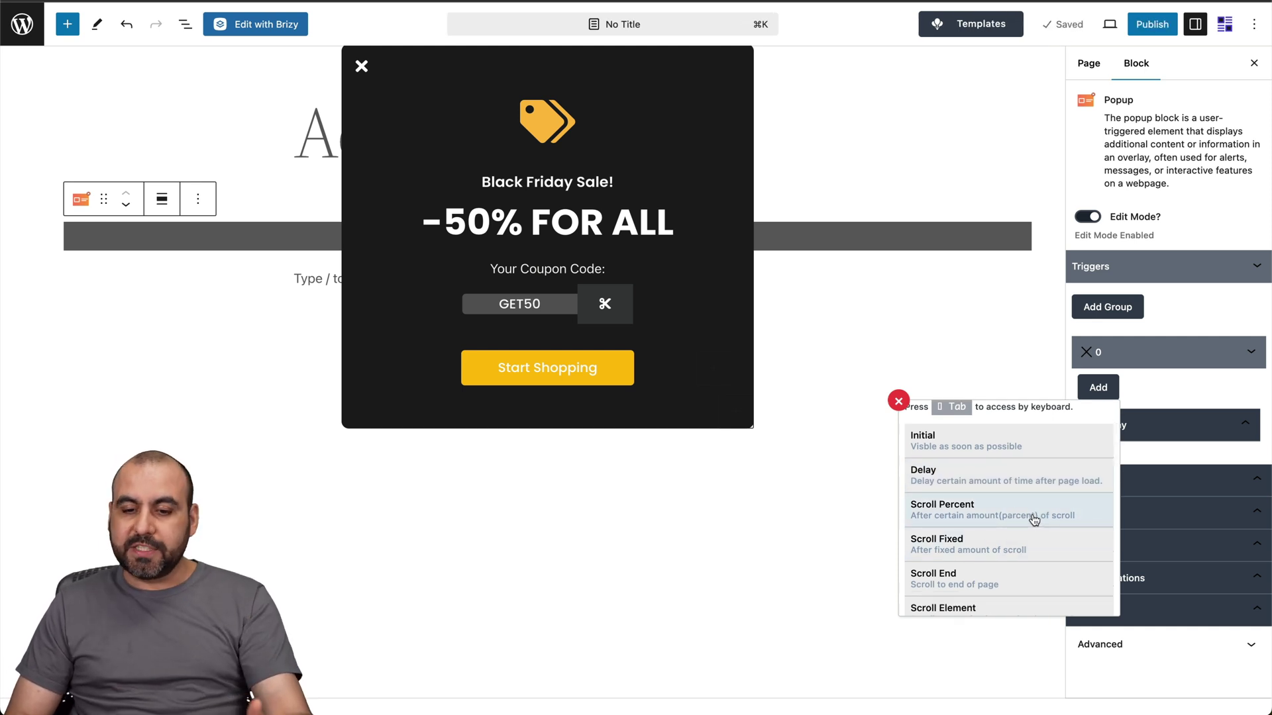
left_click(1040, 517)
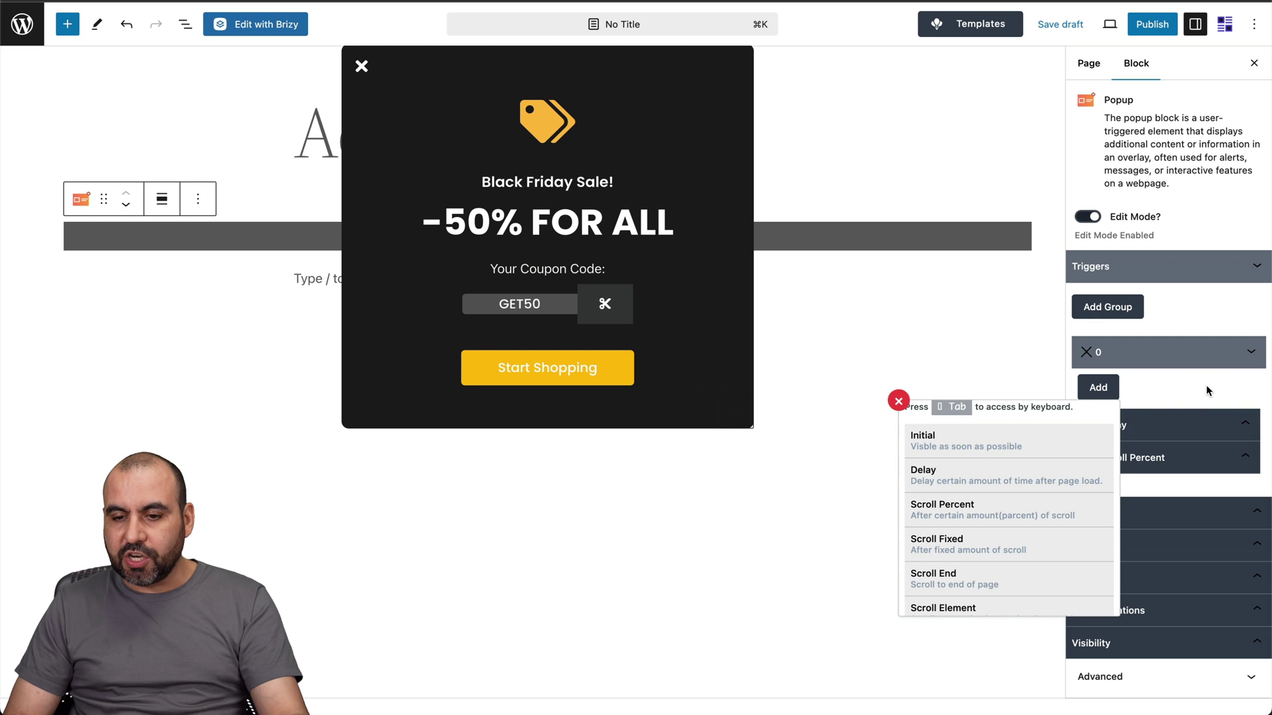
left_click(899, 400)
Set the Scroll Percent trigger's Scroll Minimum to 50 and Scroll Max to 80, and remove the Delay trigger.
left_click(1120, 457)
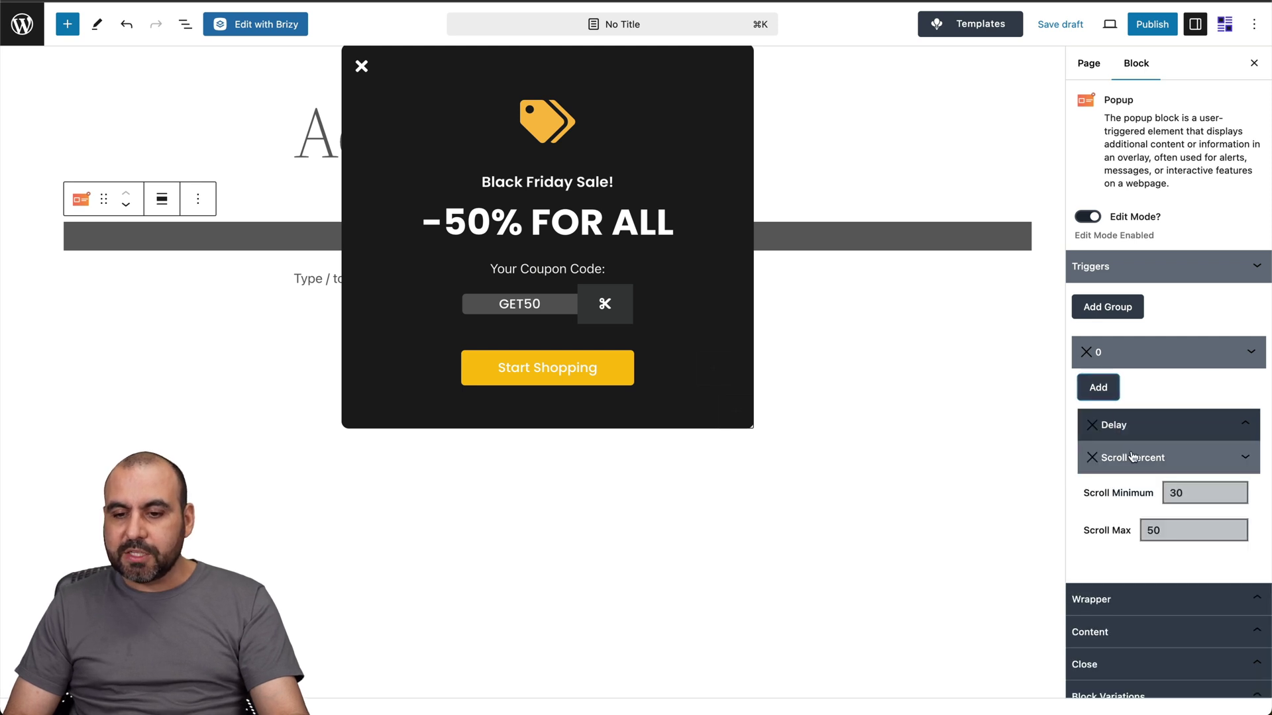
left_click(1185, 493)
key("BackSpace")
key("BackSpace")
type("50")
left_click(1159, 535)
key("BackSpace")
key("BackSpace")
type("80")
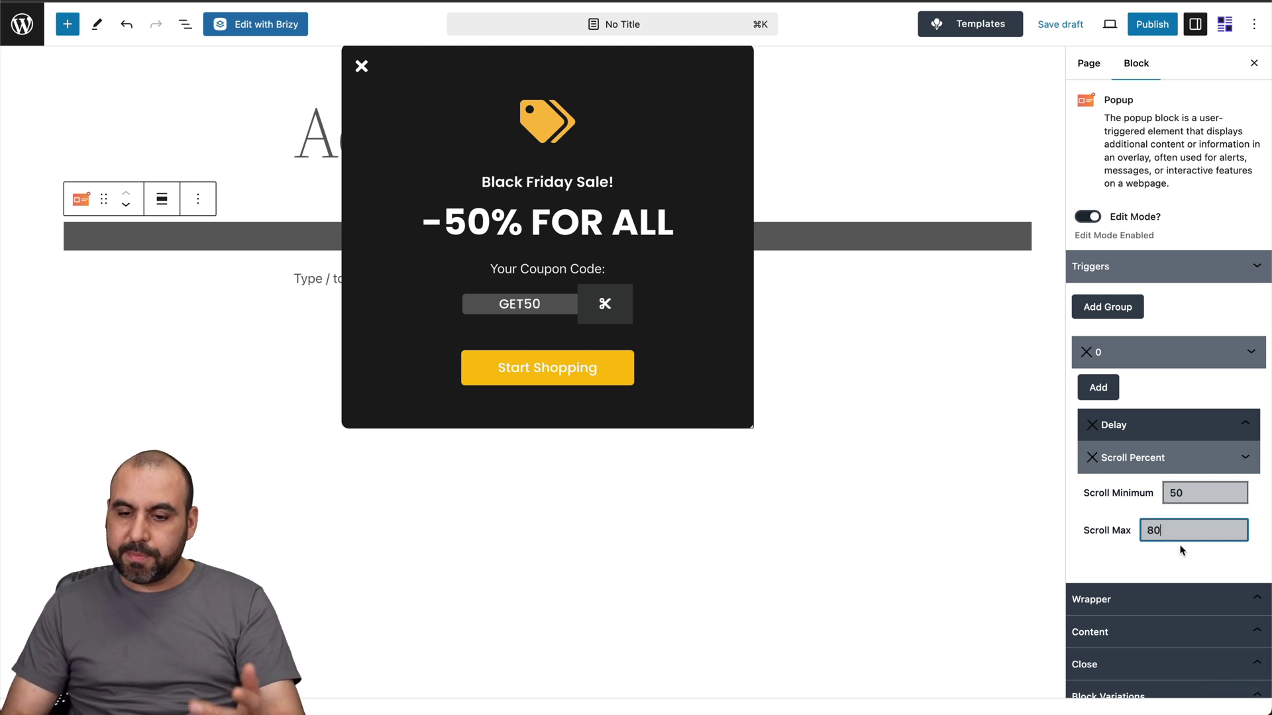
left_click(1148, 391)
left_click(1092, 424)
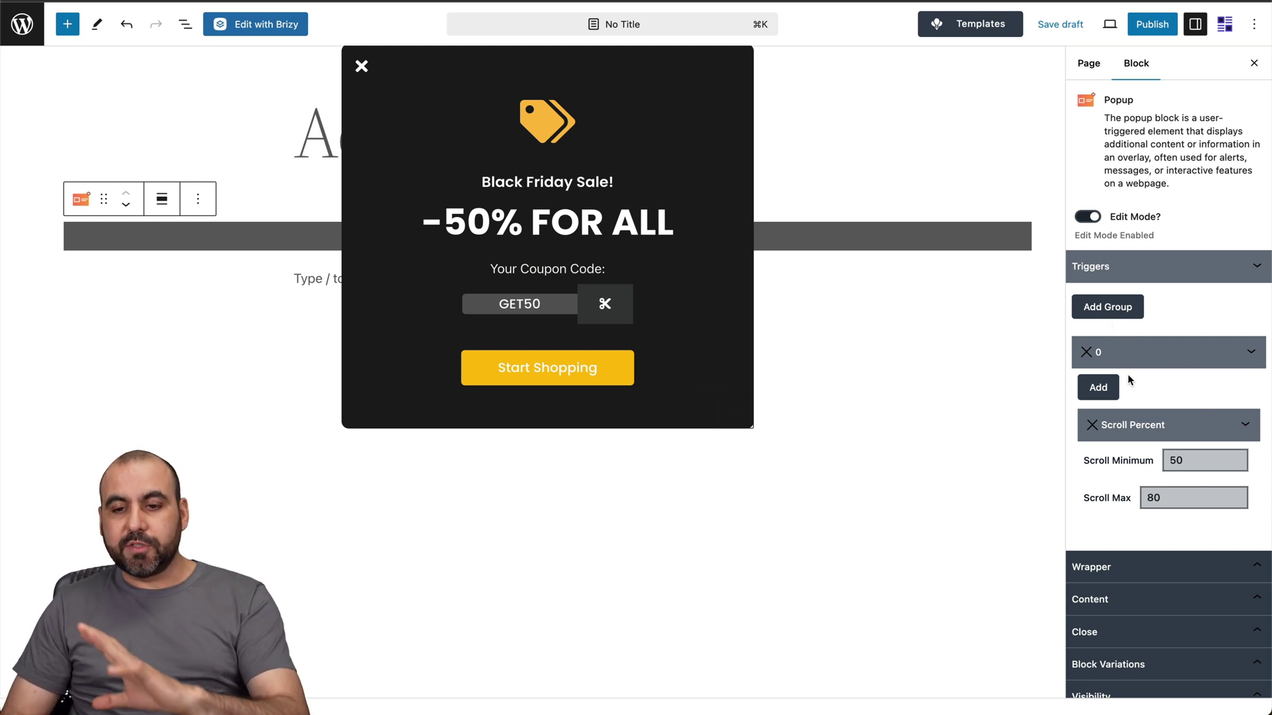
Review the popup's Content styles and change its close icon to the half-filled circle from Font Awesome.
scroll(1130, 378, "down", 1)
left_click(1148, 550)
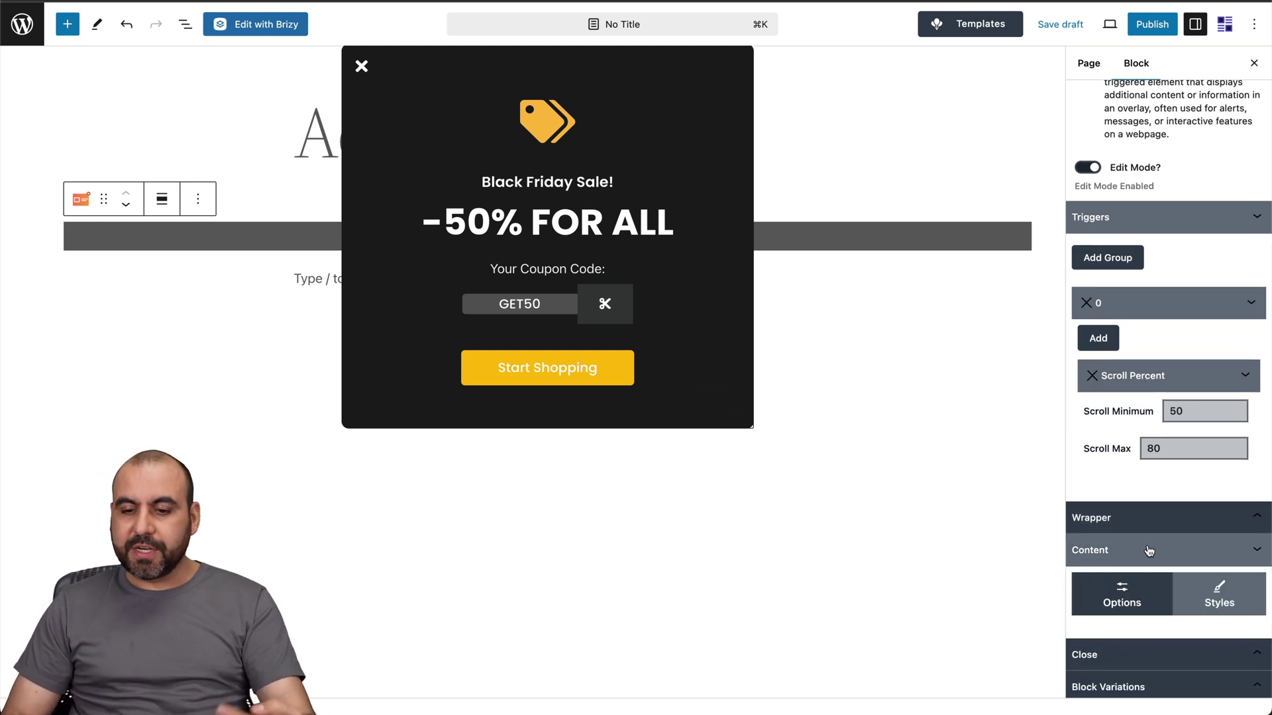
scroll(1149, 552, "down", 1)
left_click(1201, 528)
scroll(1201, 523, "down", 6)
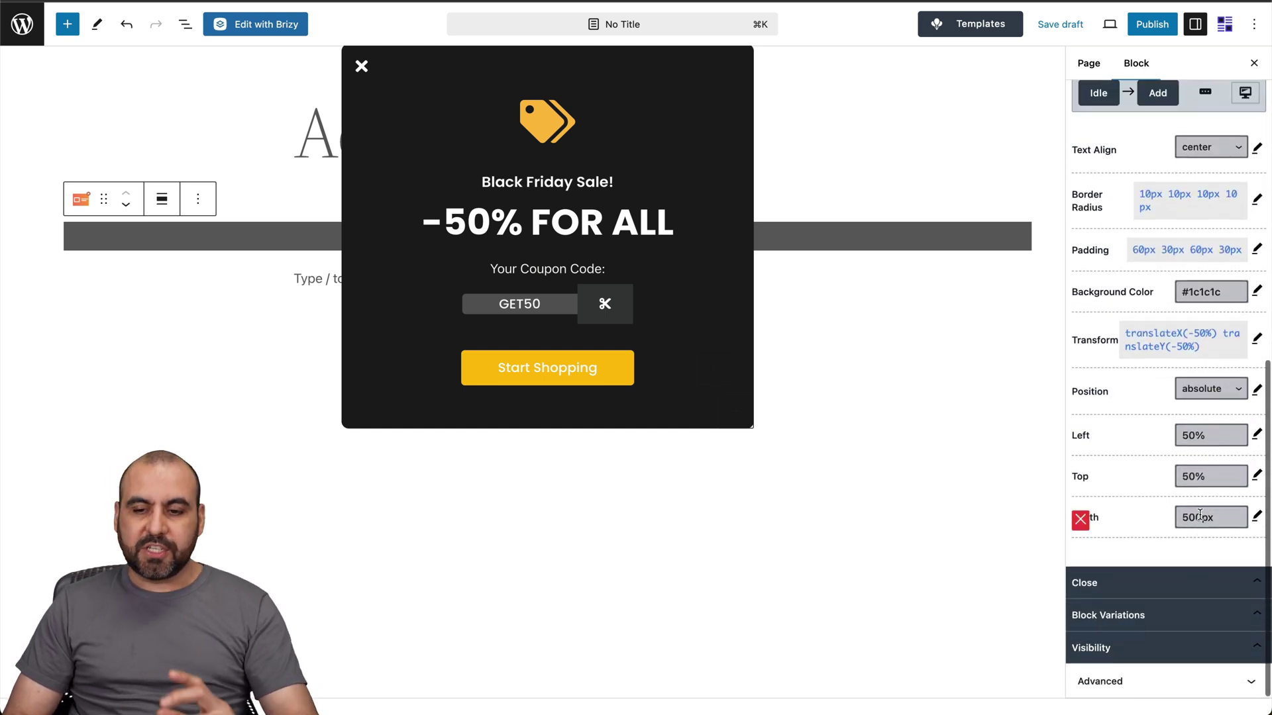
left_click(1178, 588)
scroll(1181, 588, "down", 4)
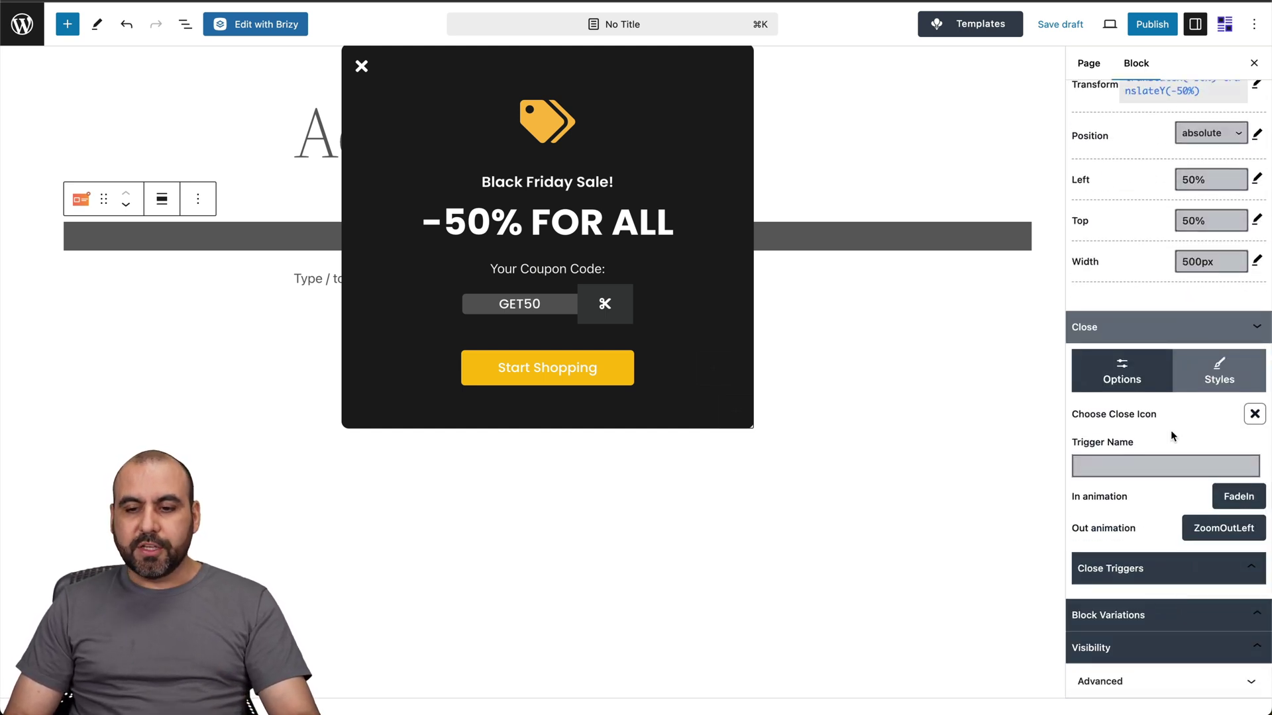
left_click(1255, 415)
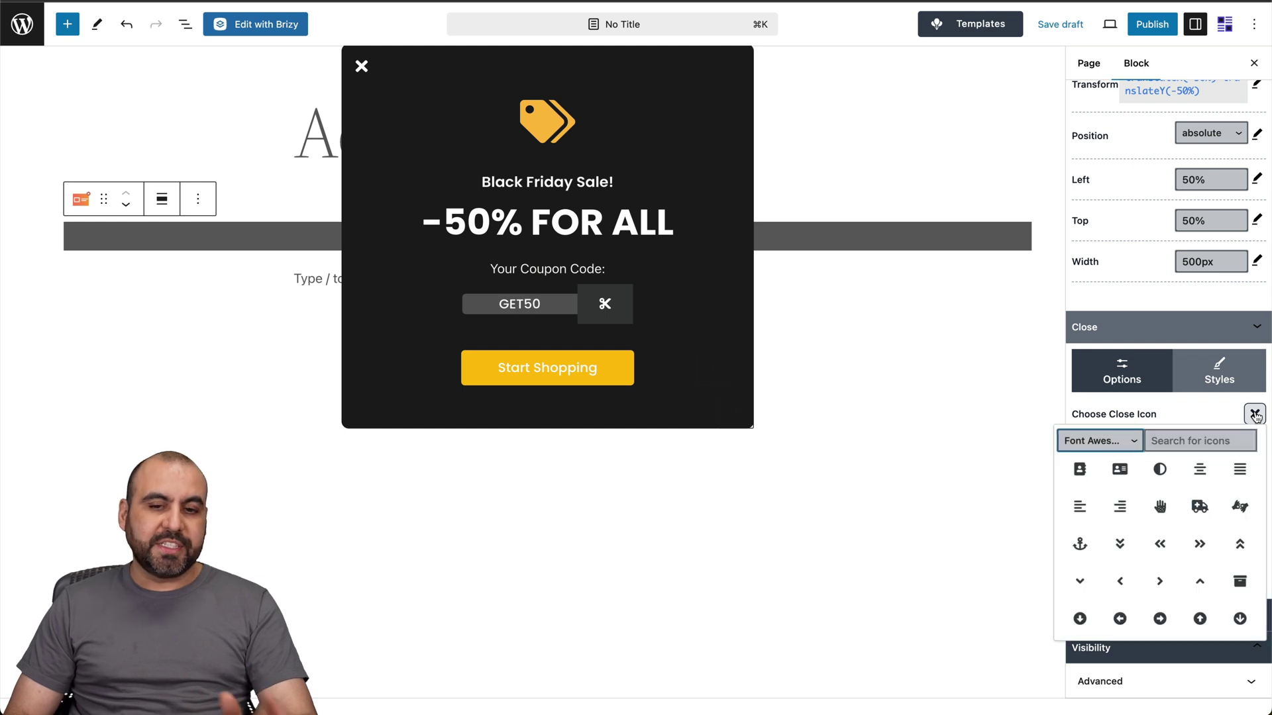
left_click(1164, 472)
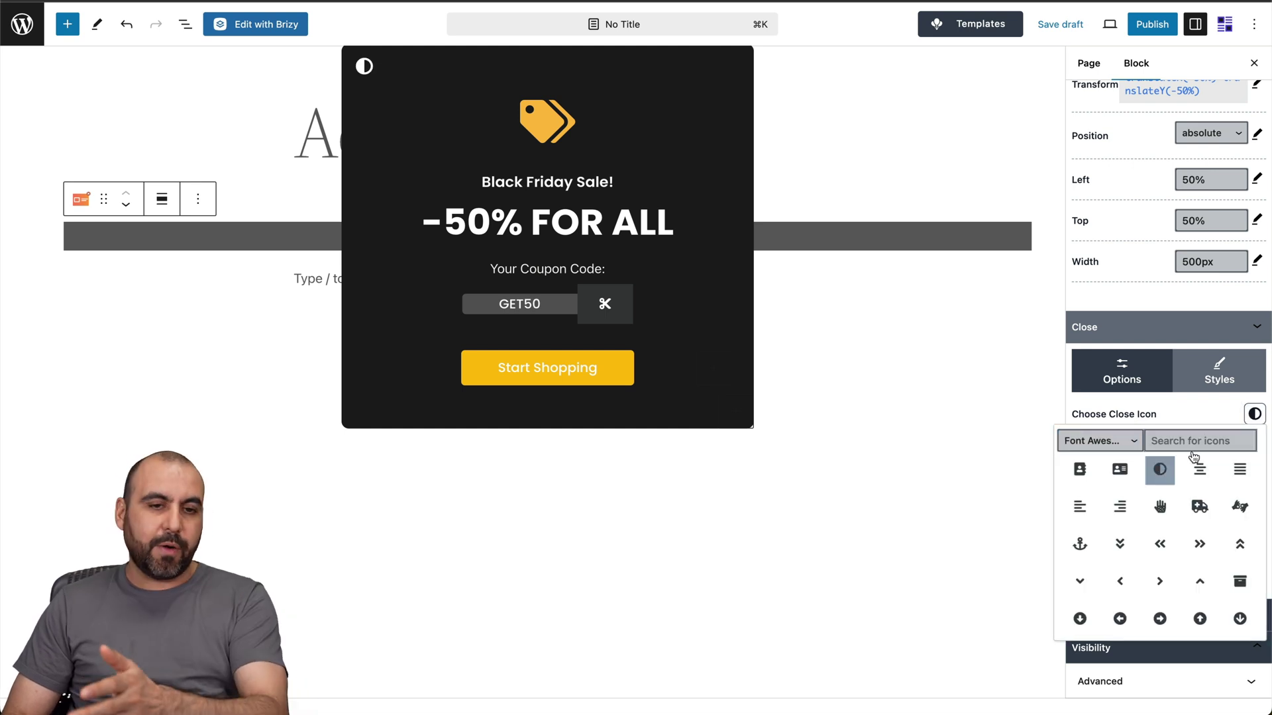
left_click(1254, 416)
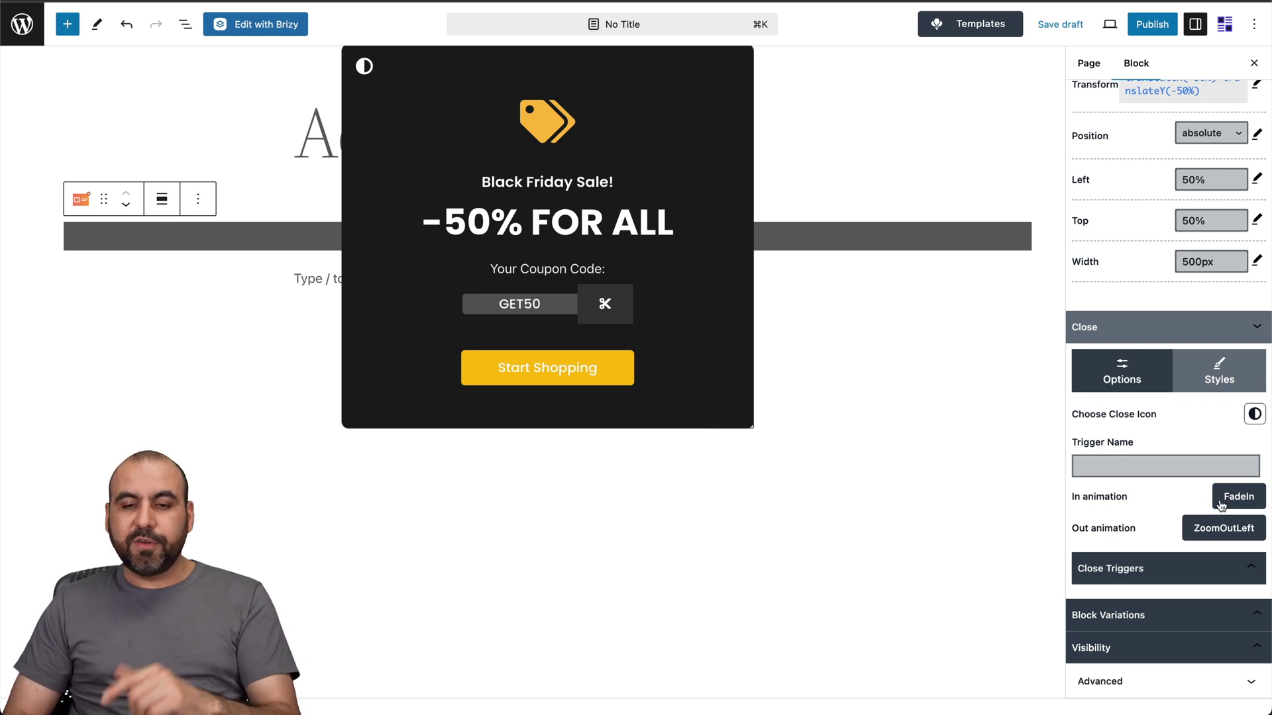
Check the popup's Block Variations library and add a group of Visibility conditions to the block.
left_click(1167, 616)
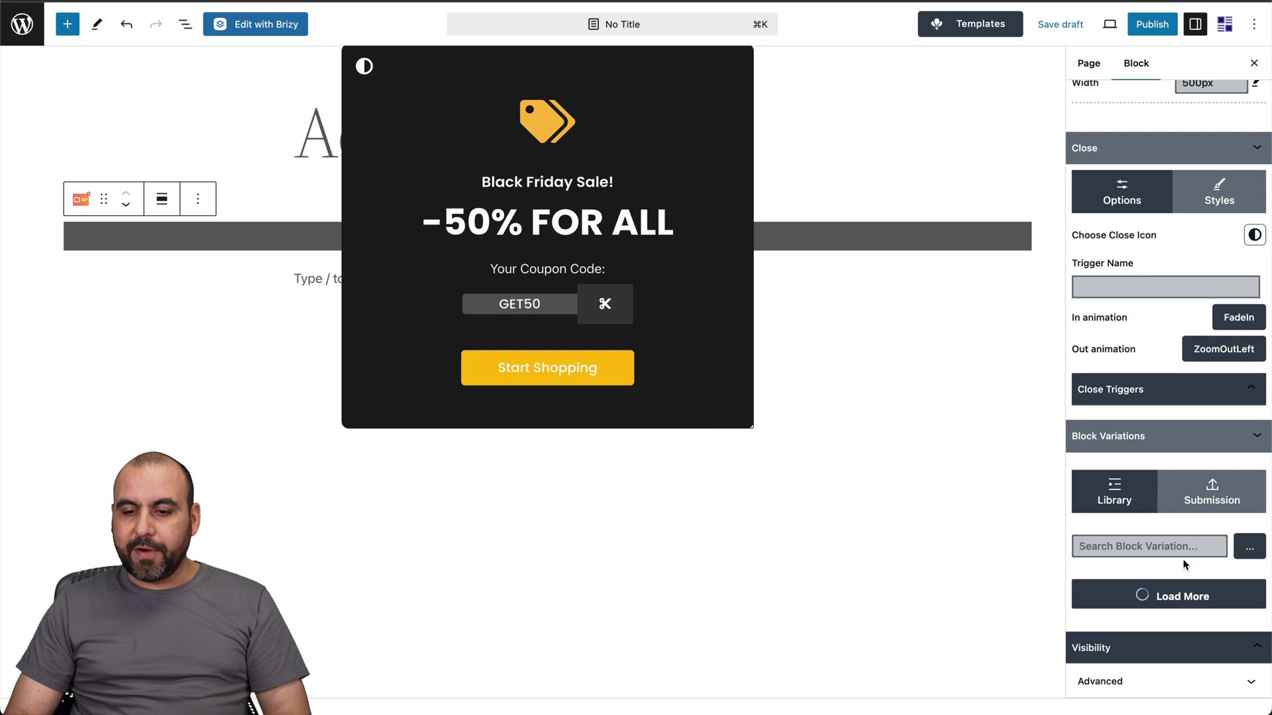
left_click(1150, 651)
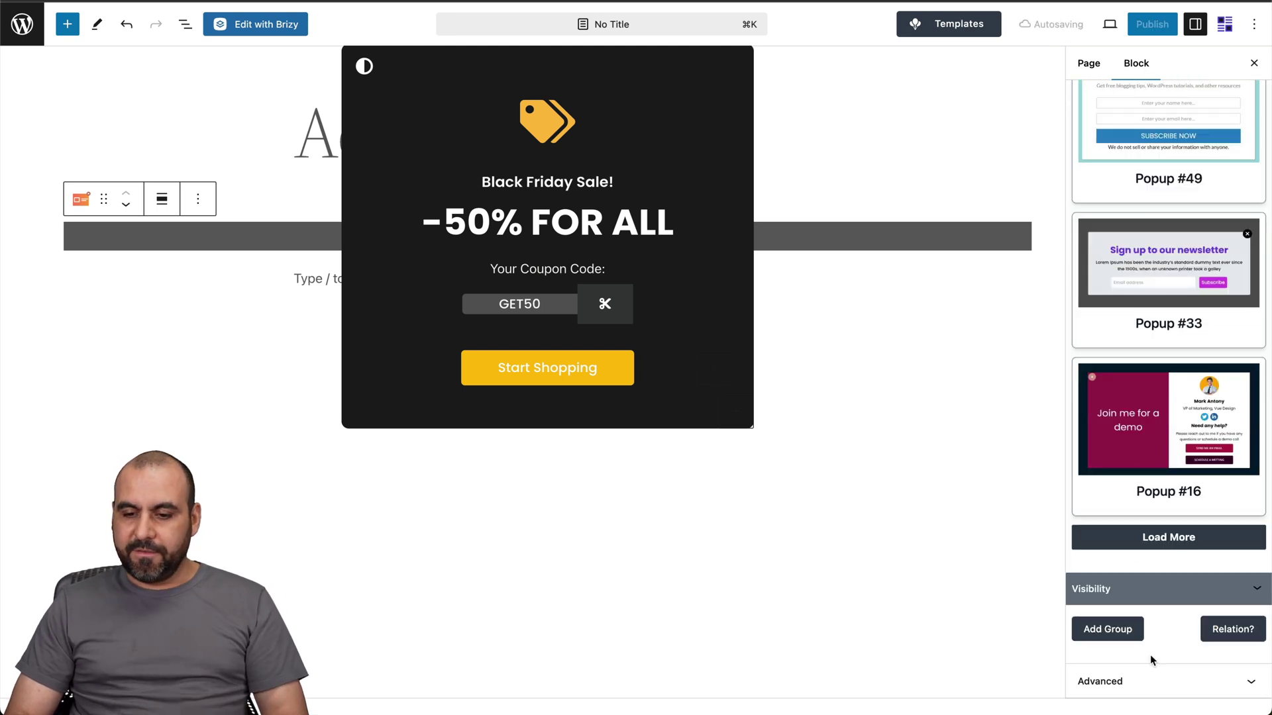
left_click(1121, 630)
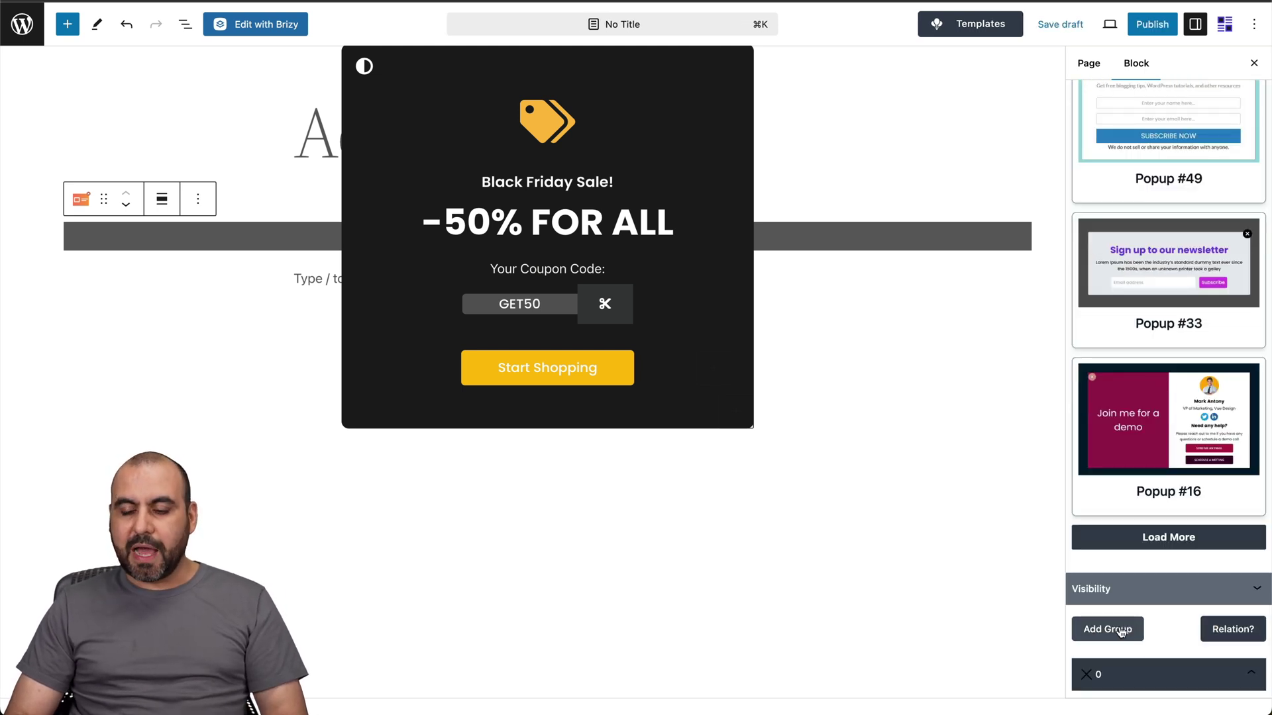
scroll(1126, 631, "down", 1)
scroll(1149, 633, "down", 1)
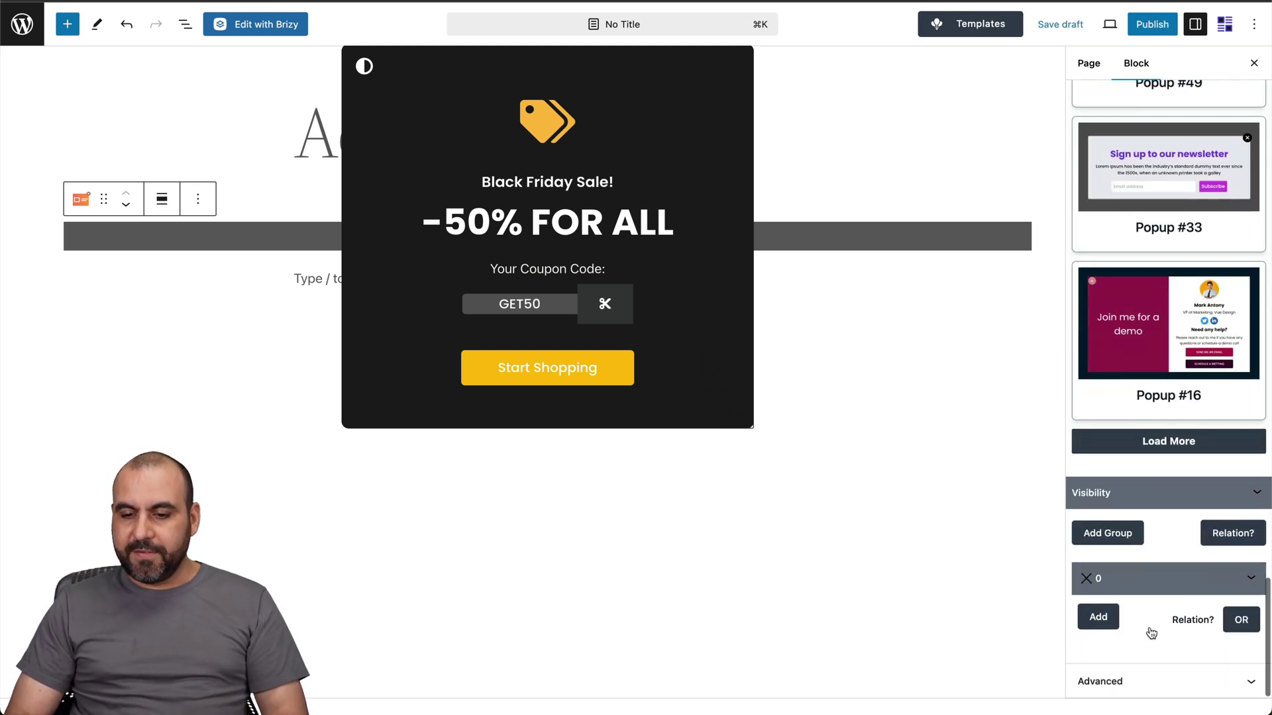
Examine the conditions available for the popup's visibility group without adding one.
left_click(1090, 626)
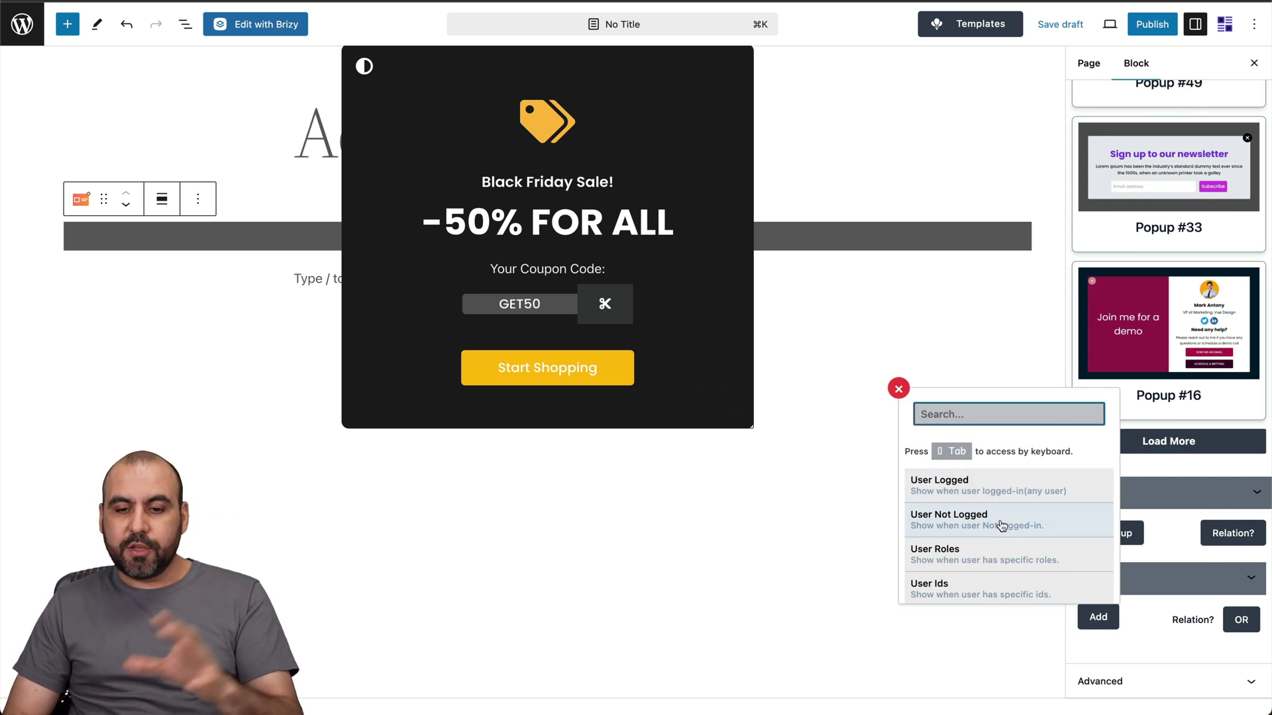
scroll(1017, 566, "down", 2)
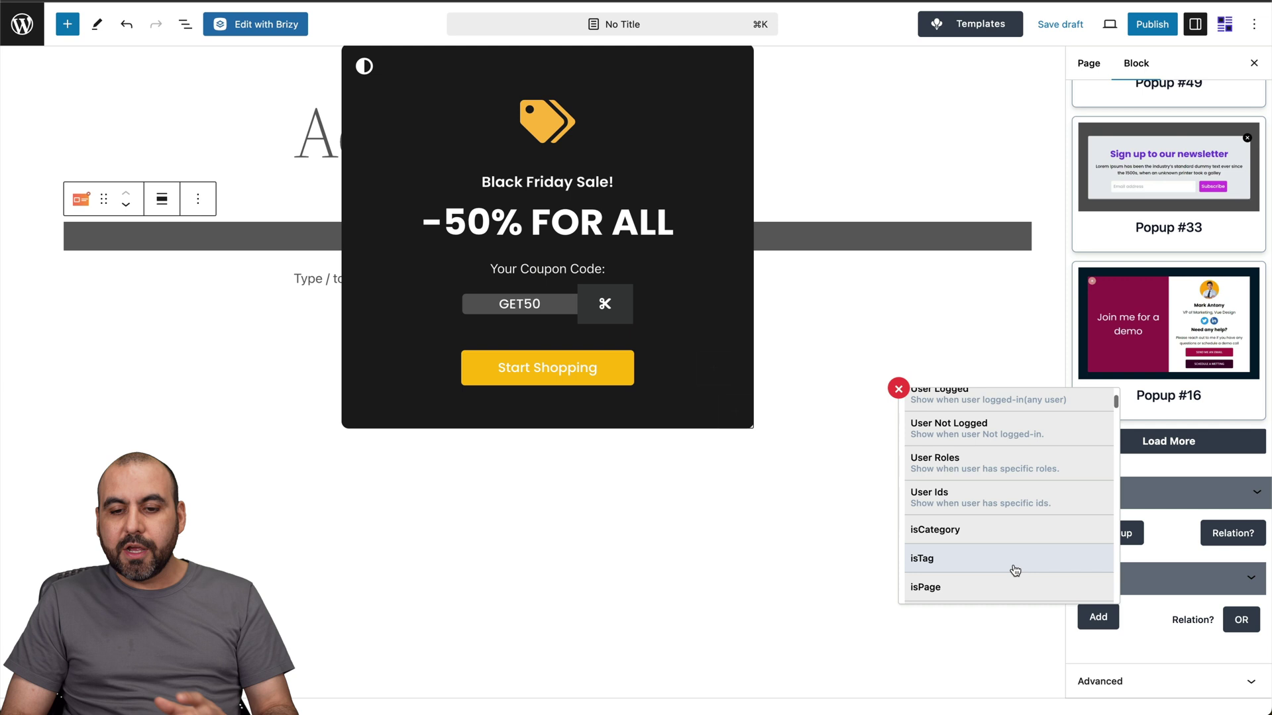
scroll(1015, 571, "down", 8)
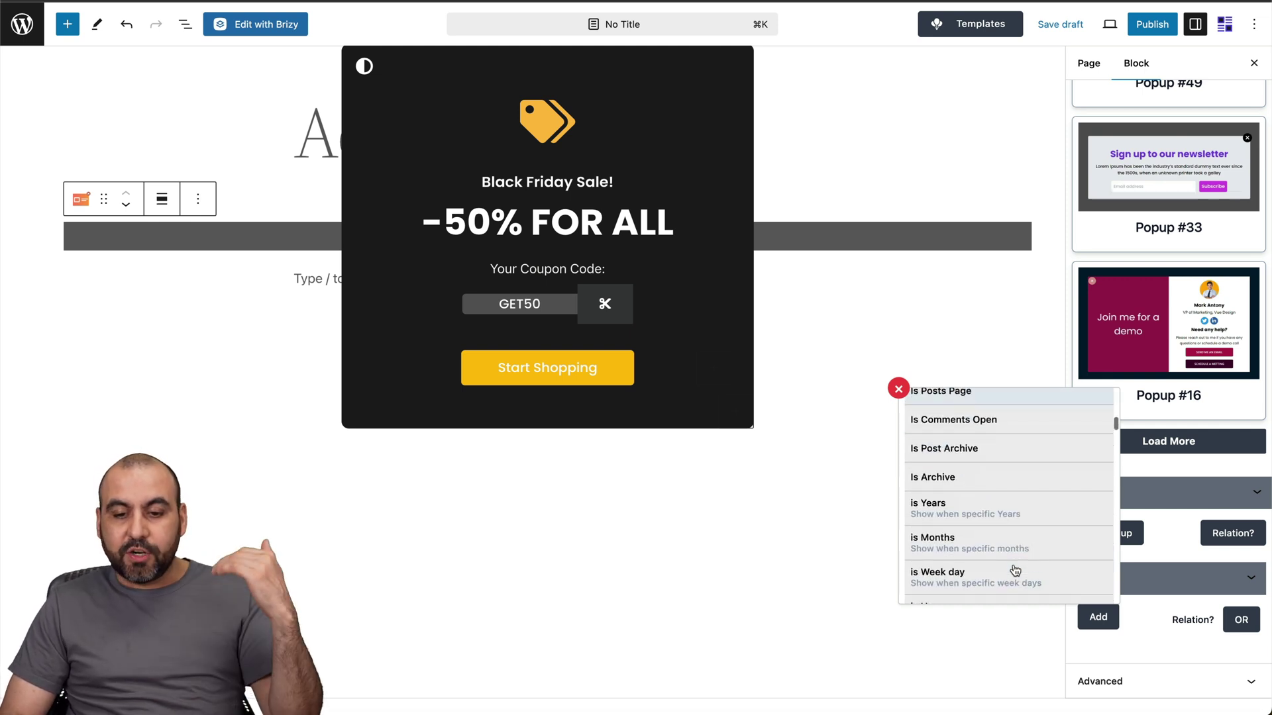
scroll(1015, 571, "down", 6)
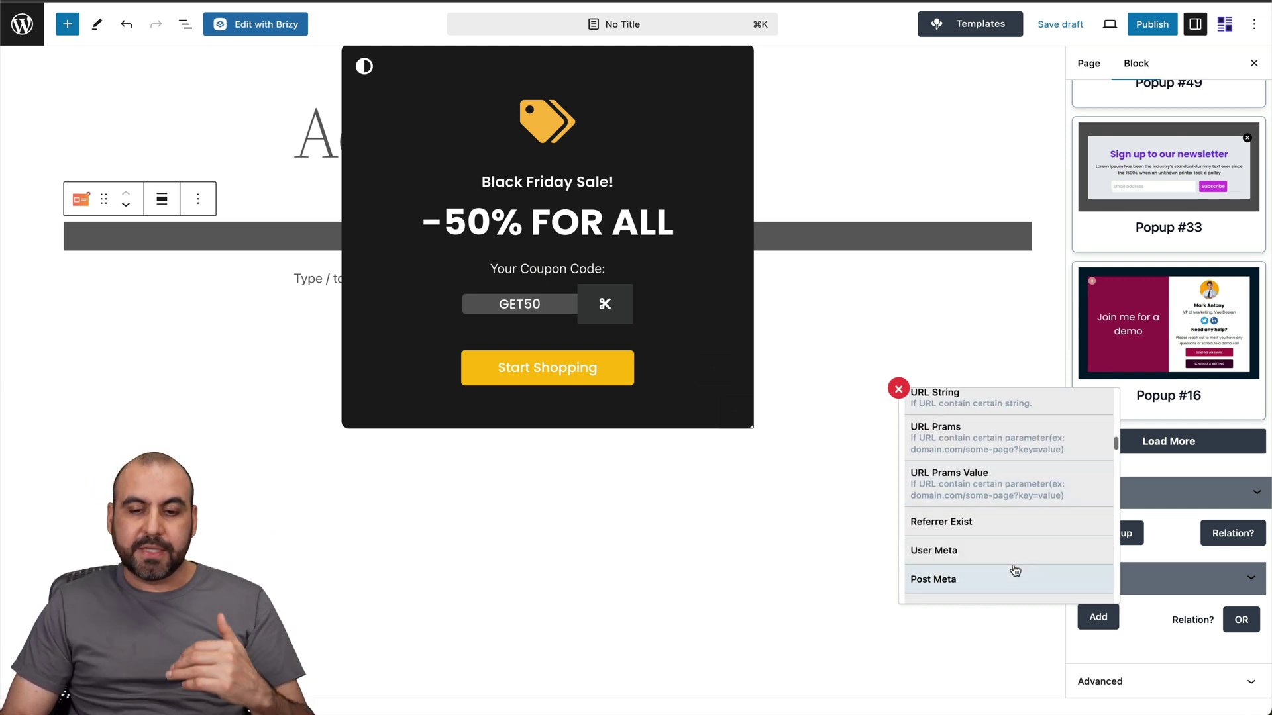
scroll(1015, 571, "down", 10)
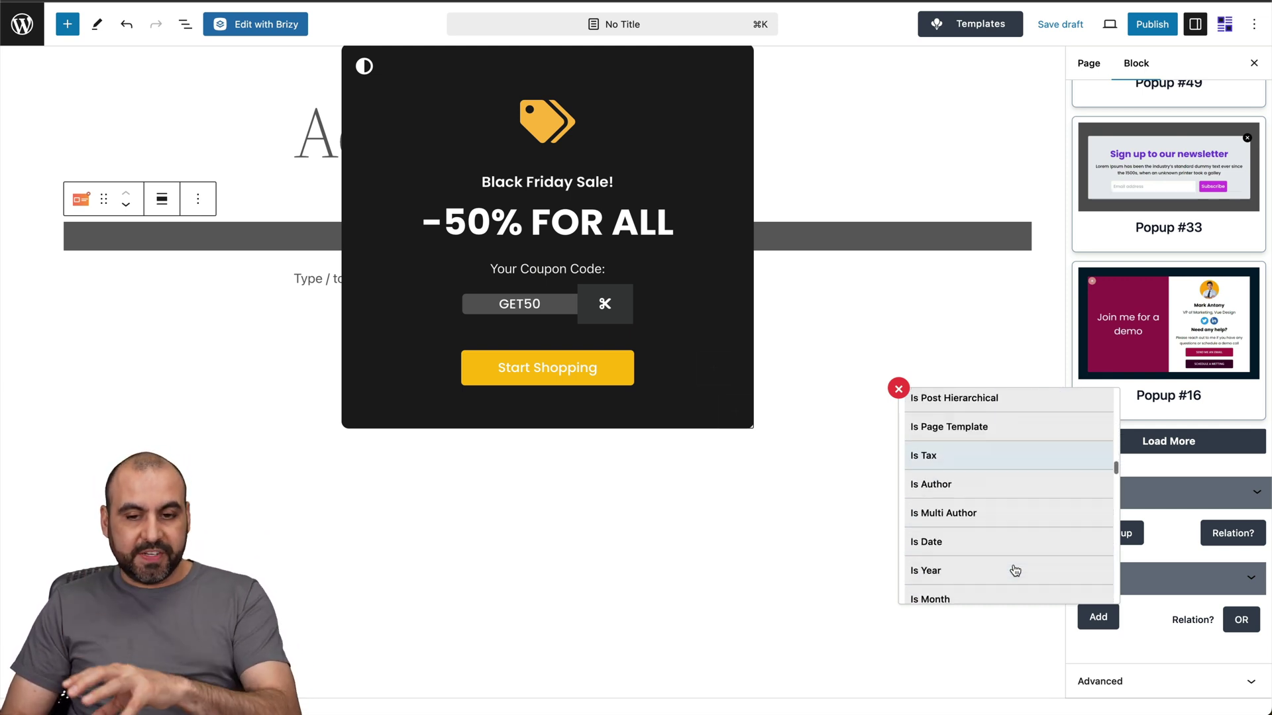
scroll(1014, 571, "down", 1)
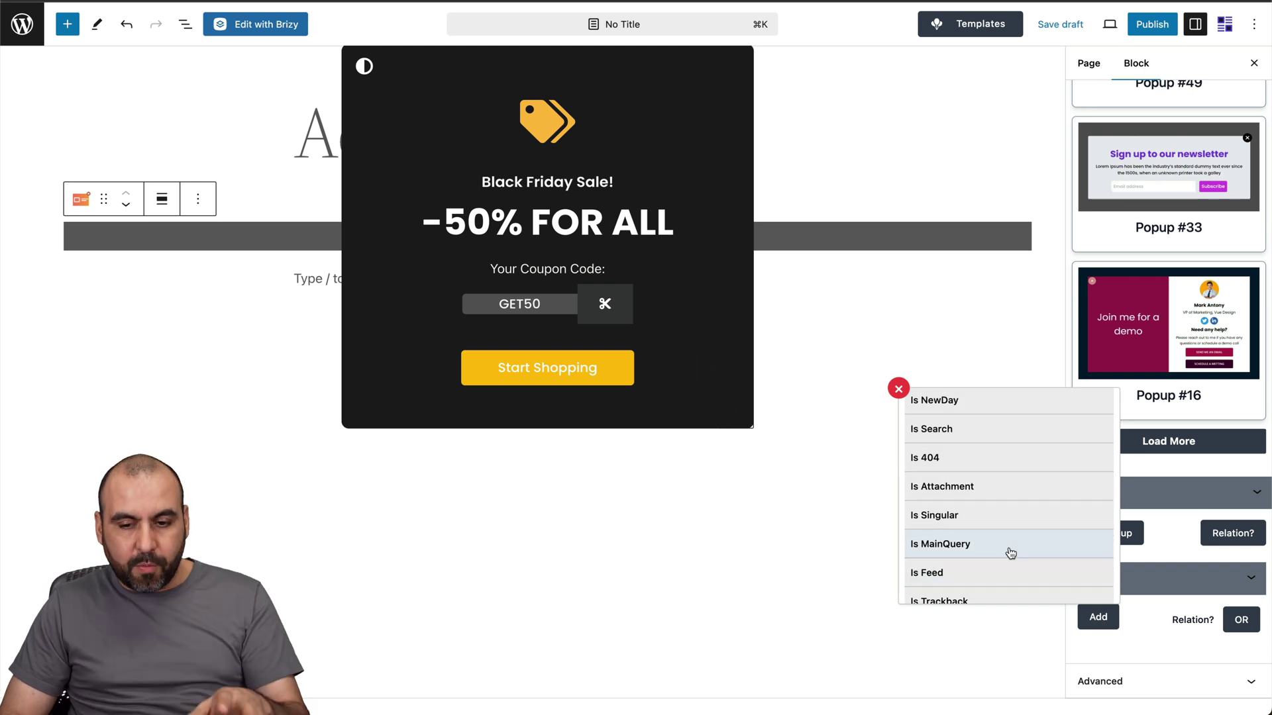
left_click(902, 388)
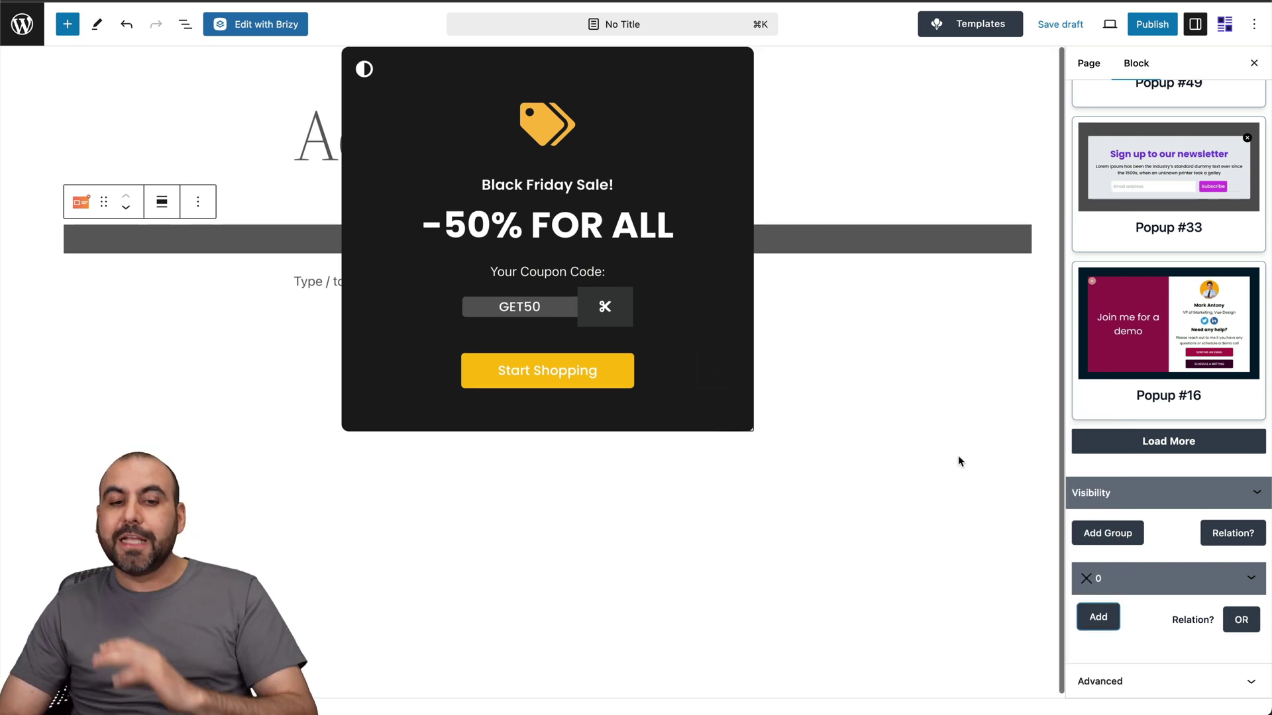
Delete the Popup block from the page and browse the Combo Blocks sections of the block library.
key("Delete")
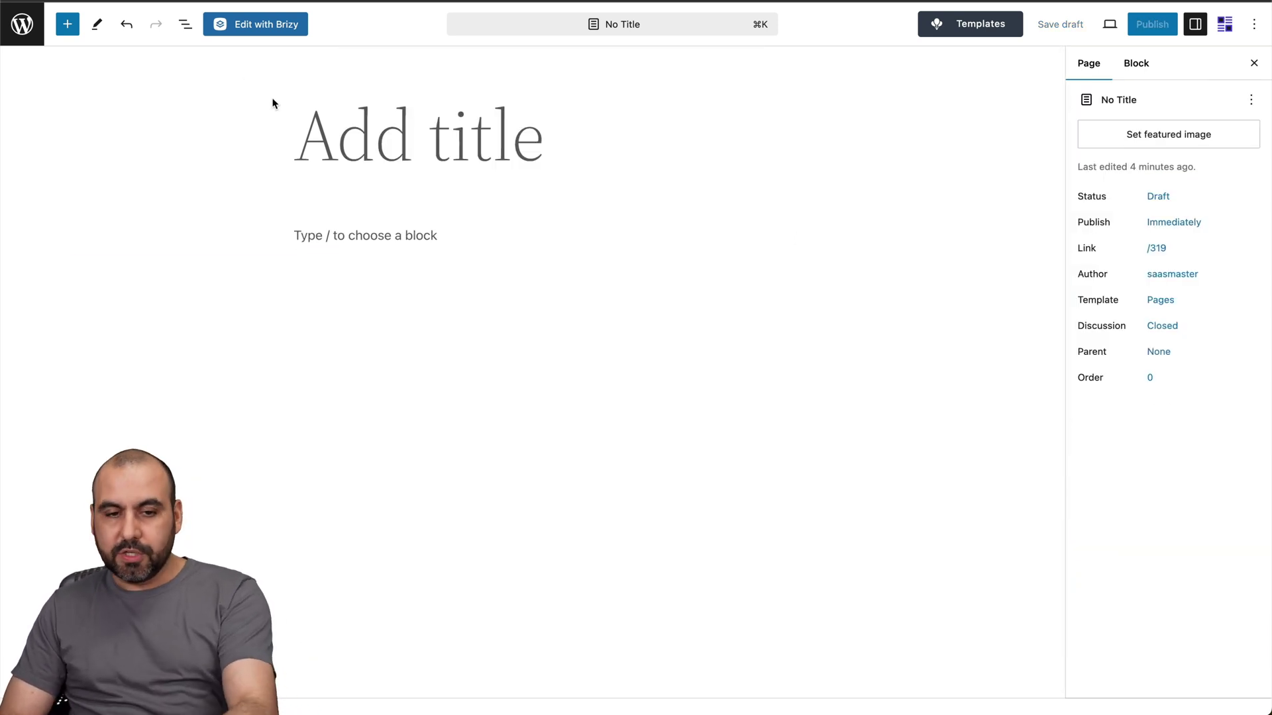
left_click(67, 24)
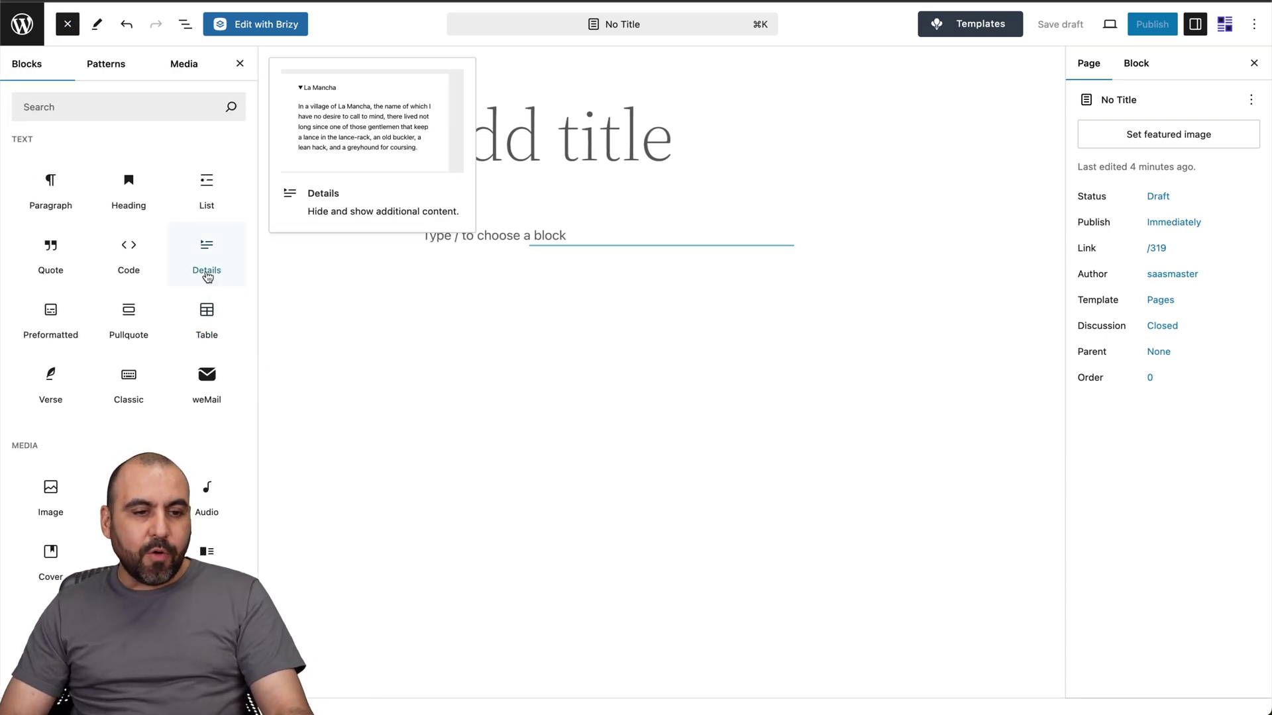
scroll(190, 442, "down", 5)
scroll(189, 436, "down", 15)
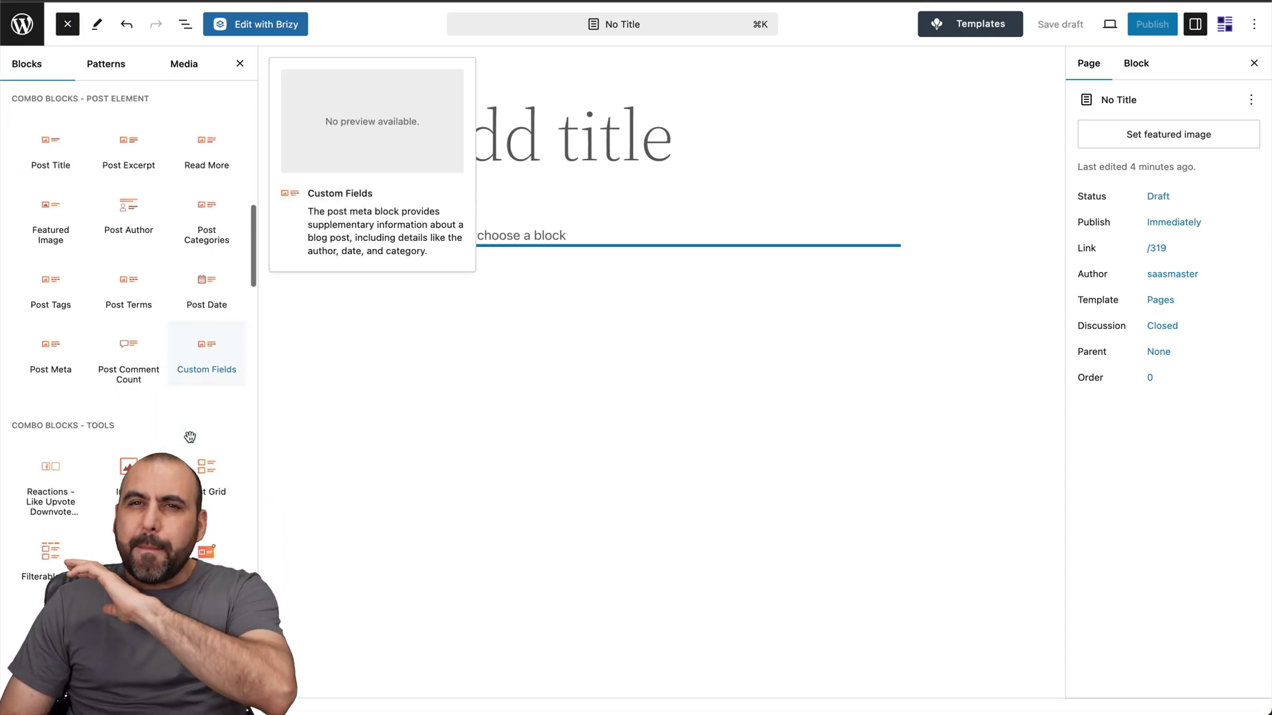
scroll(190, 437, "down", 2)
scroll(190, 437, "down", 5)
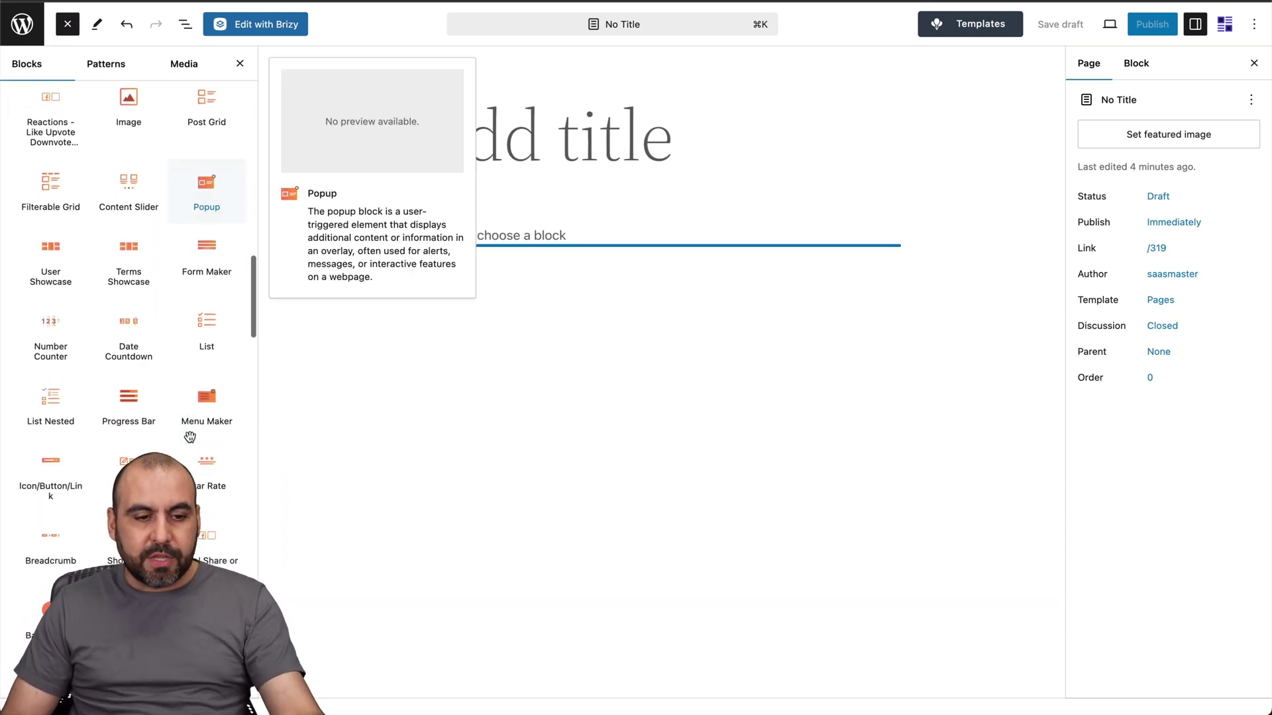
scroll(190, 437, "down", 4)
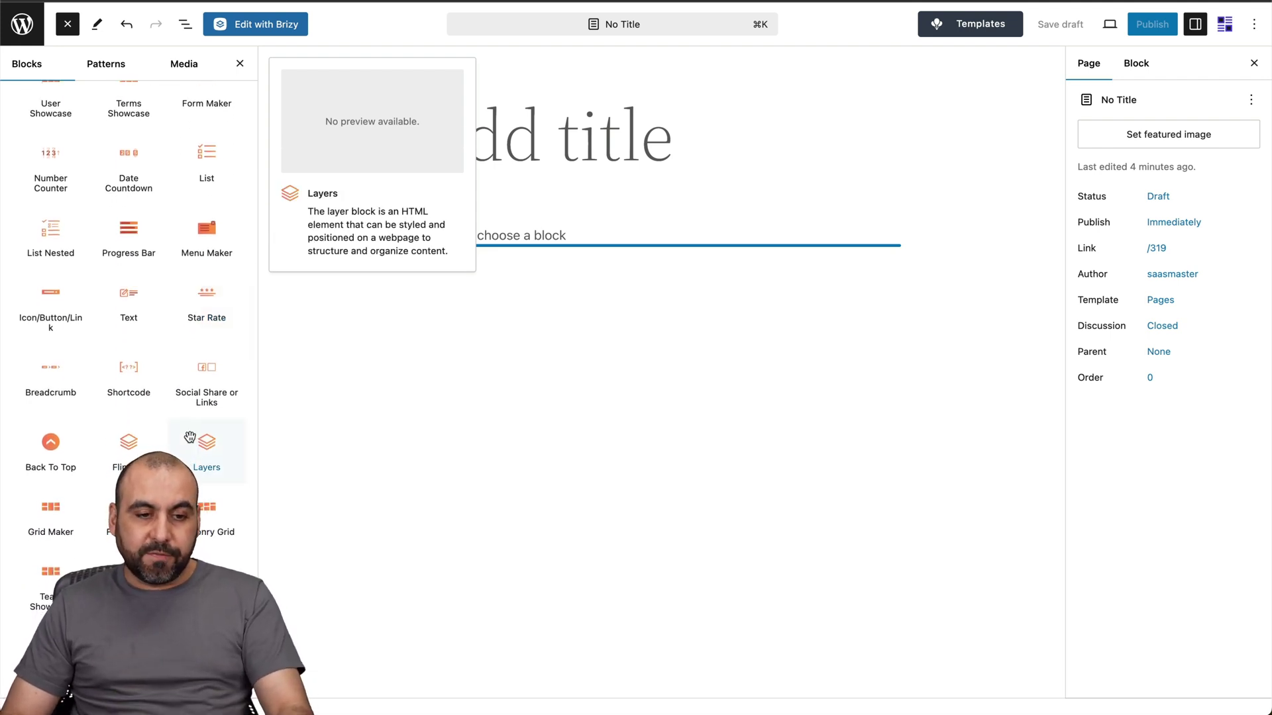
Add a Star Rate block to the page with the Ratings Block #01 variation.
left_click(213, 297)
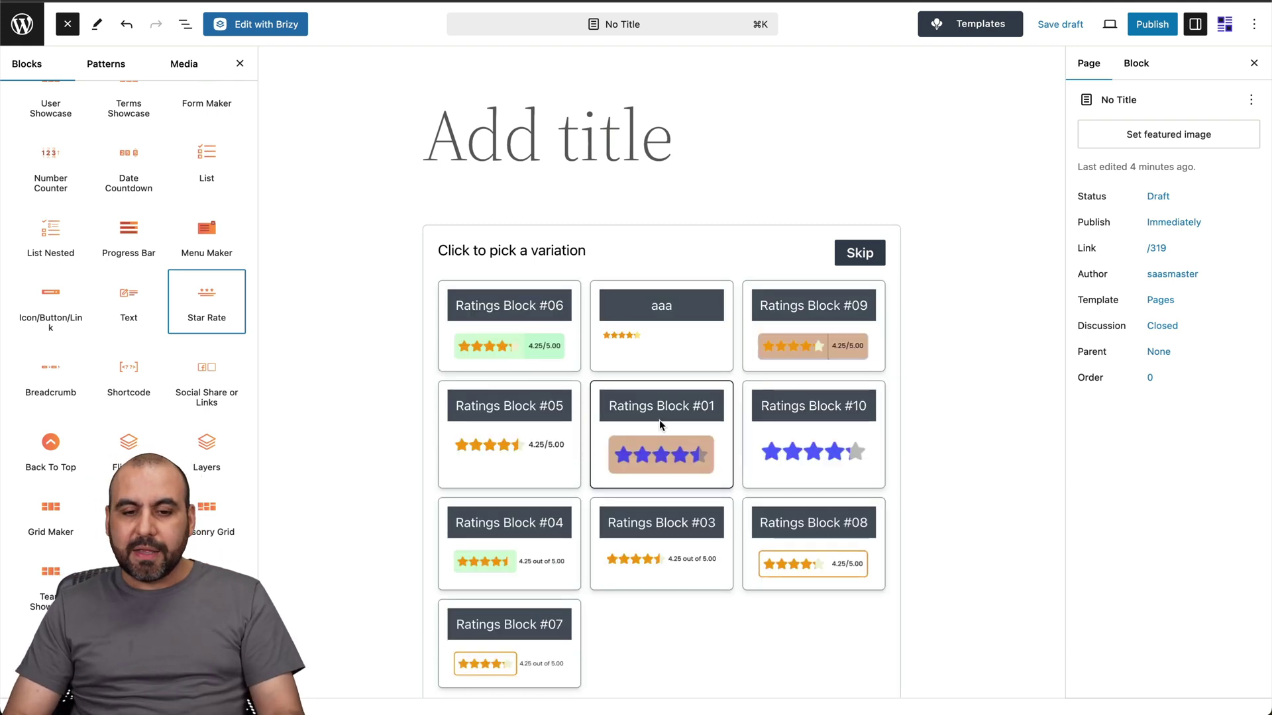
left_click(670, 453)
left_click(344, 248)
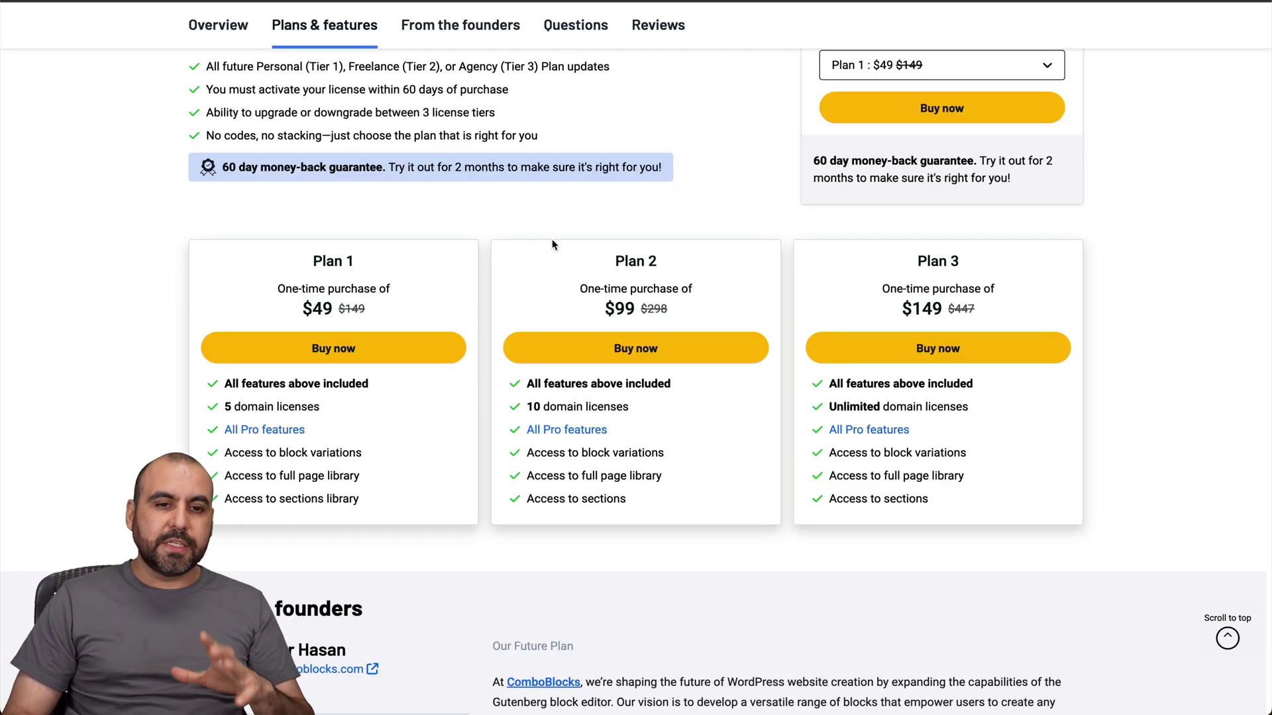
Look over the Combo Blocks deal overview and pricing on the AppSumo page.
scroll(553, 245, "up", 20)
scroll(651, 294, "down", 2)
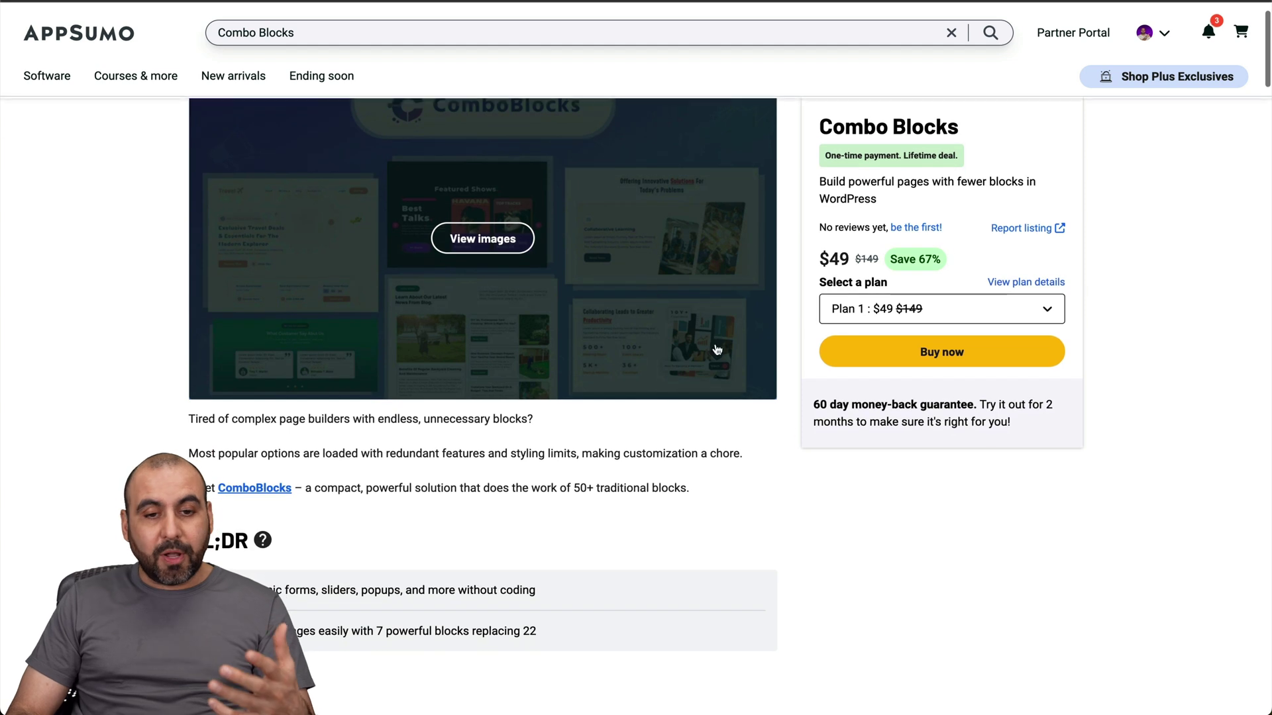
scroll(804, 444, "up", 2)
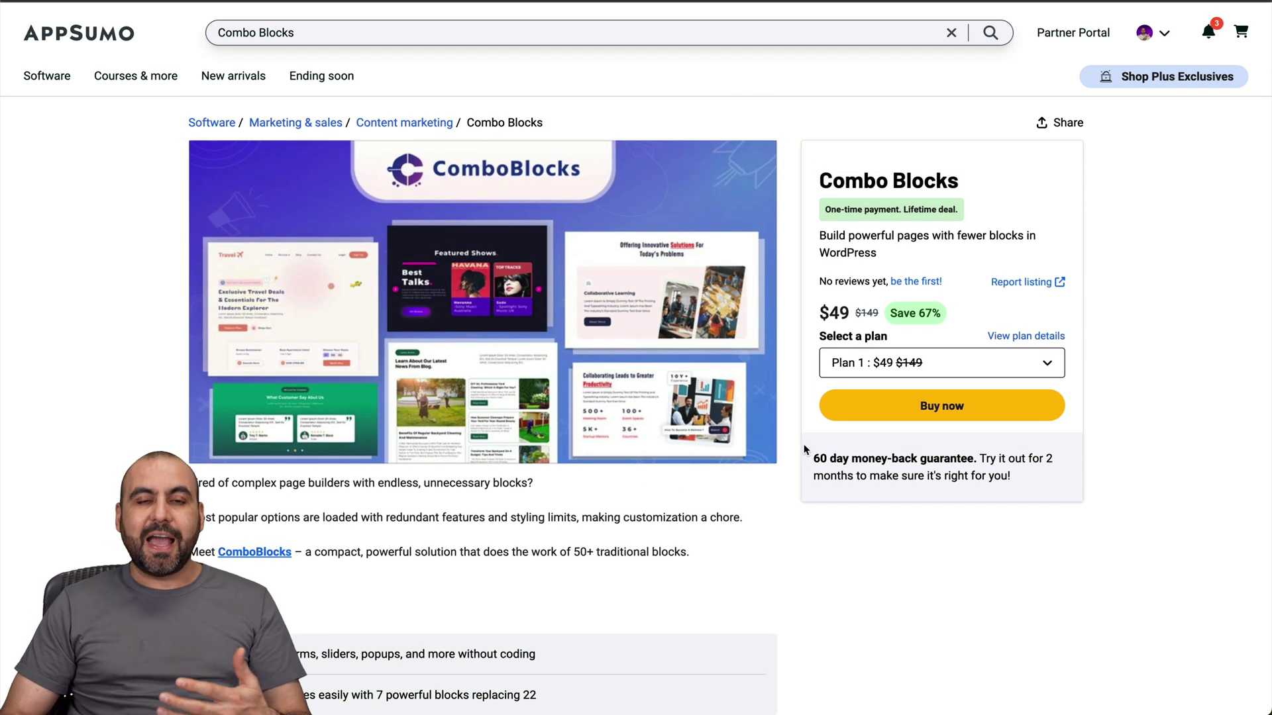